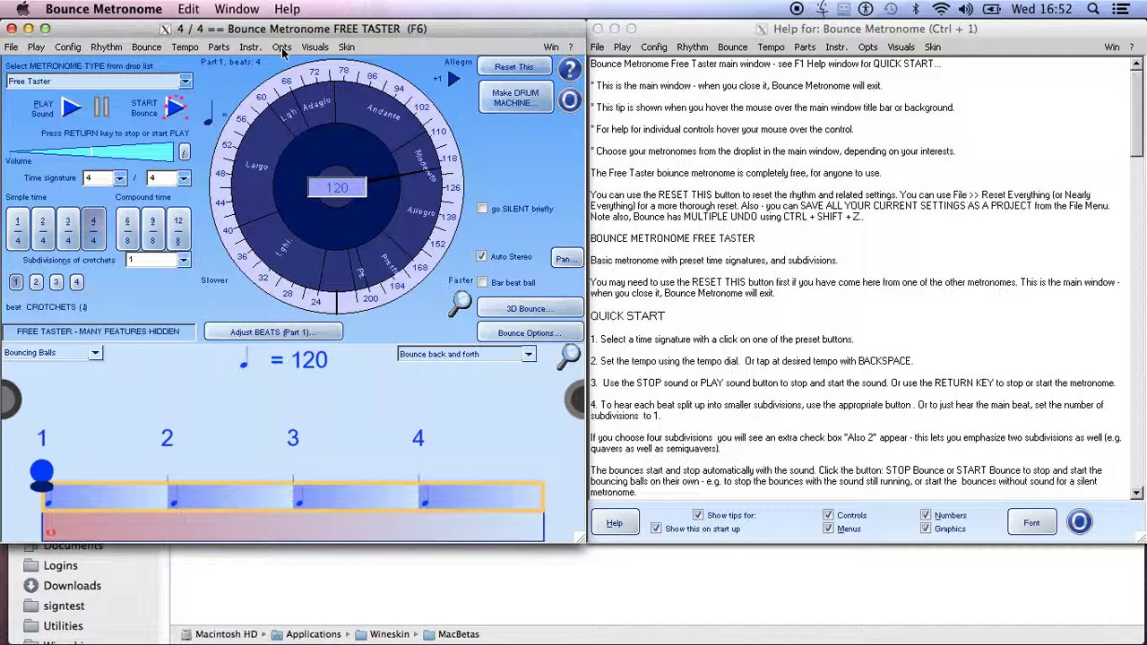
Step: Open the Opts menu in the Bounce Metronome main window
click(281, 48)
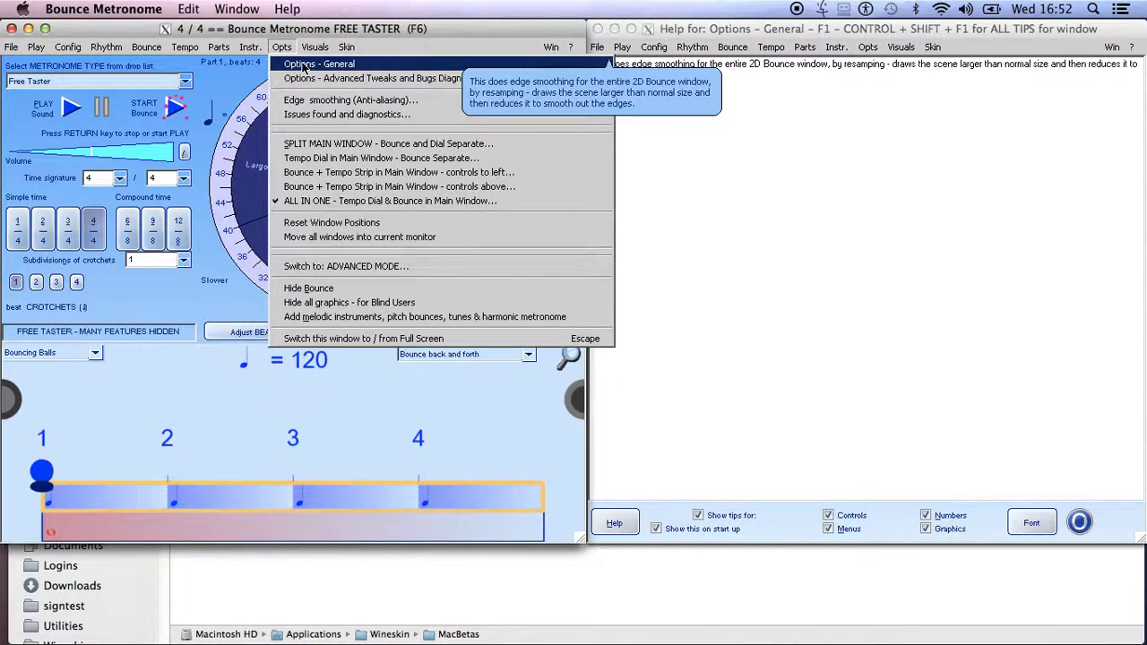
Step: Open Options - General and move the dialog to the right of the metronome window
click(305, 64)
drag(230, 83, 693, 181)
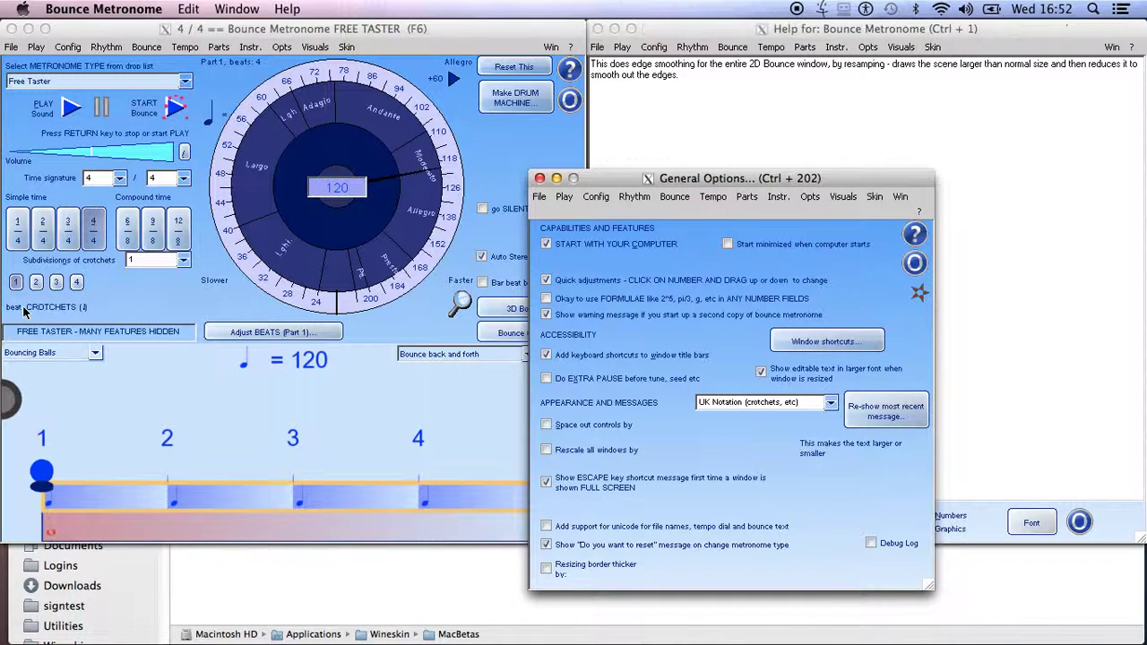
mouse_move(25, 311)
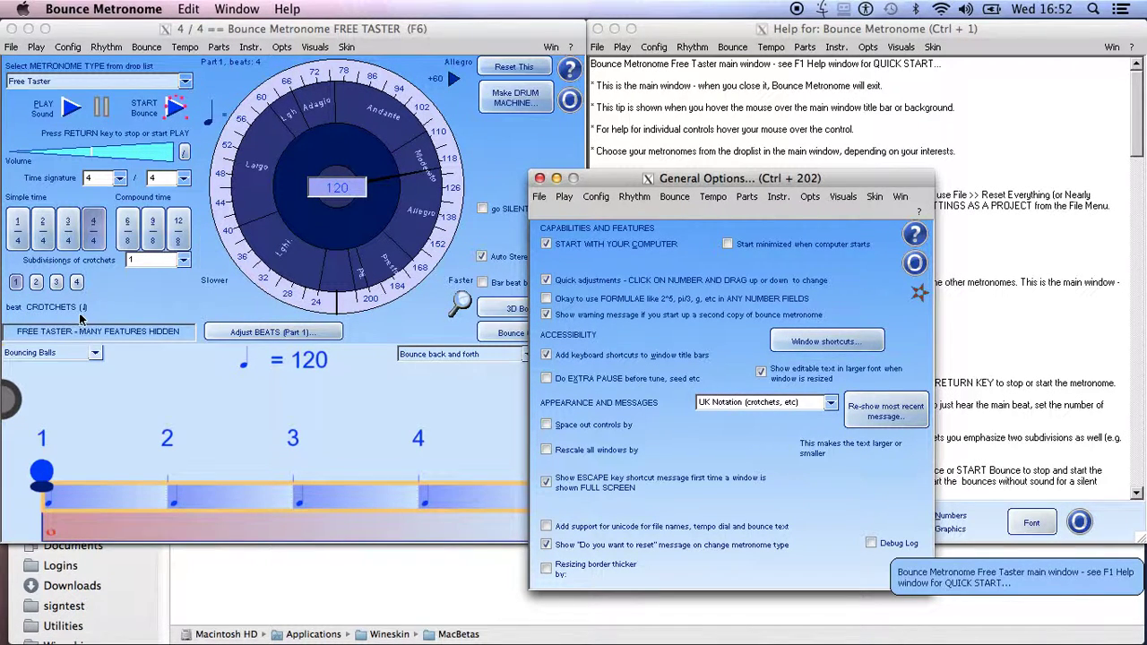
Step: Set 2 subdivisions per beat, adding quavers at 240, and bring General Options forward
click(39, 287)
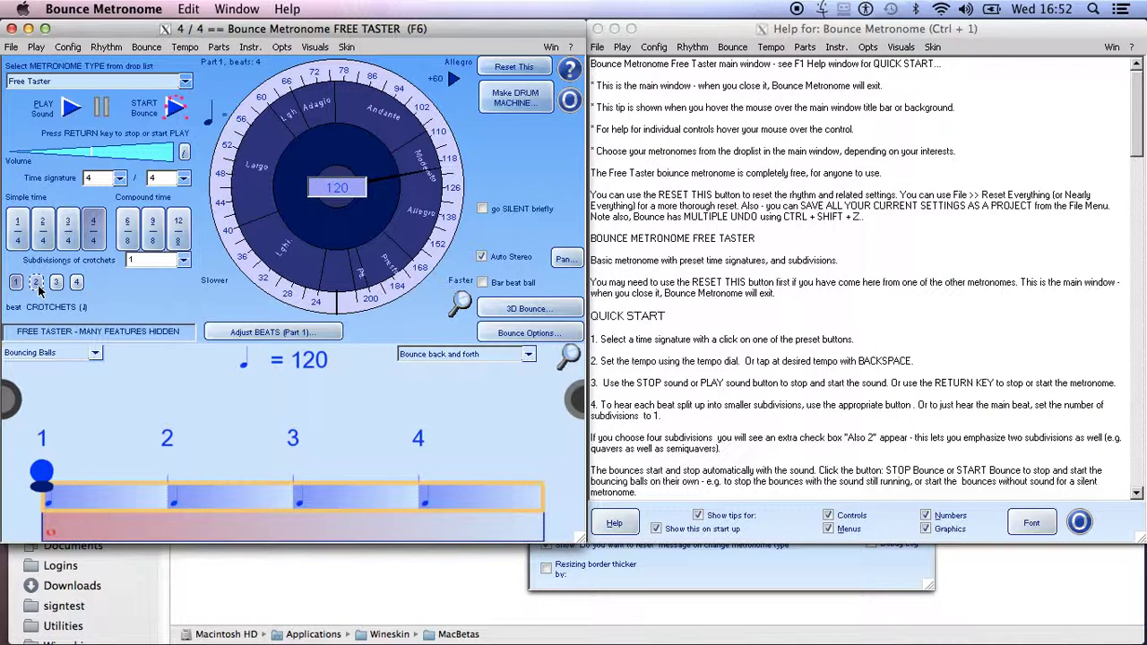
click(40, 283)
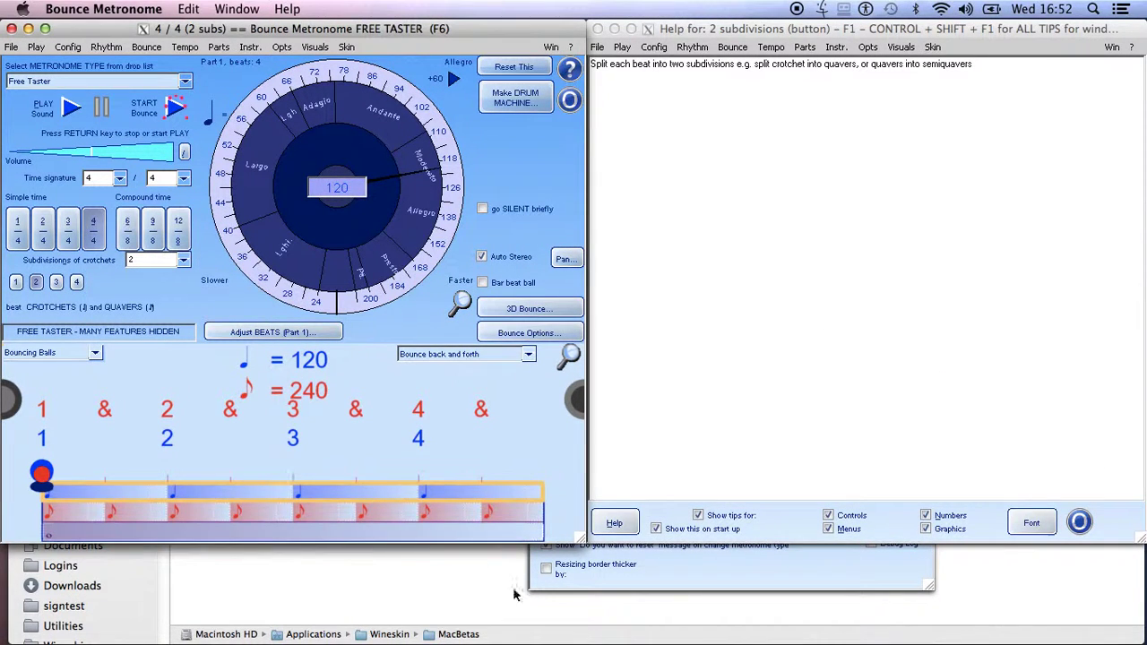
click(693, 589)
click(751, 359)
click(822, 402)
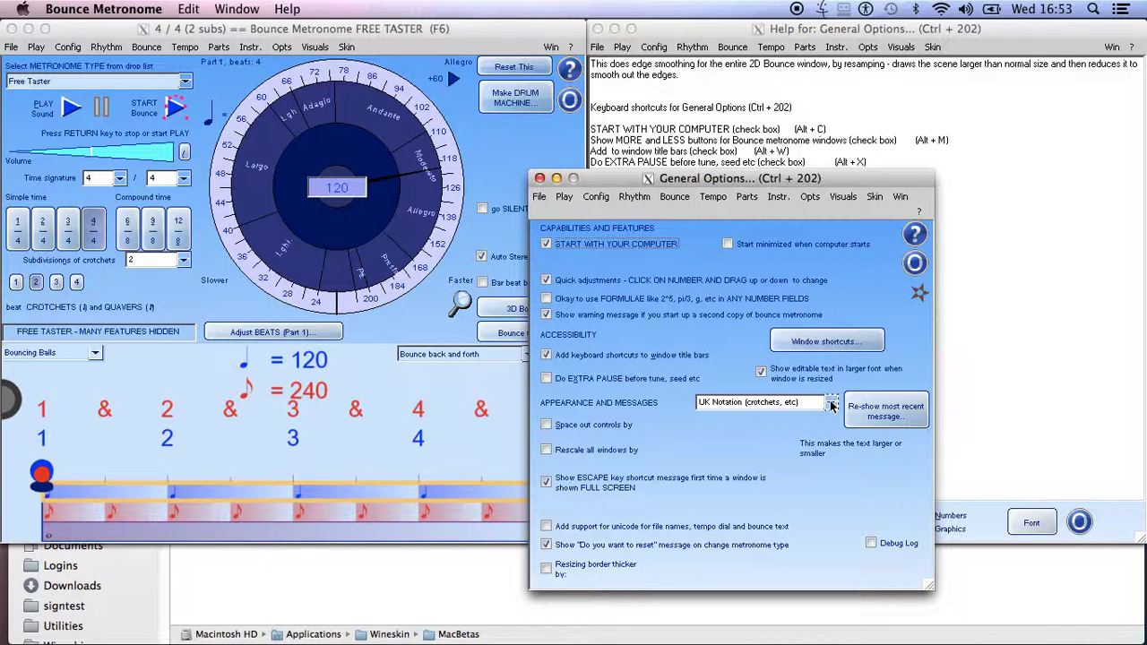
Step: Change Notation to US Notation (quarter notes, etc) and confirm the switch
click(831, 405)
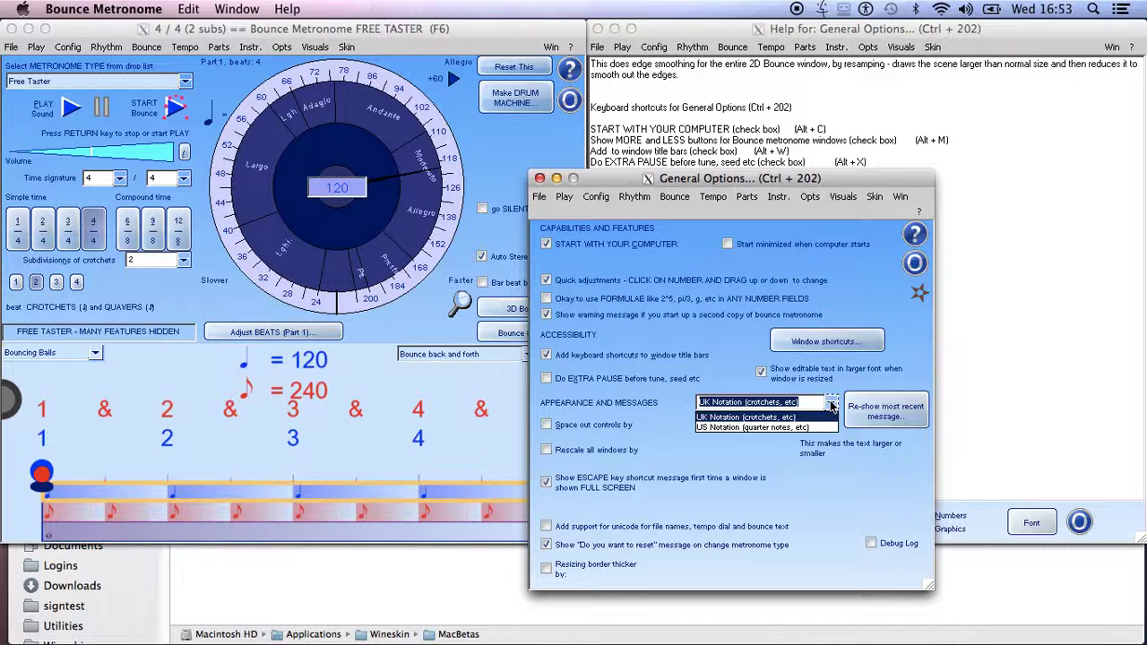
click(790, 428)
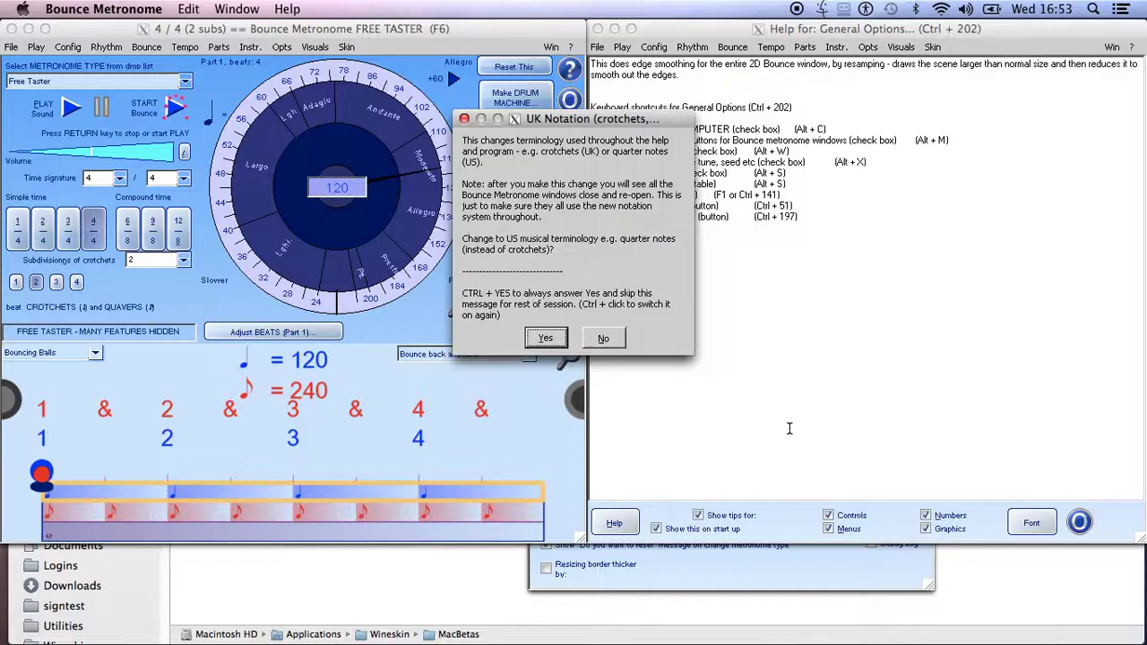
click(556, 341)
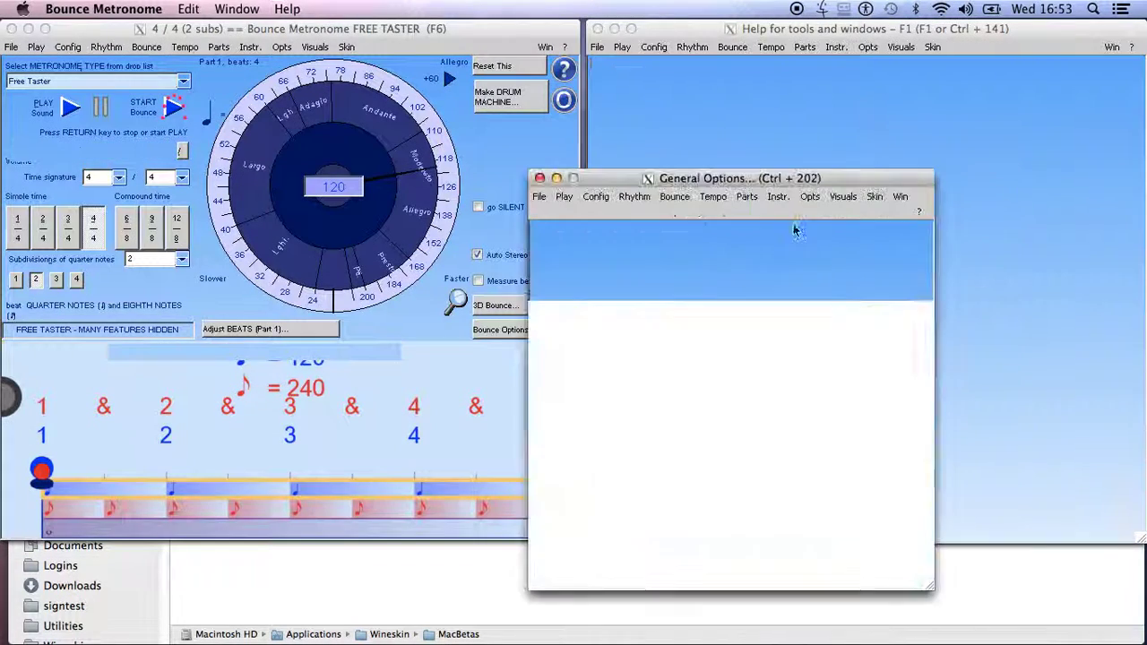
click(666, 179)
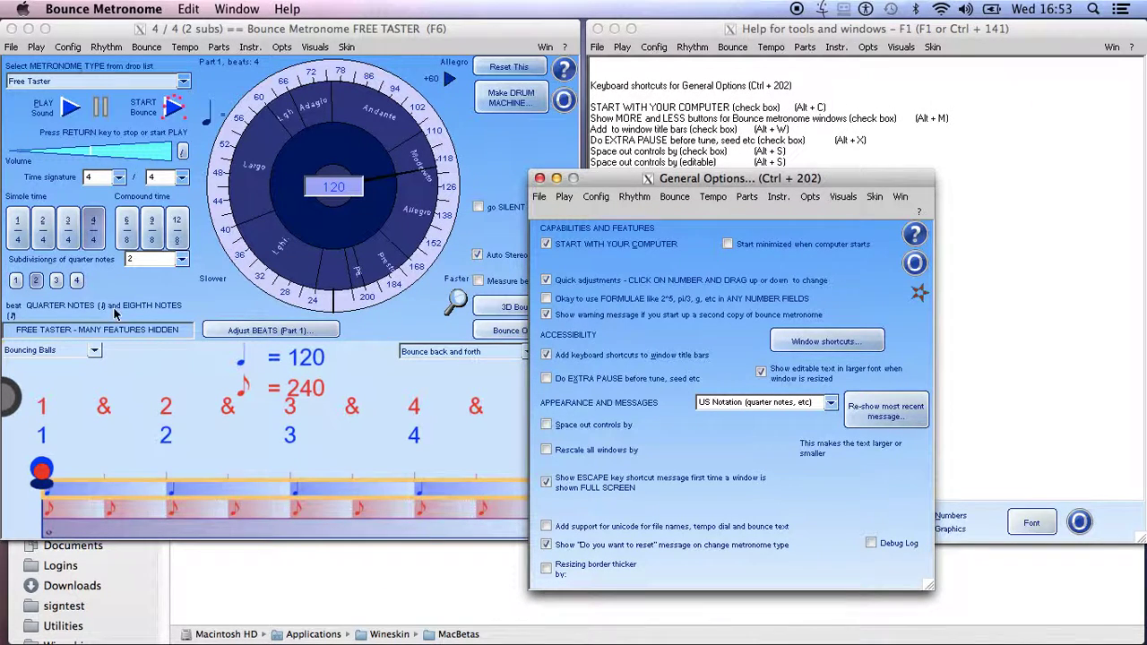
drag(614, 181, 624, 201)
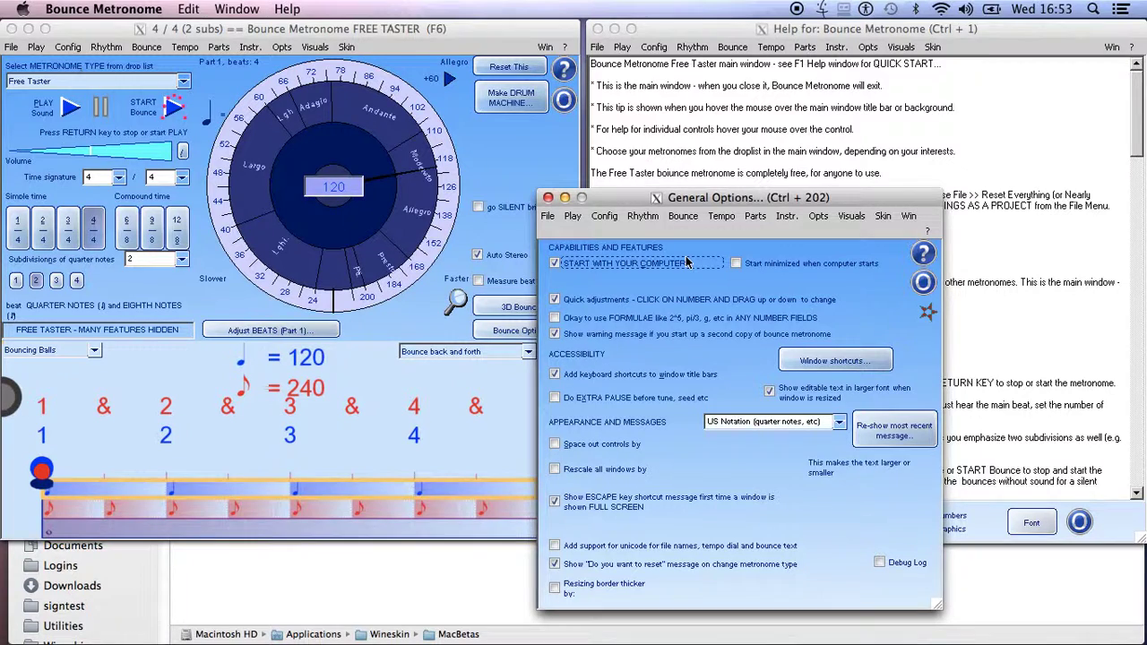
mouse_move(686, 261)
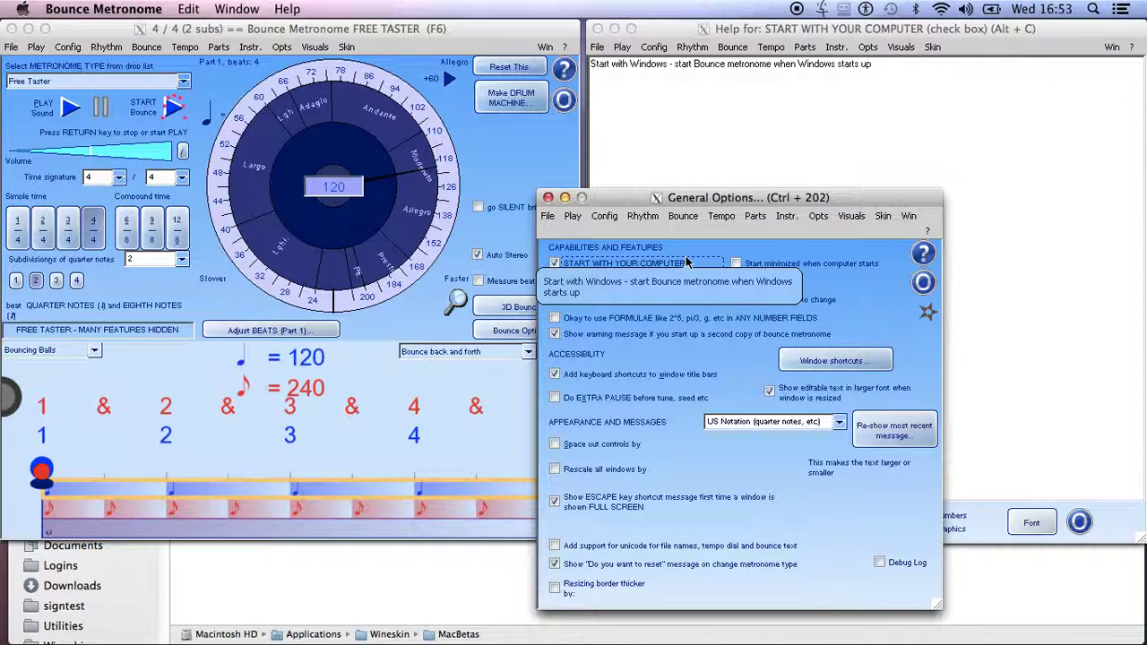
drag(822, 198, 761, 209)
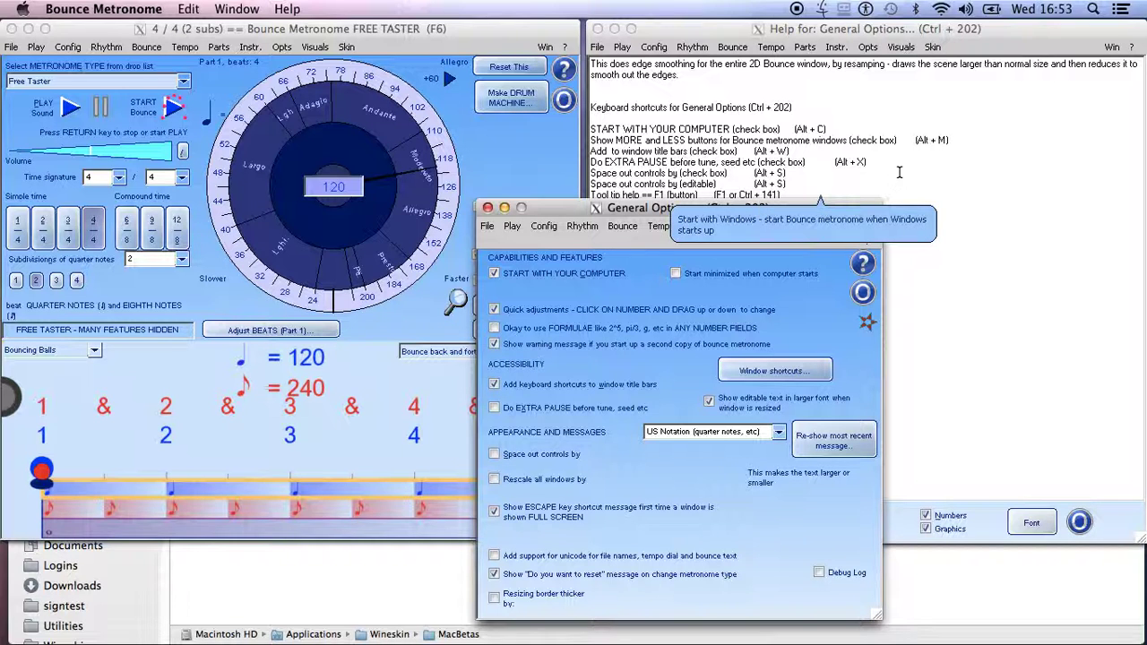
click(793, 280)
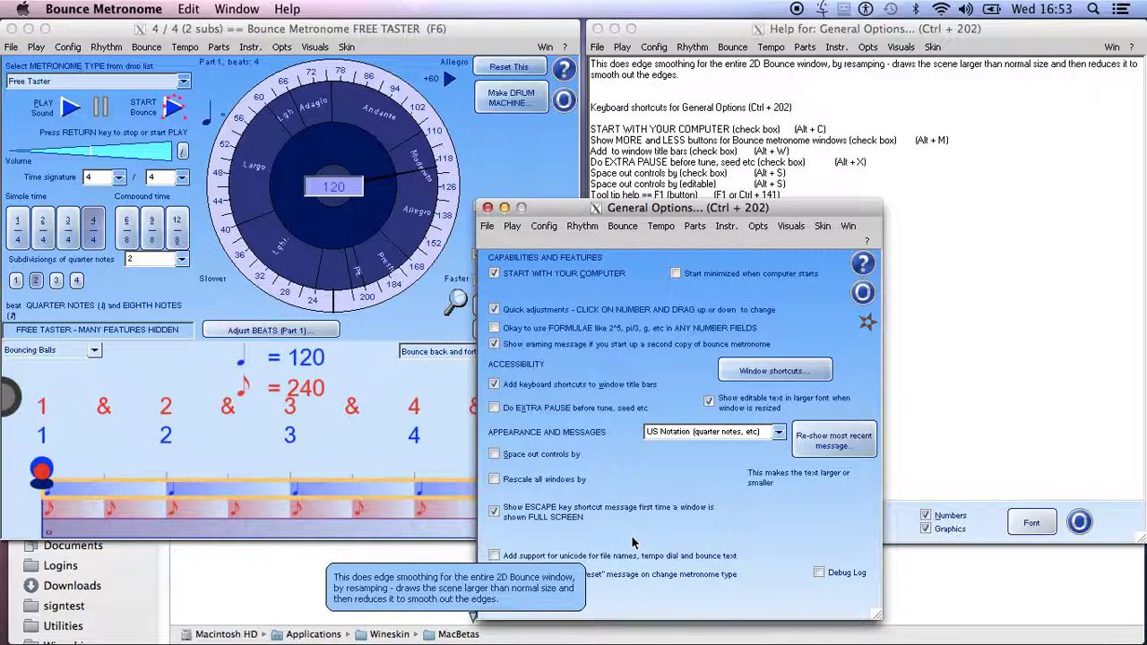
click(495, 479)
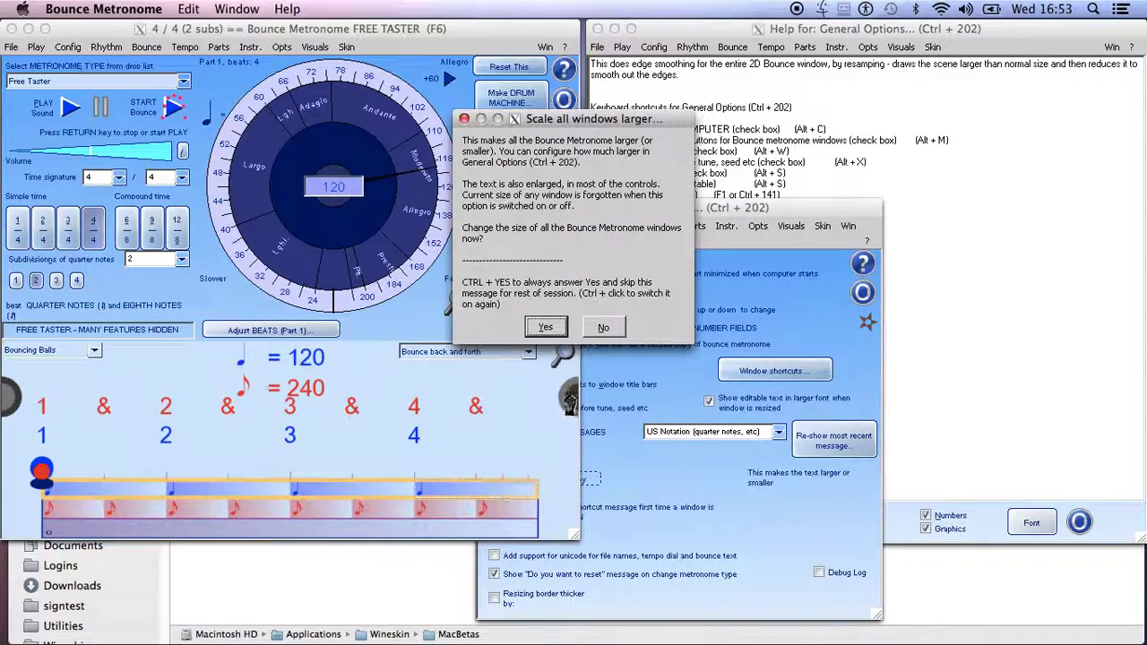
click(546, 329)
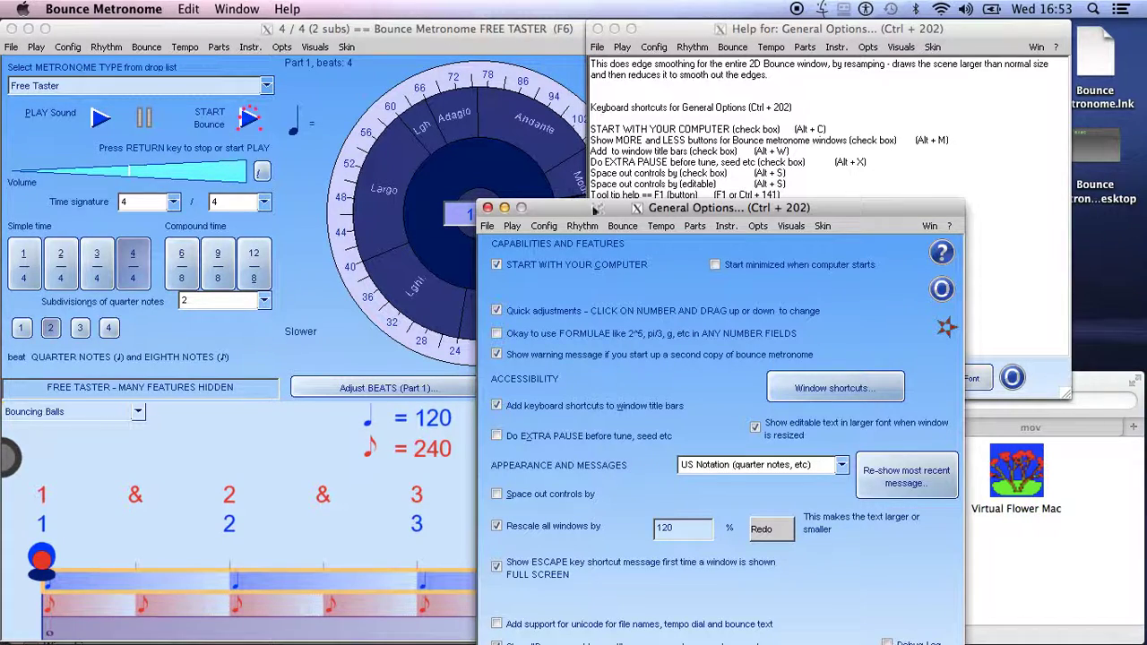
drag(606, 212, 618, 145)
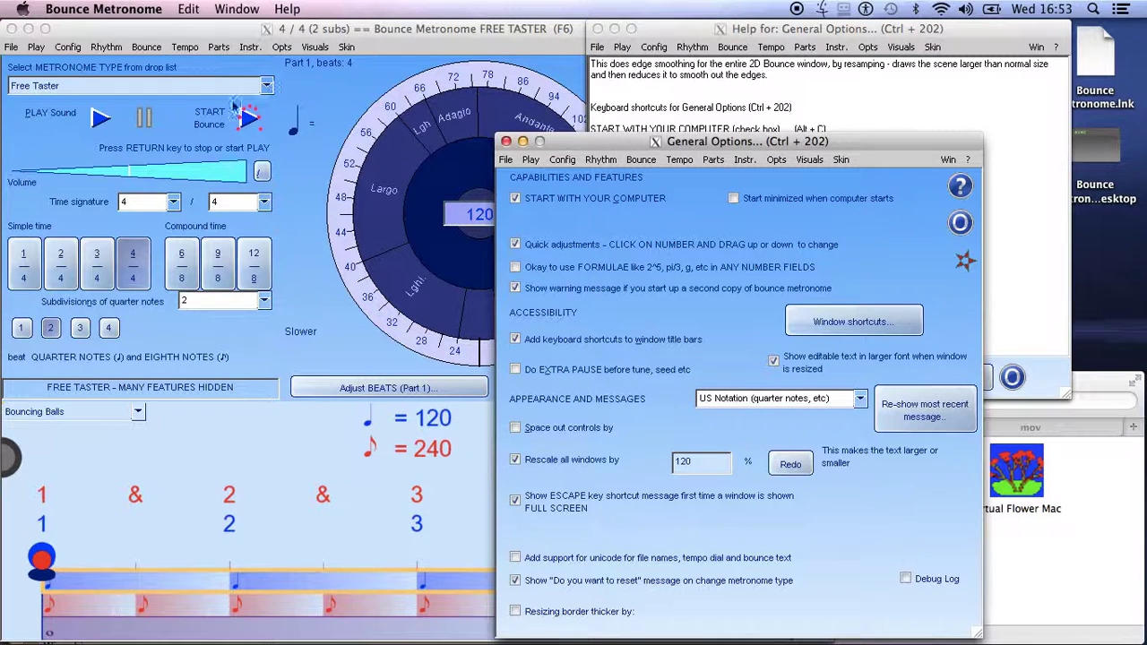
mouse_move(224, 134)
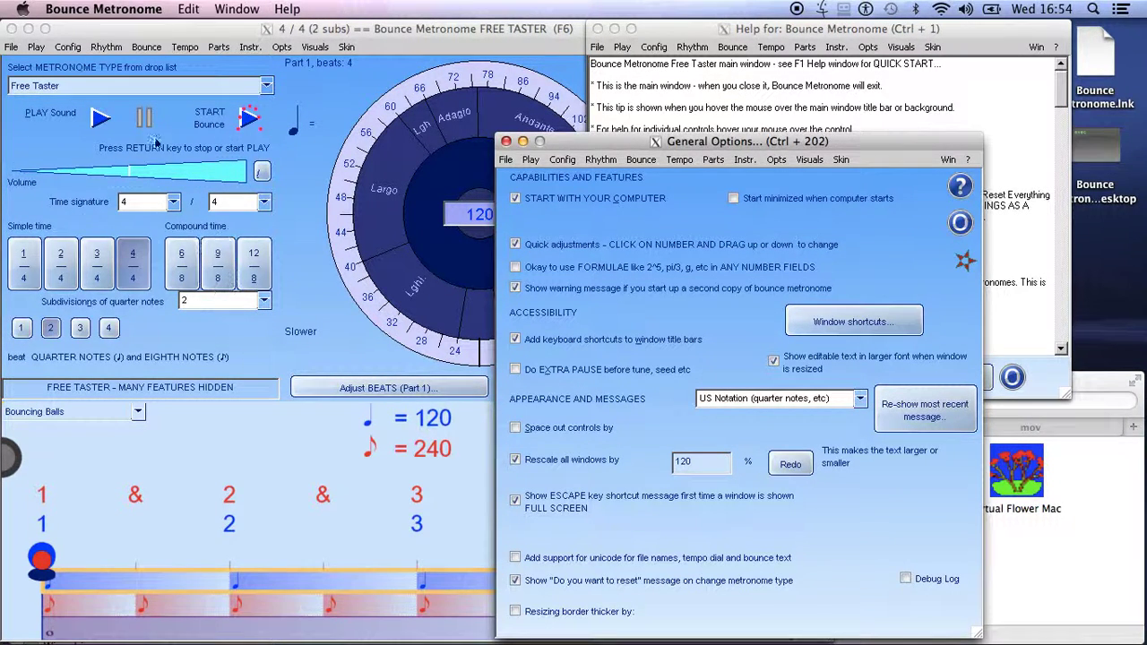
mouse_move(683, 459)
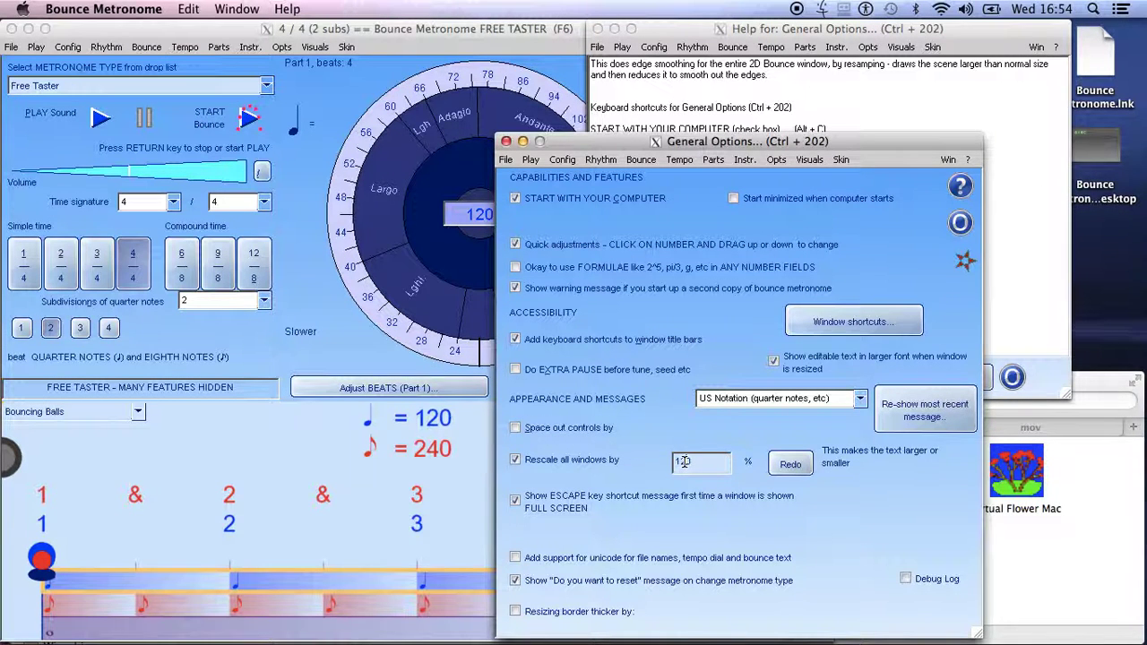
double_click(683, 461)
click(559, 457)
click(519, 461)
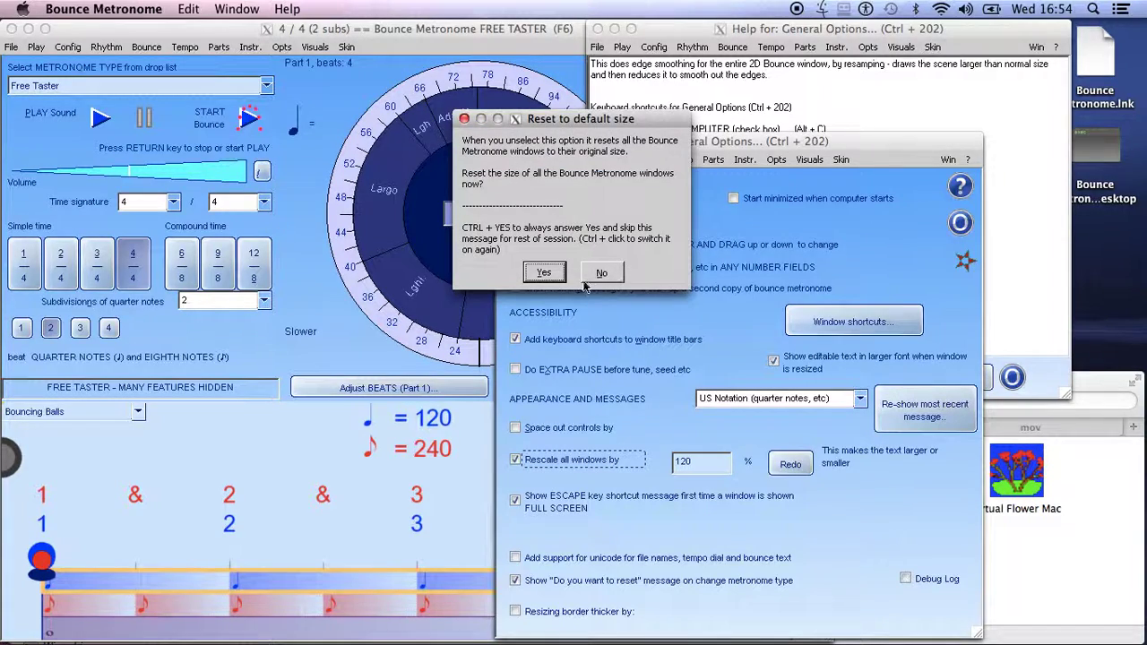
click(544, 272)
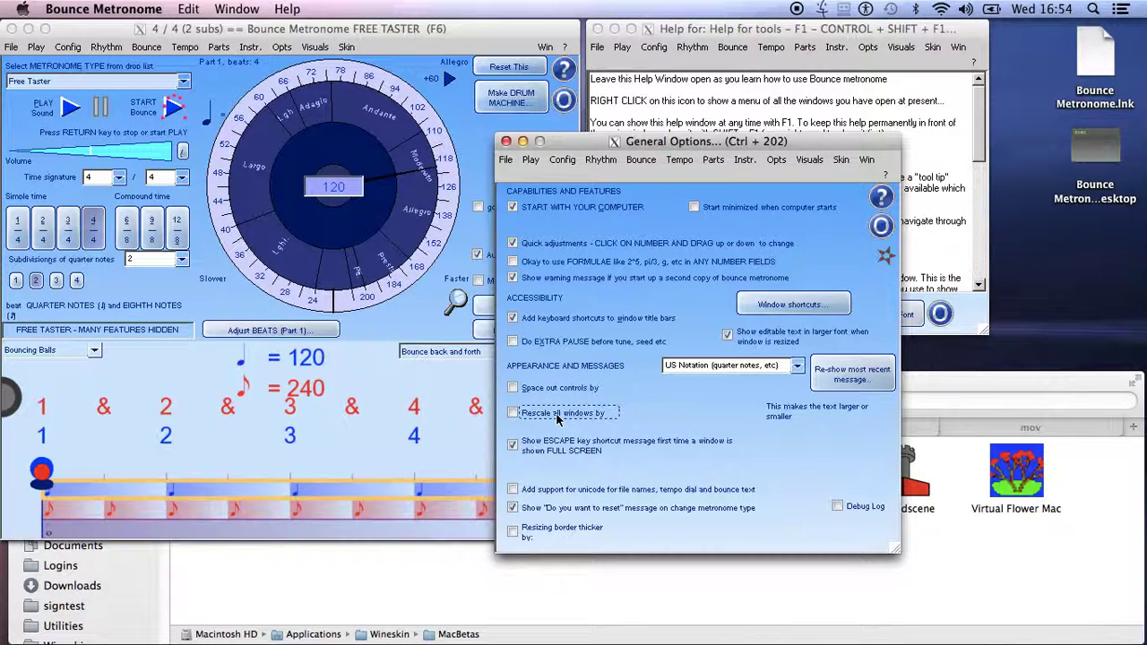
drag(568, 146, 655, 201)
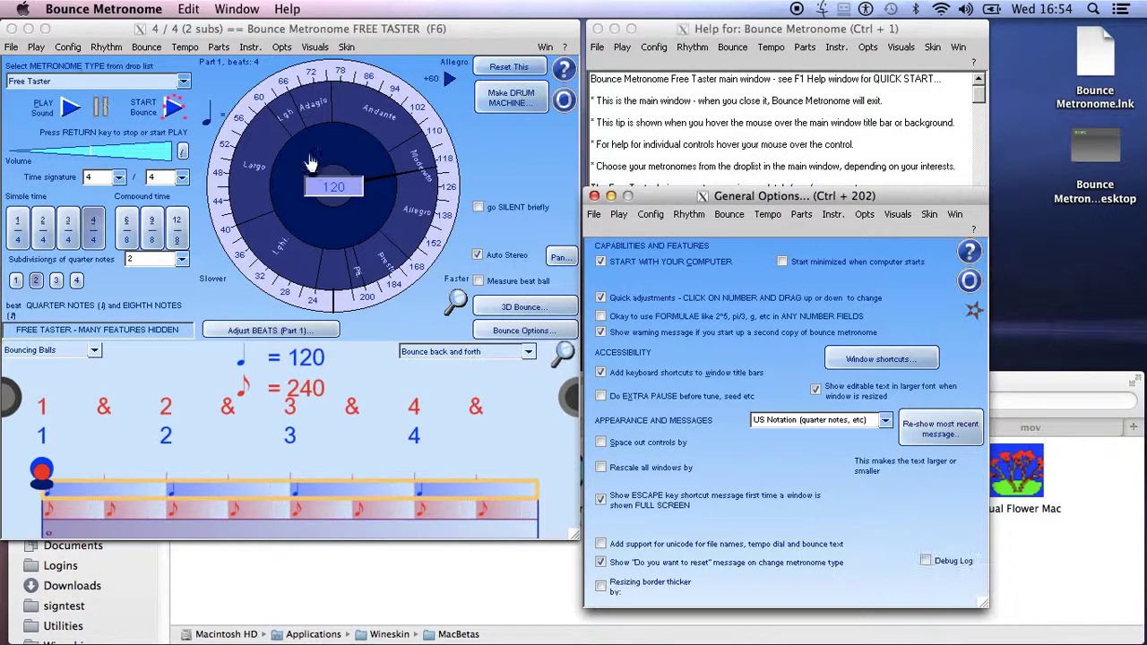
drag(668, 202, 718, 218)
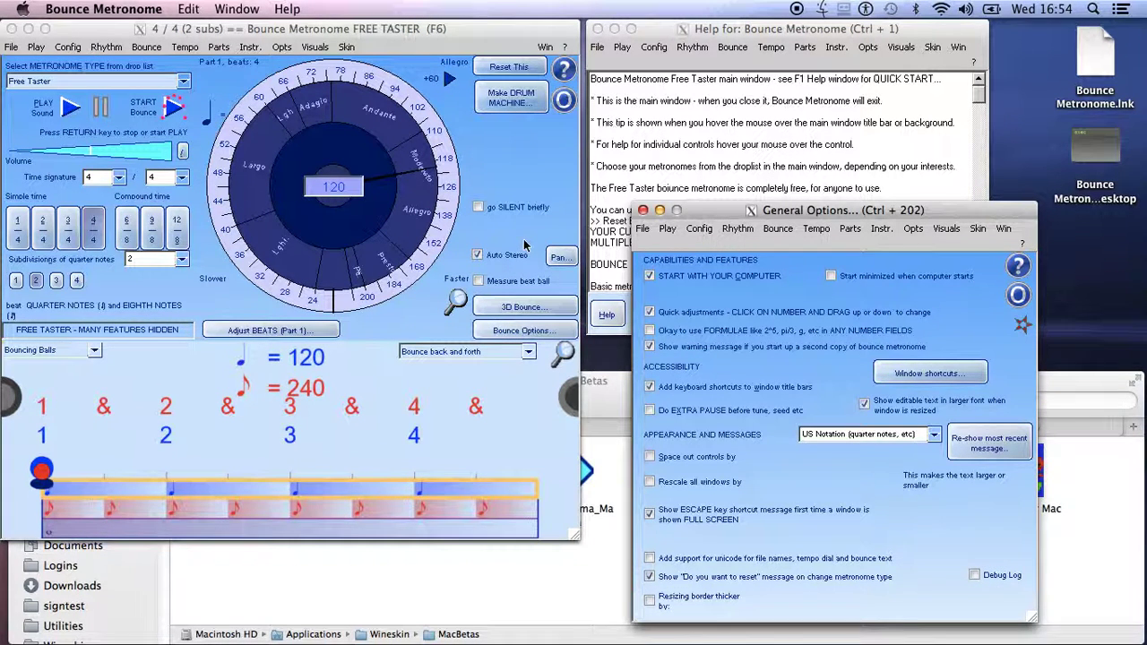
mouse_move(556, 265)
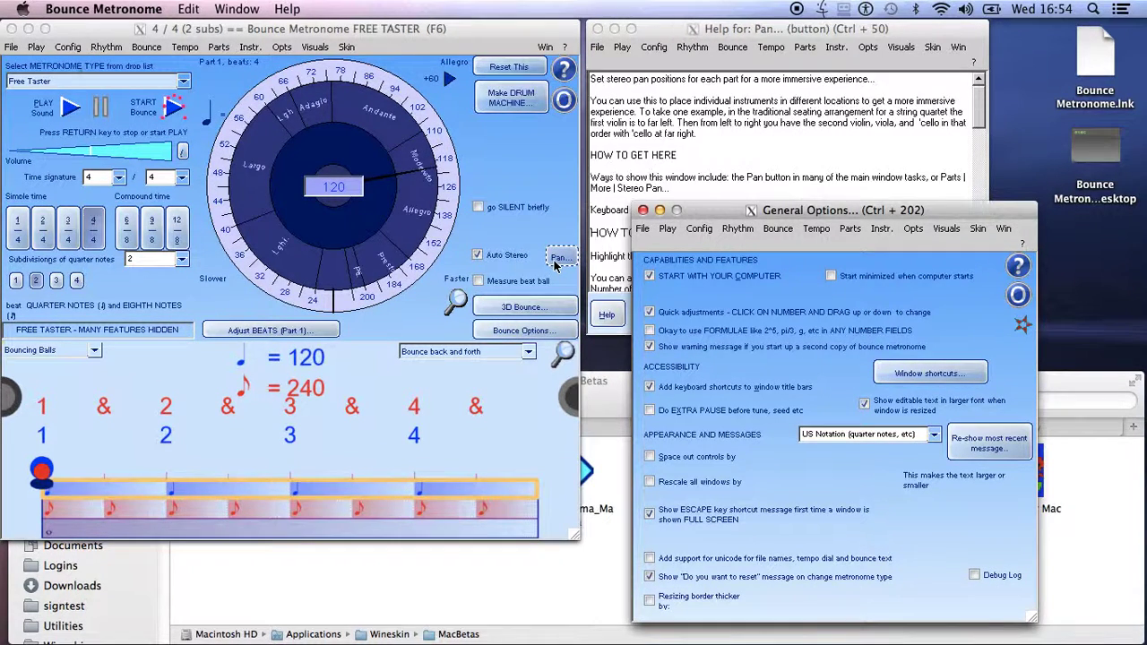
drag(720, 219, 701, 175)
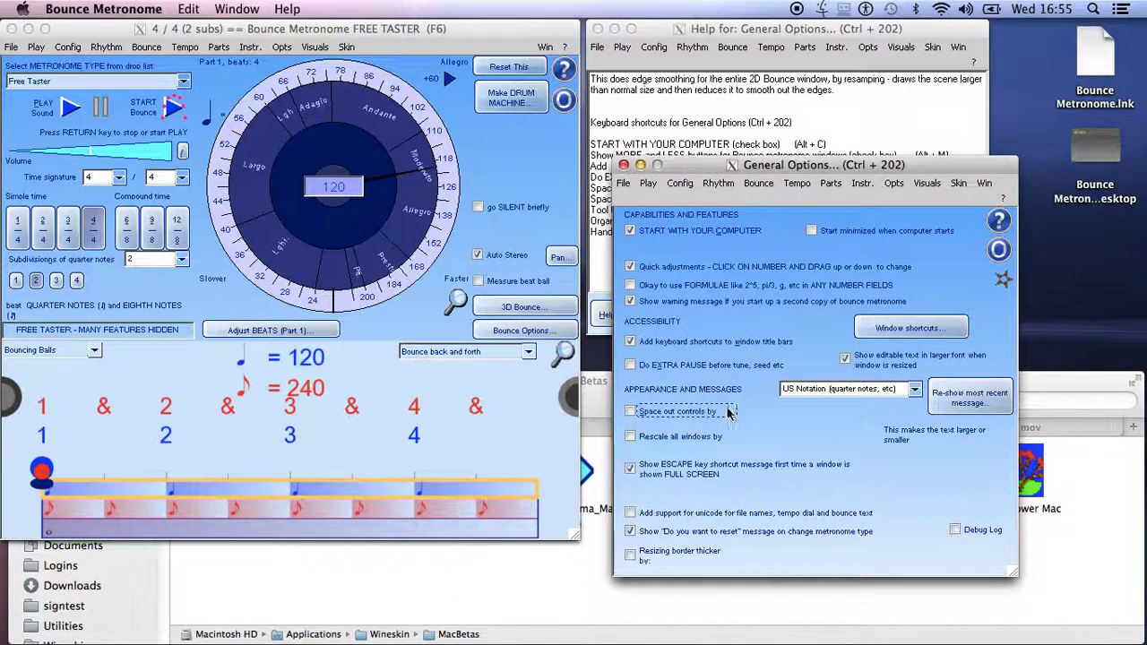
Step: Uncheck 'Space out controls by' and confirm crowding the controls together
click(631, 412)
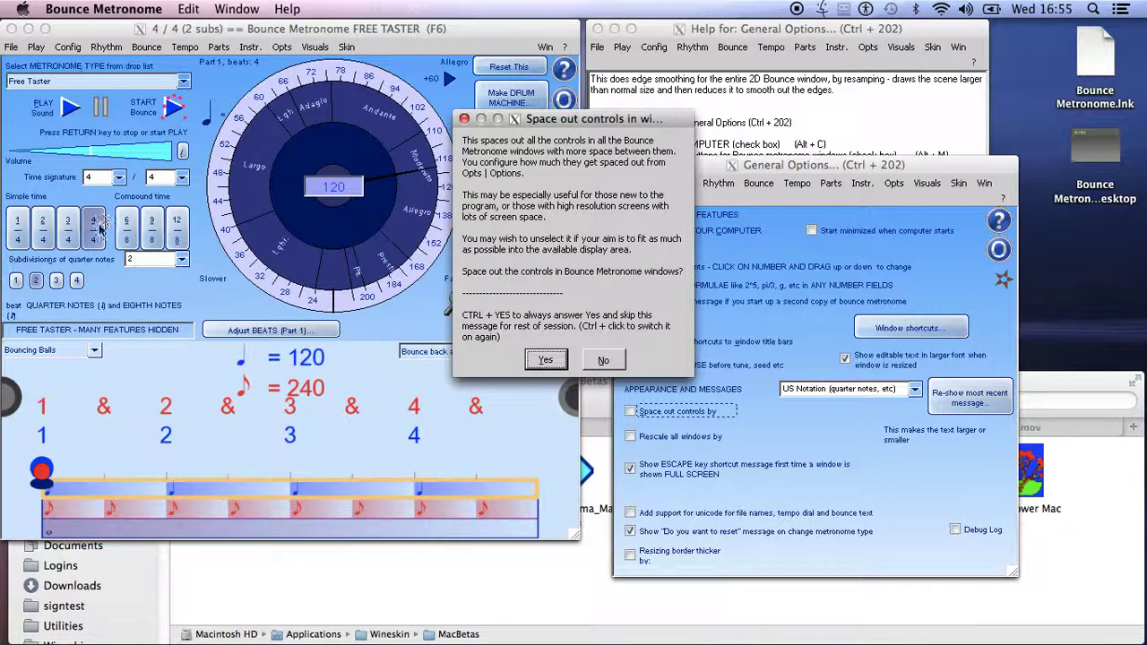
click(546, 361)
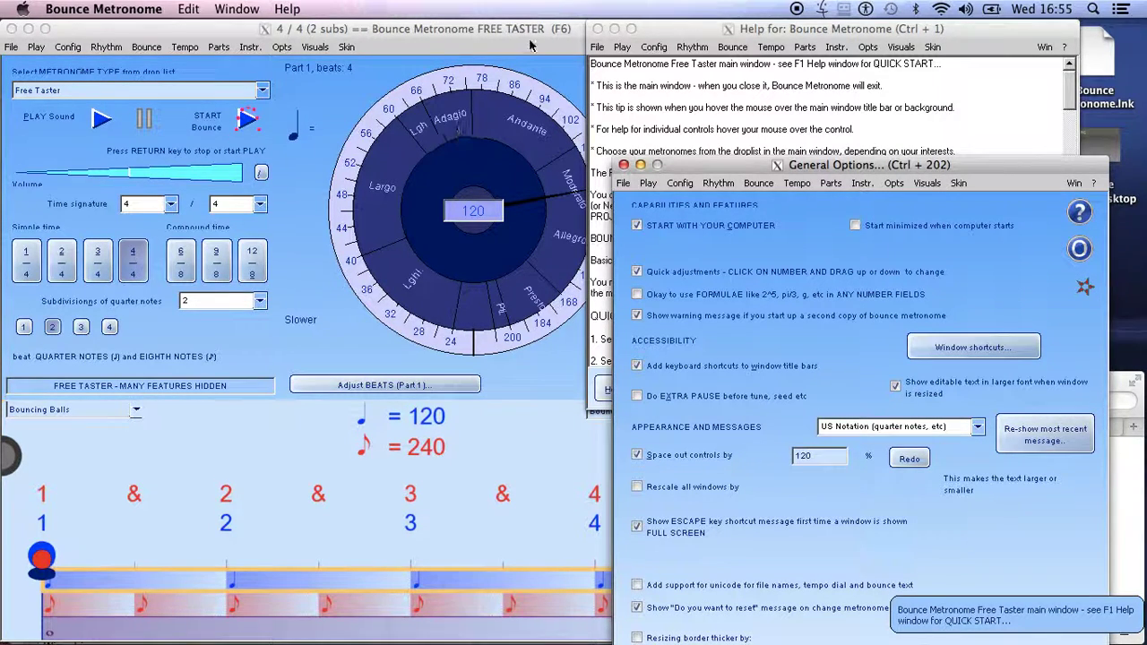
drag(661, 35, 768, 34)
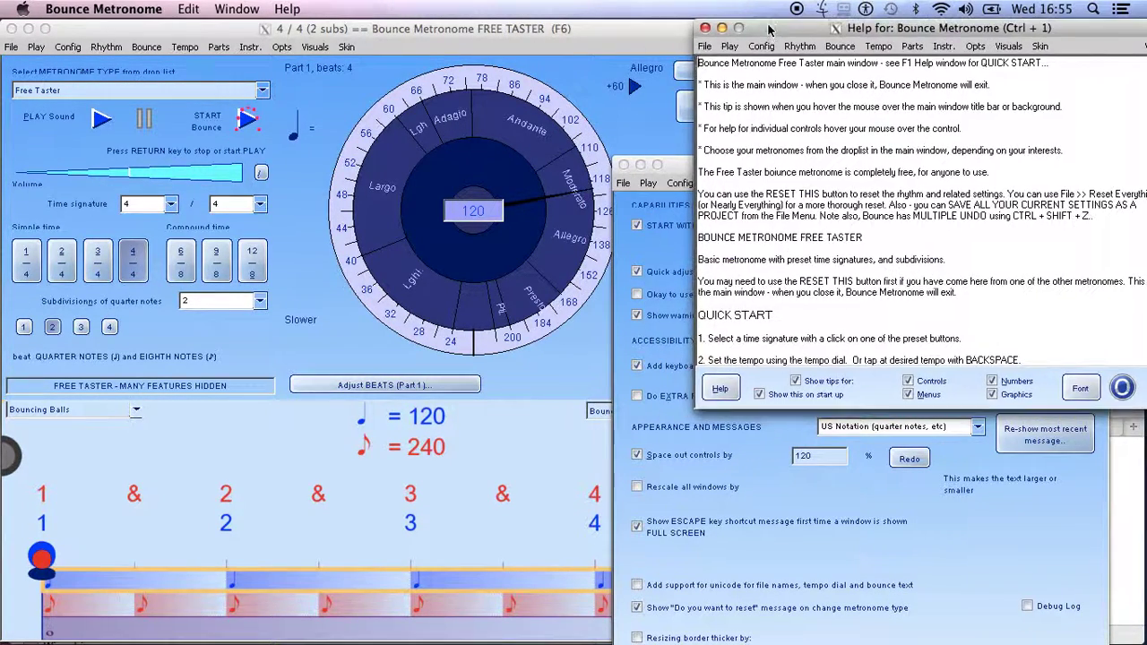
drag(681, 182, 656, 159)
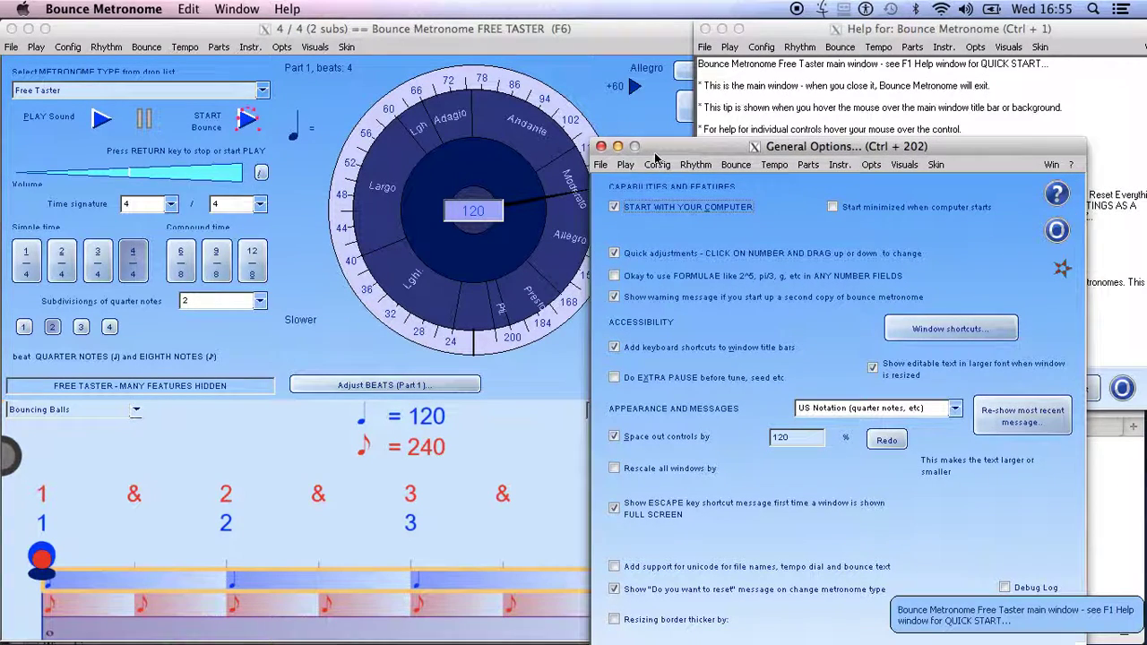
click(686, 446)
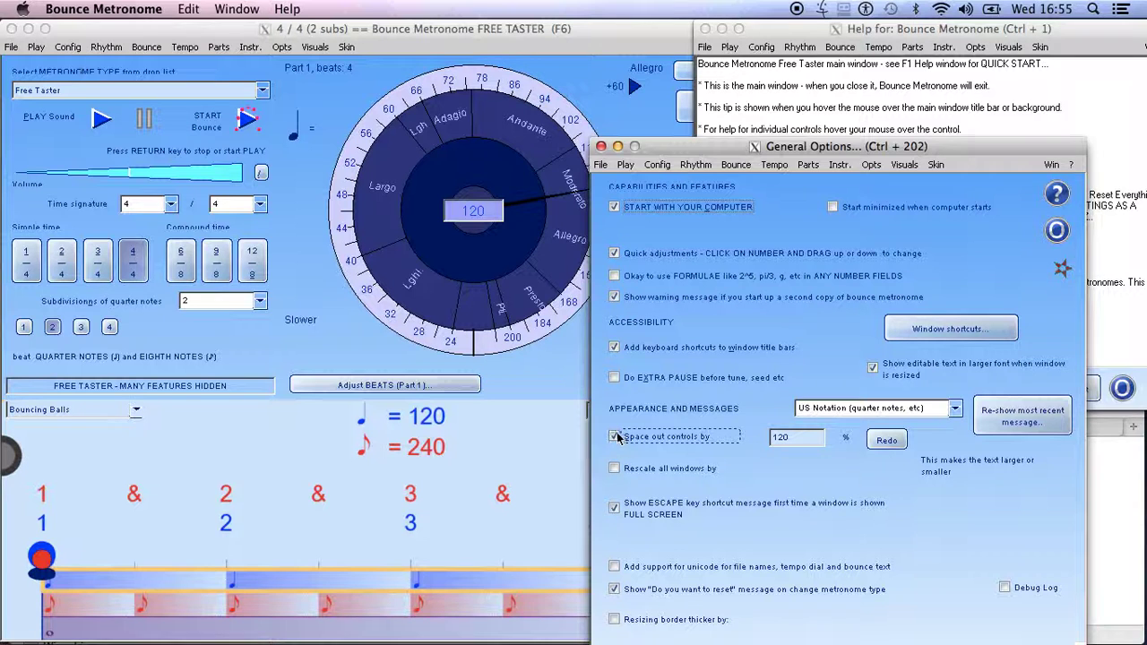
click(614, 436)
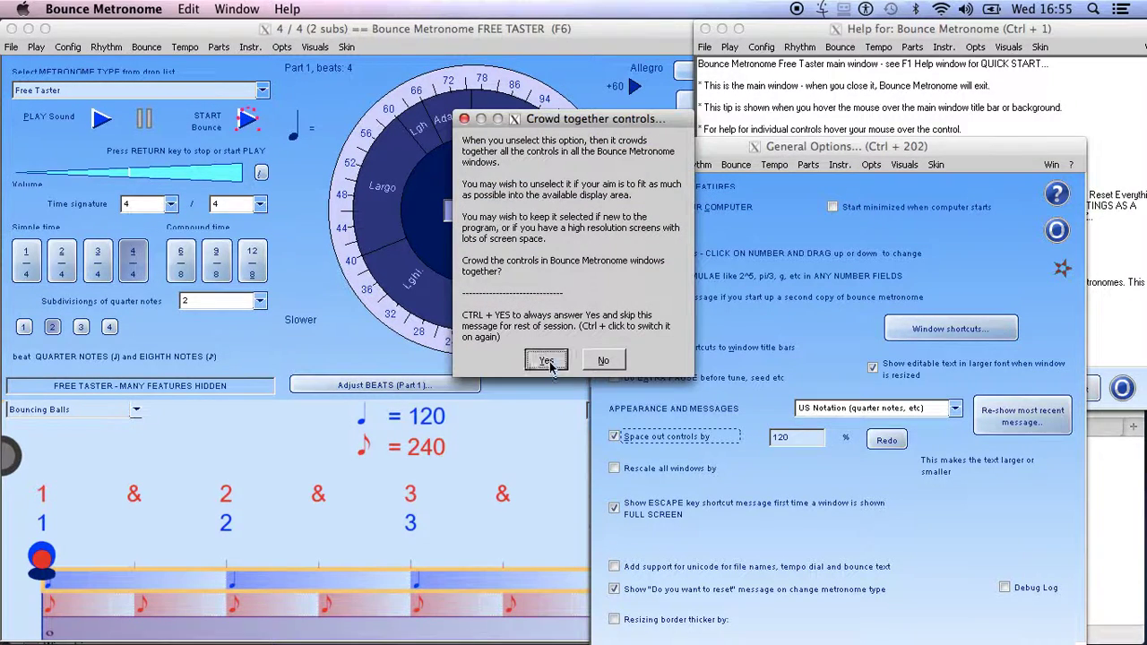
click(547, 361)
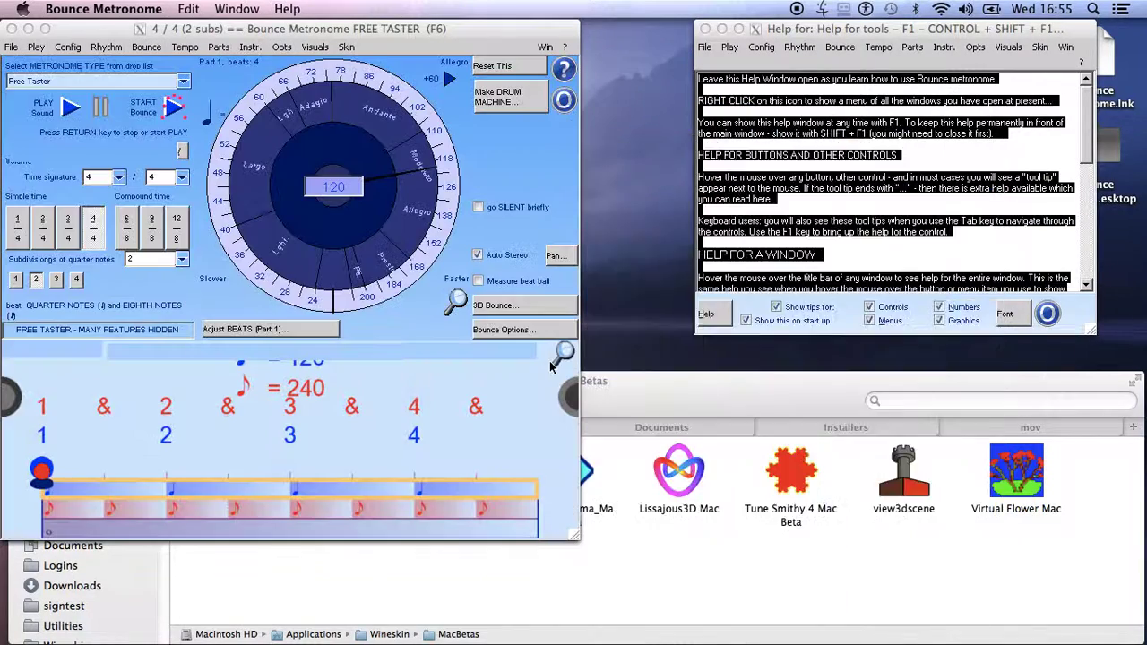
Step: Set the help window font to size 14 and apply it
click(867, 34)
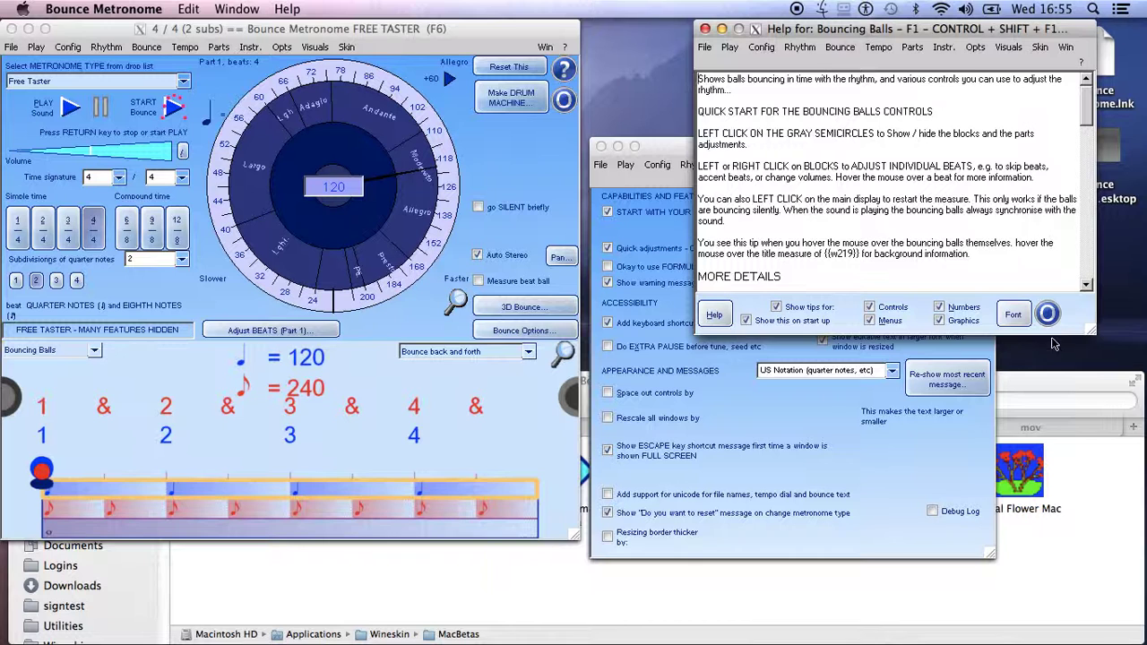
click(1020, 324)
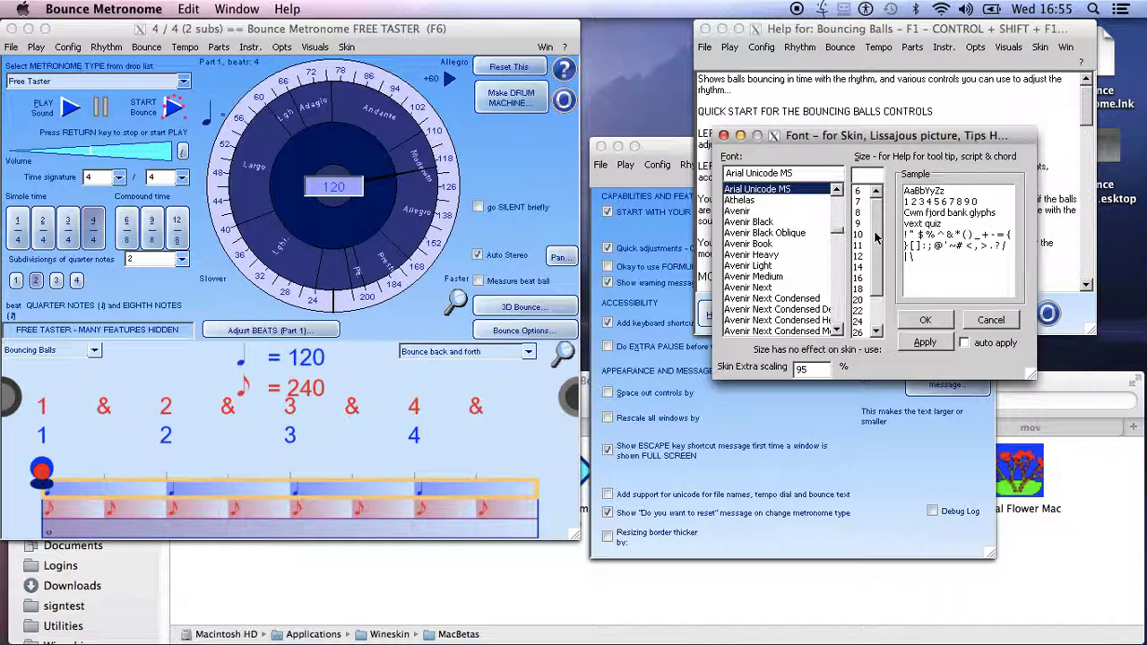
scroll(875, 255, down, 2)
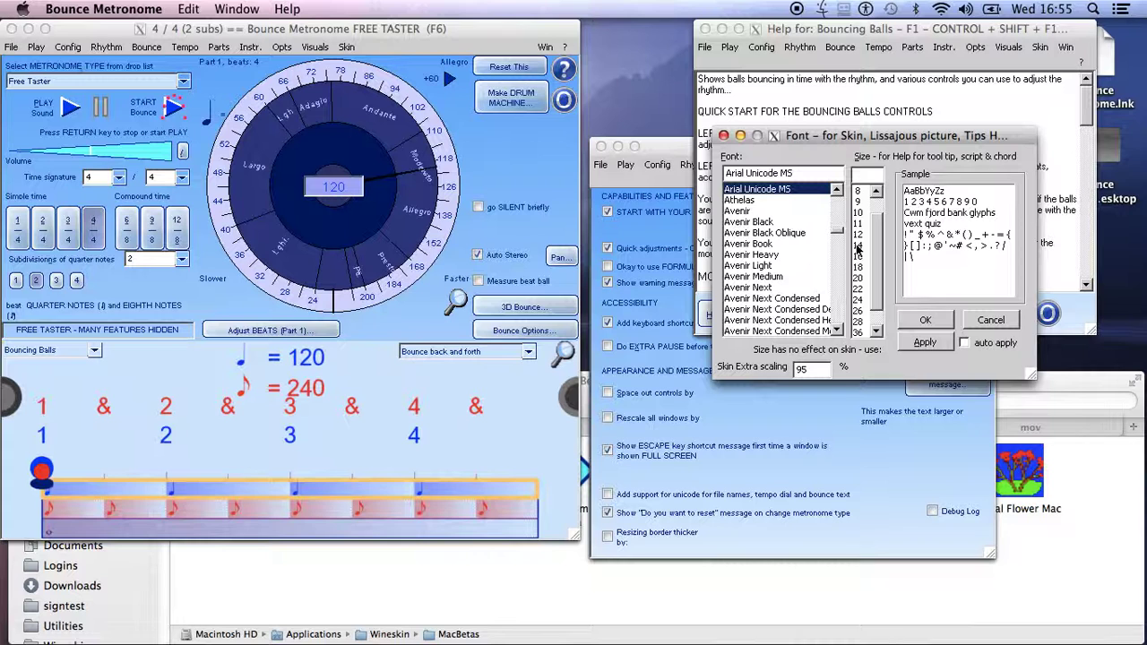
click(858, 245)
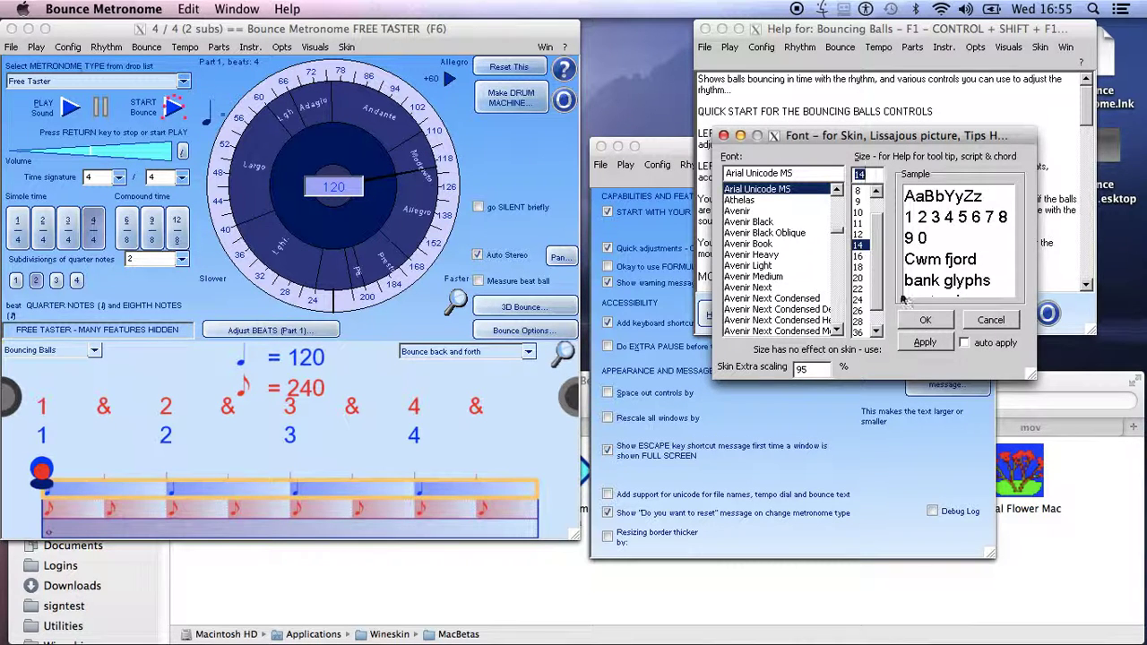
click(925, 343)
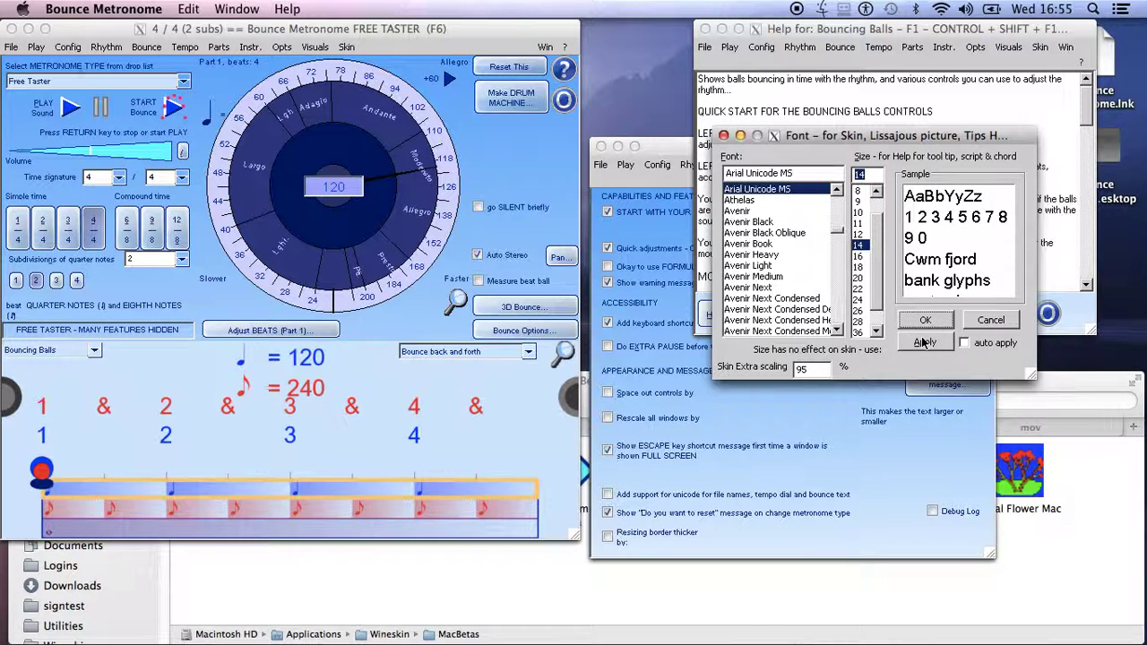
click(925, 342)
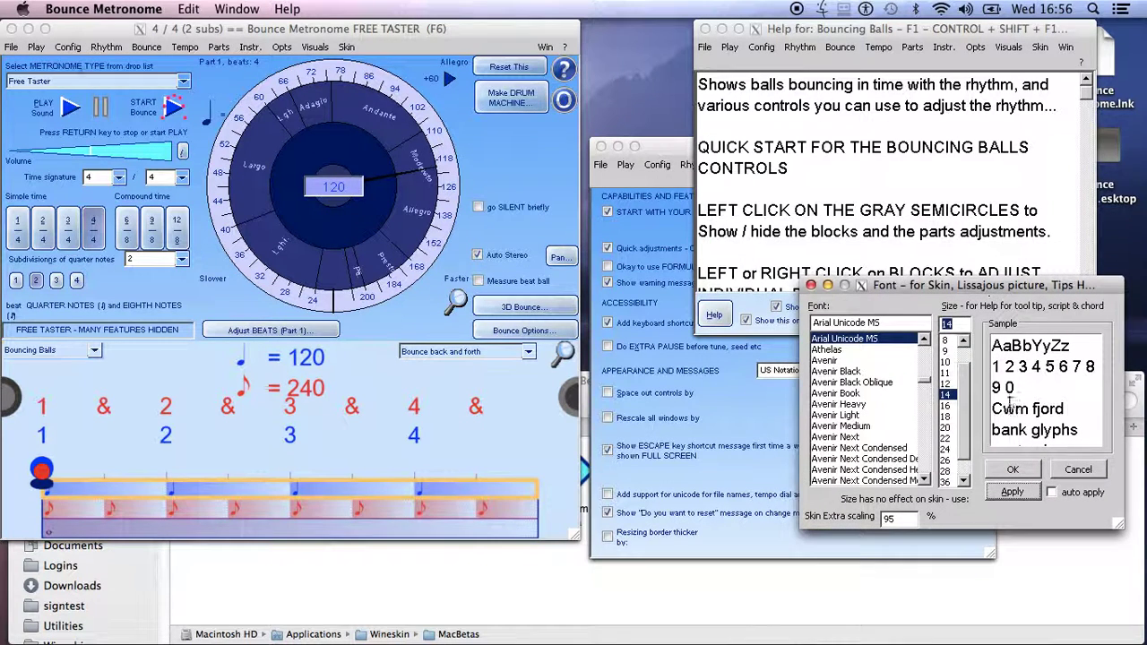
click(1015, 469)
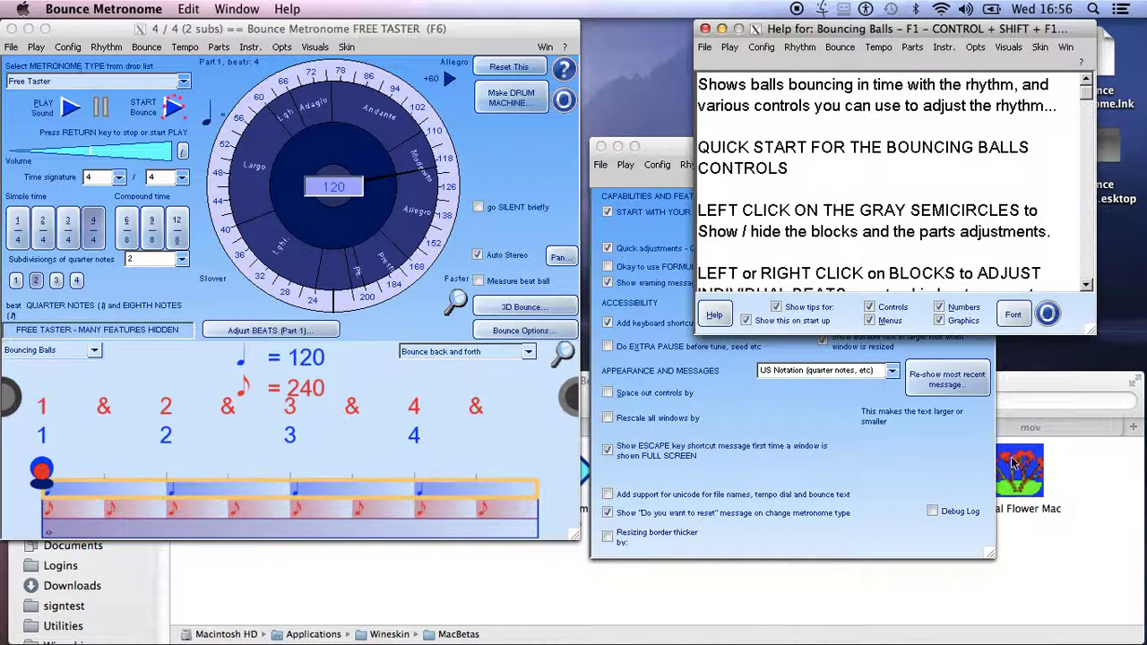
Step: Close the General Options window
click(658, 157)
drag(658, 144, 621, 146)
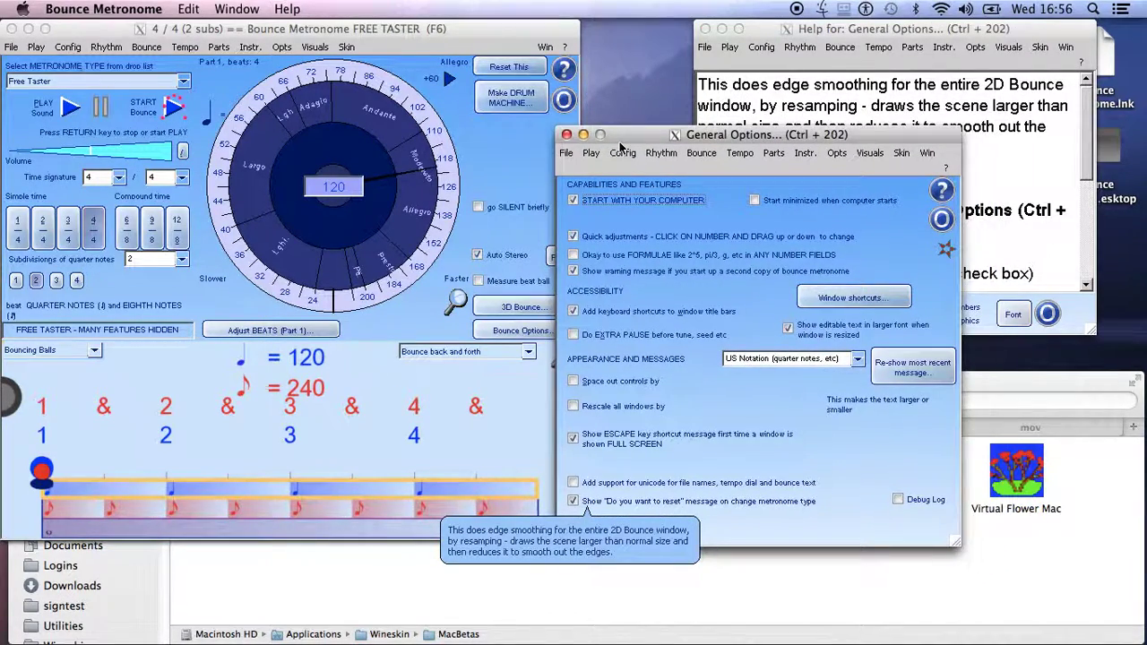
click(567, 136)
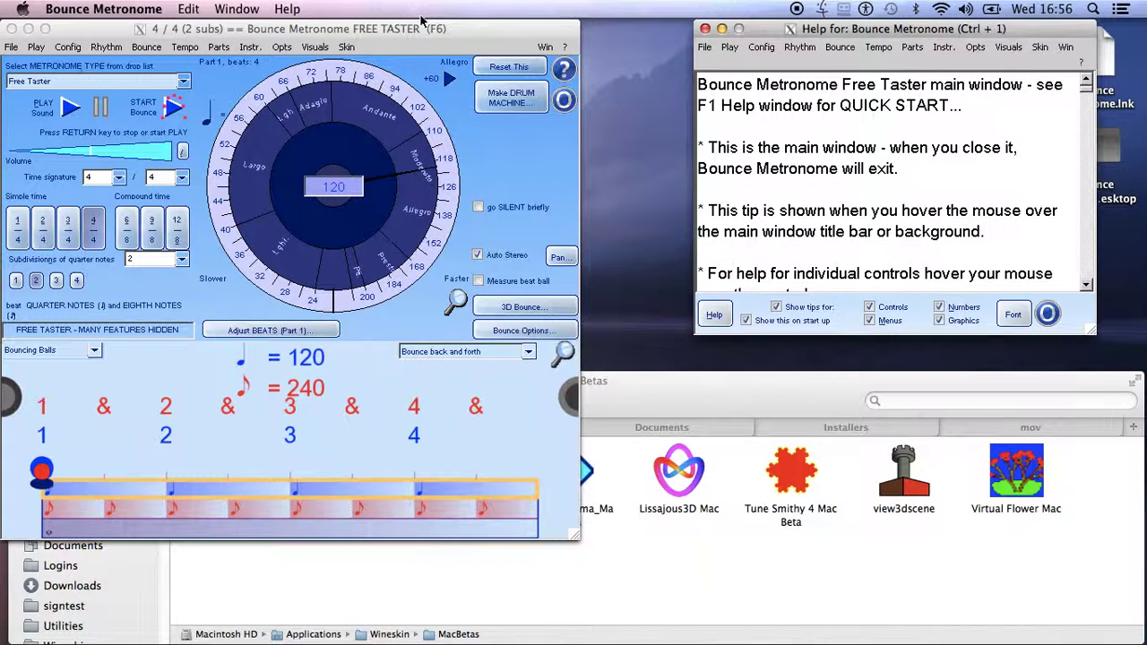
Step: Reduce subdivisions of quarter notes to 1
click(278, 49)
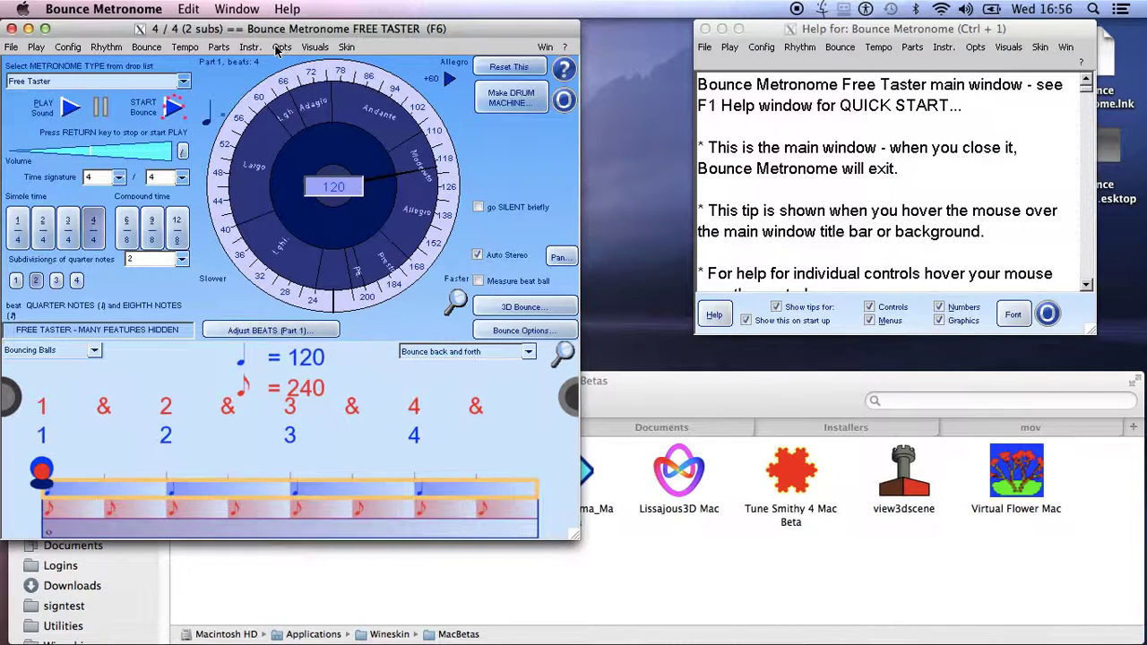
click(279, 47)
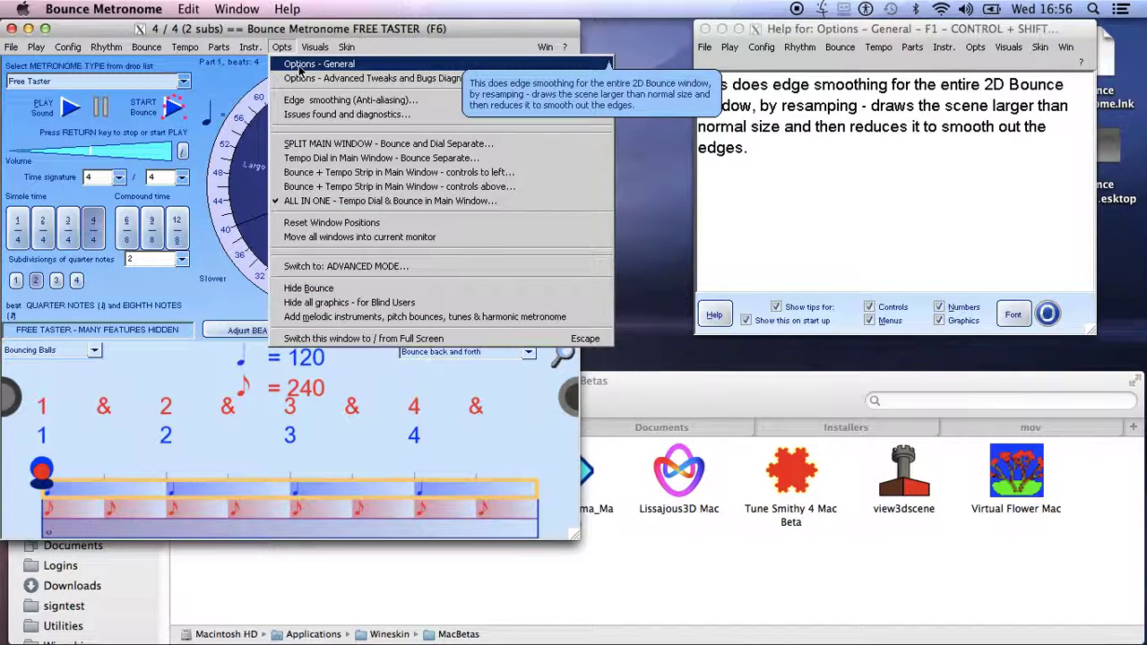
mouse_move(305, 46)
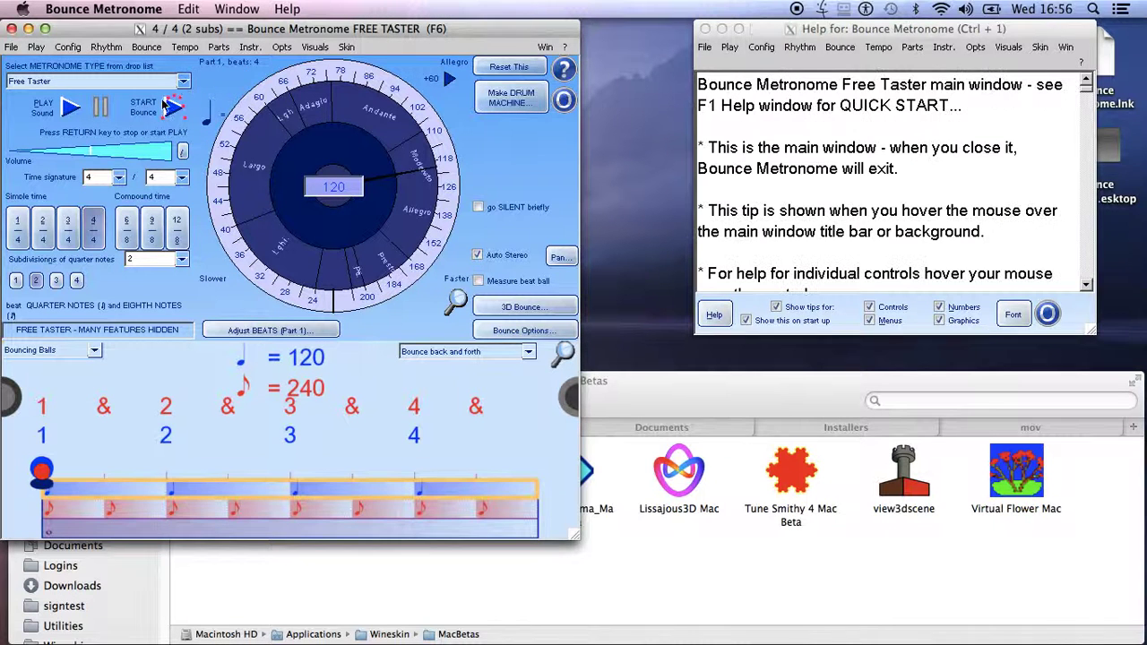
click(17, 283)
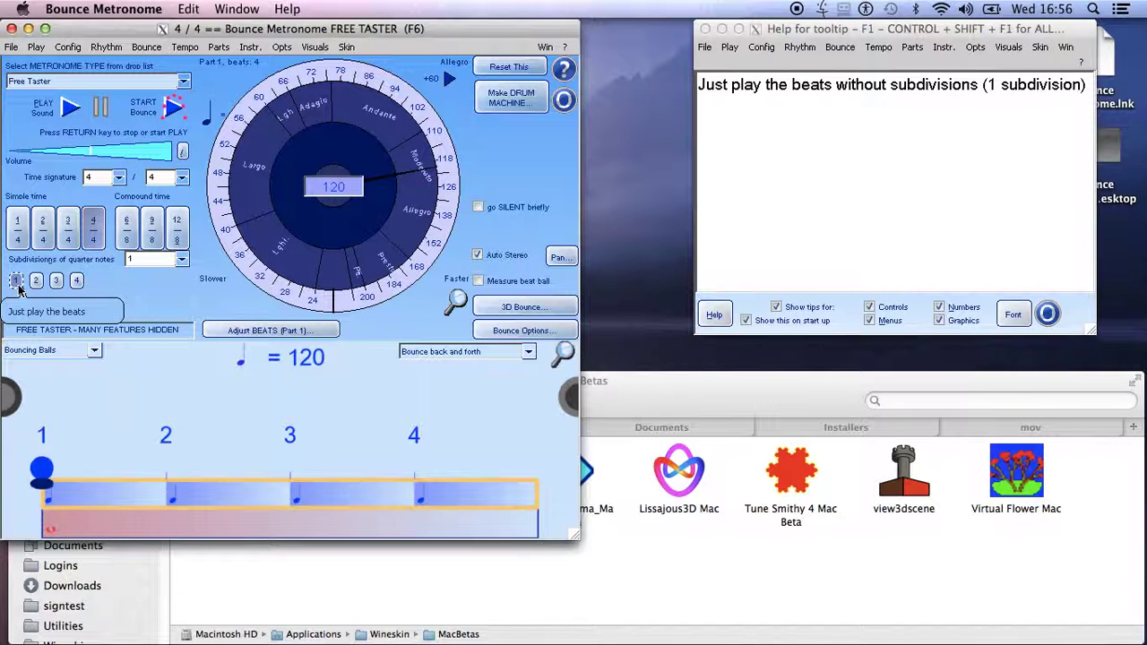
Step: Start the metronome playing with PLAY Sound
click(70, 108)
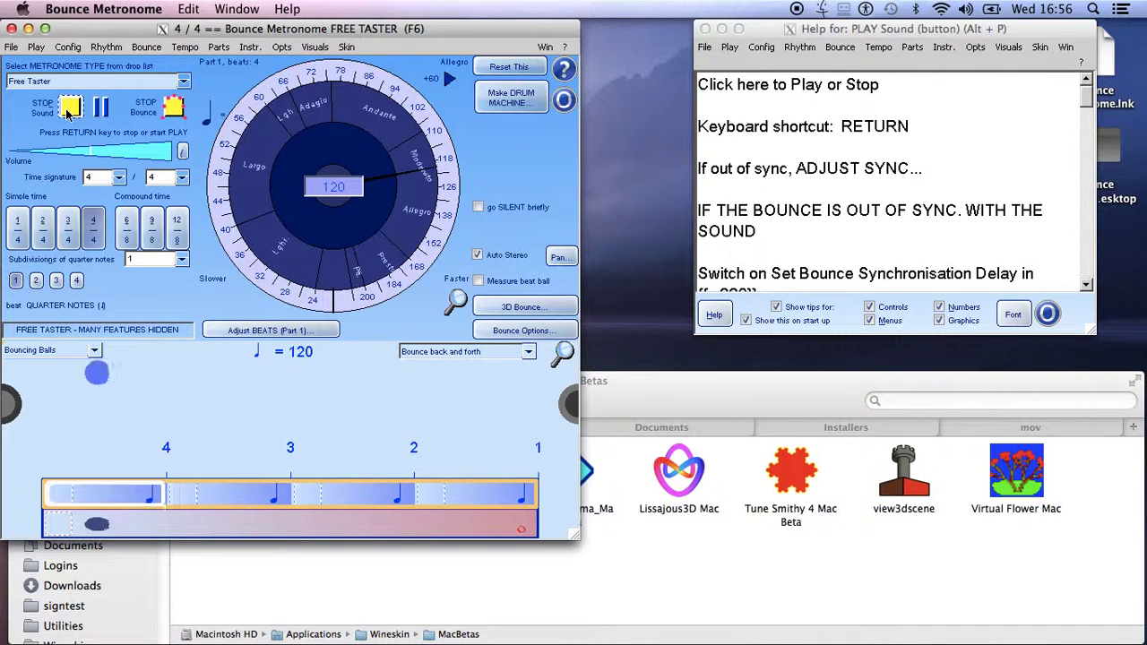
click(70, 108)
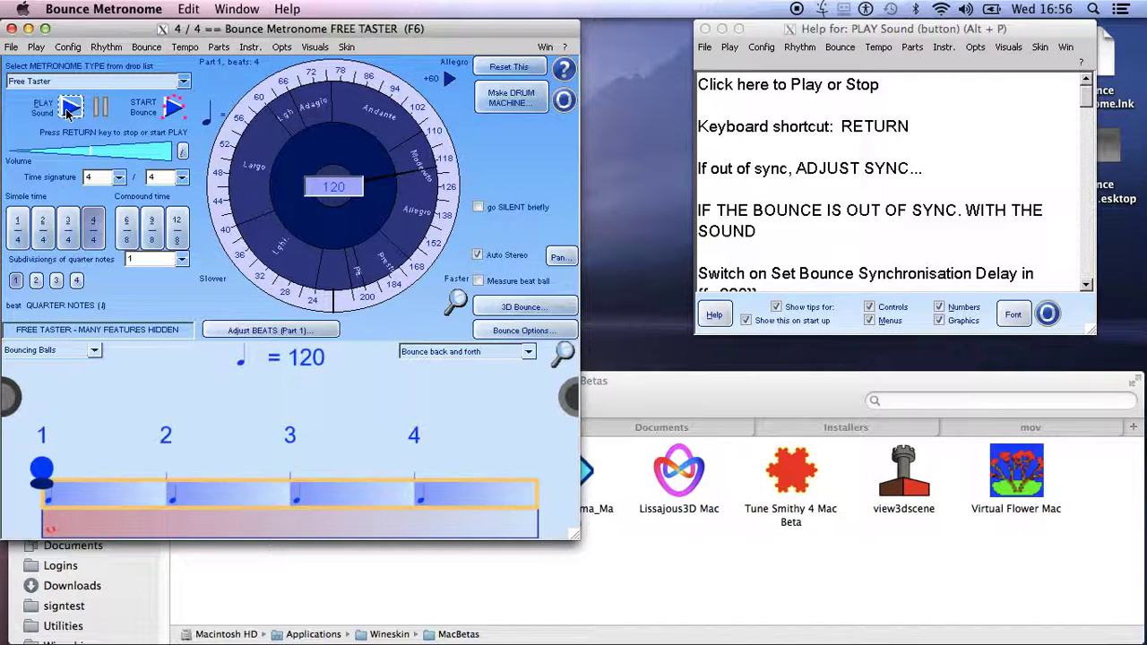
click(70, 109)
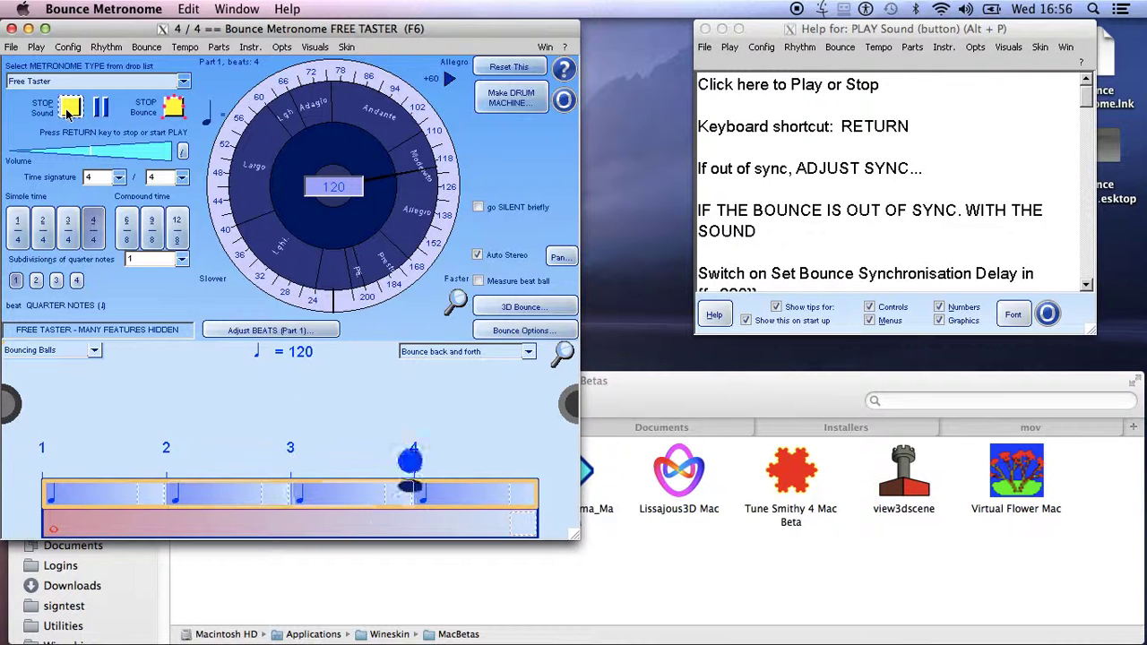
Step: Stop the quarter-note playback so the ball rests on beat 1
click(70, 108)
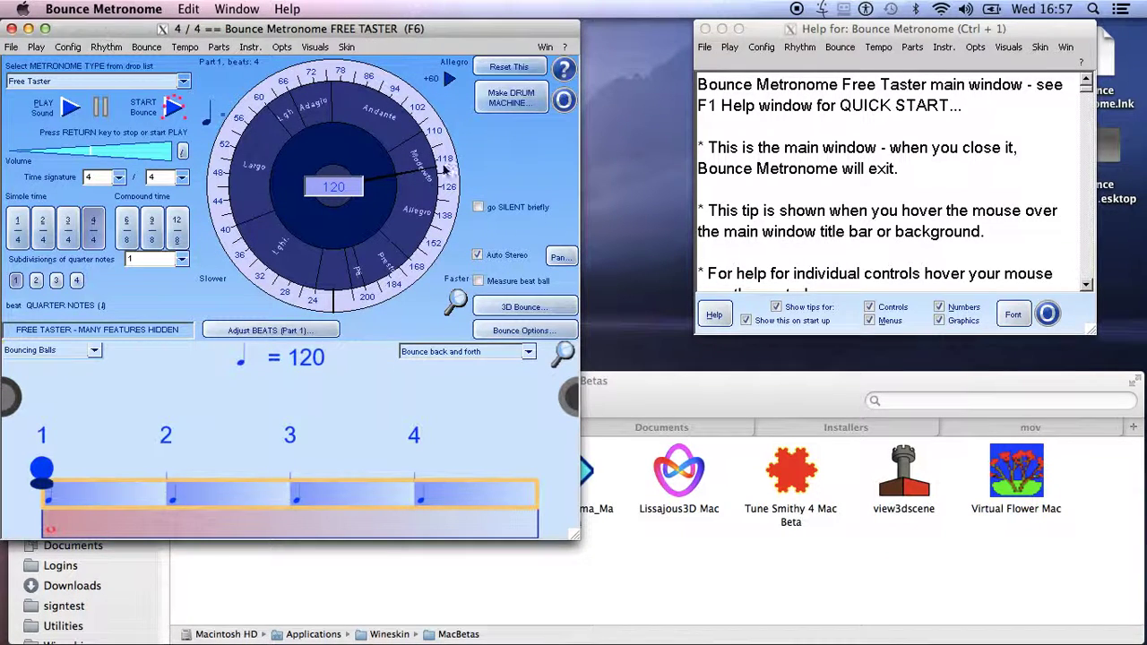
mouse_move(529, 334)
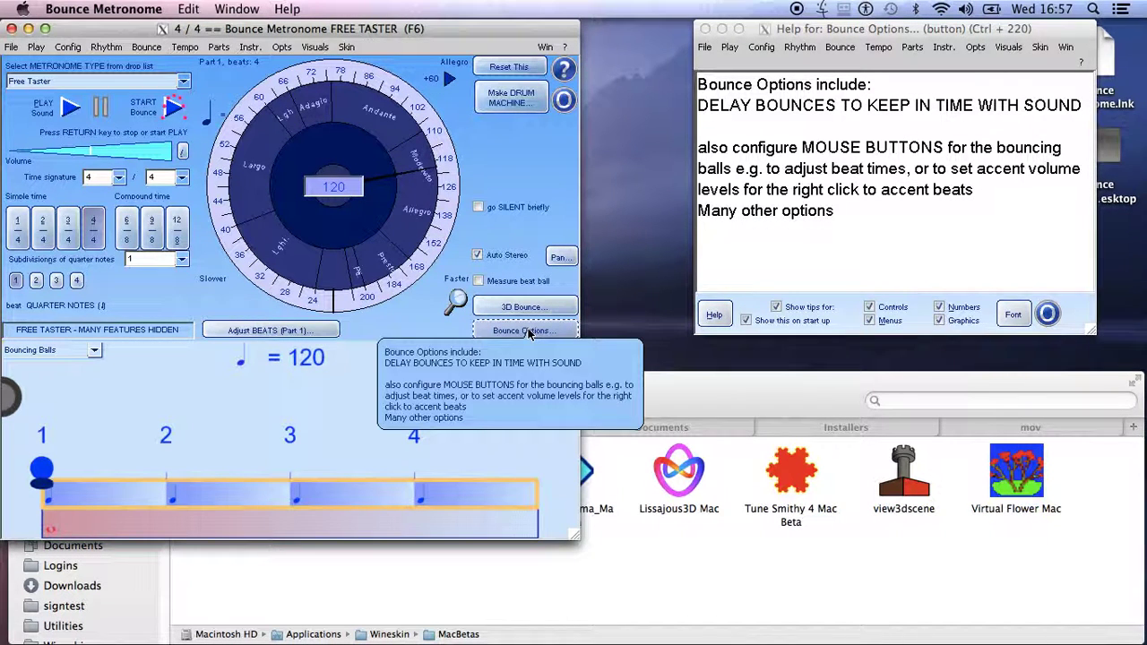
Step: Open Bounce Options and position the dialog to the right of the main window
click(529, 331)
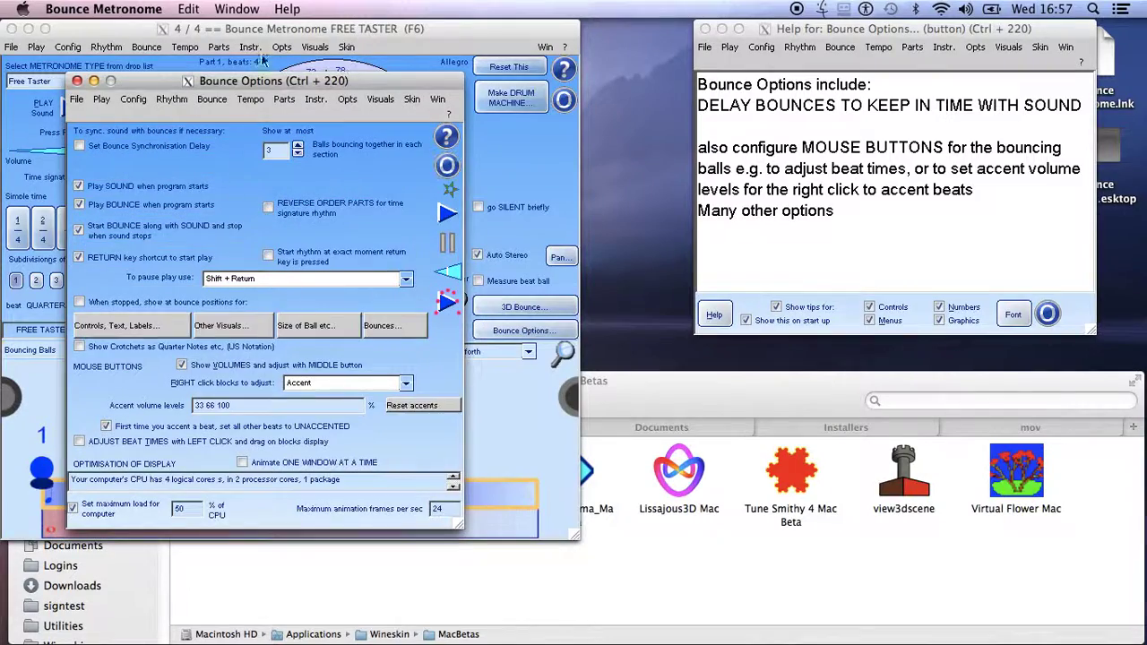
drag(151, 85, 621, 124)
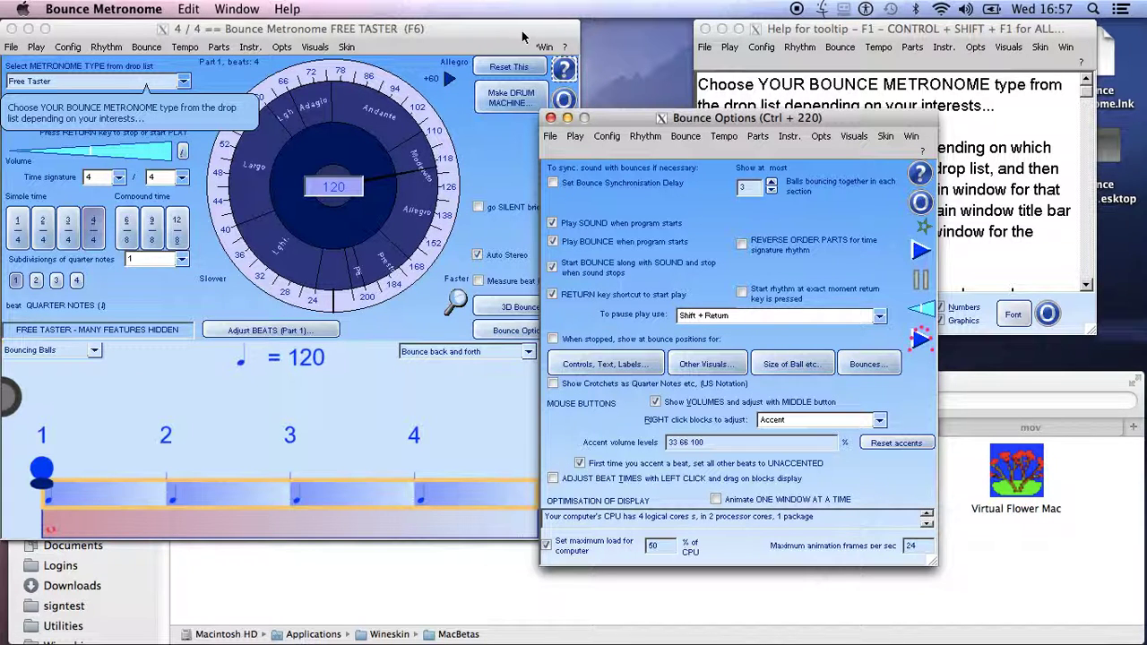
drag(622, 118, 582, 134)
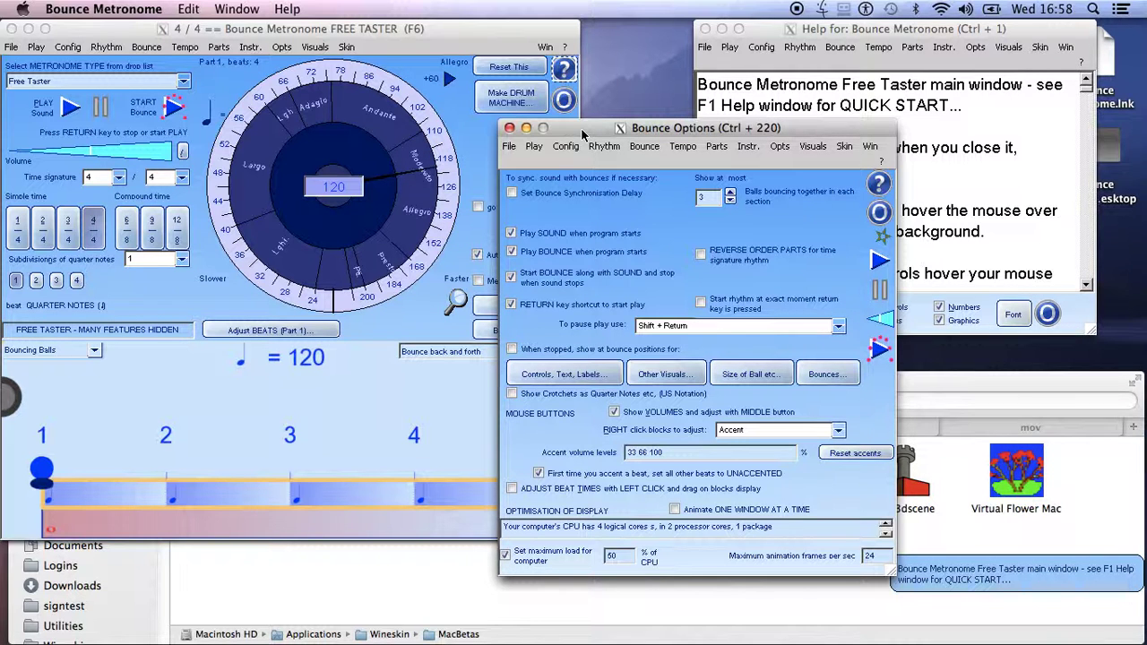
drag(582, 134, 599, 119)
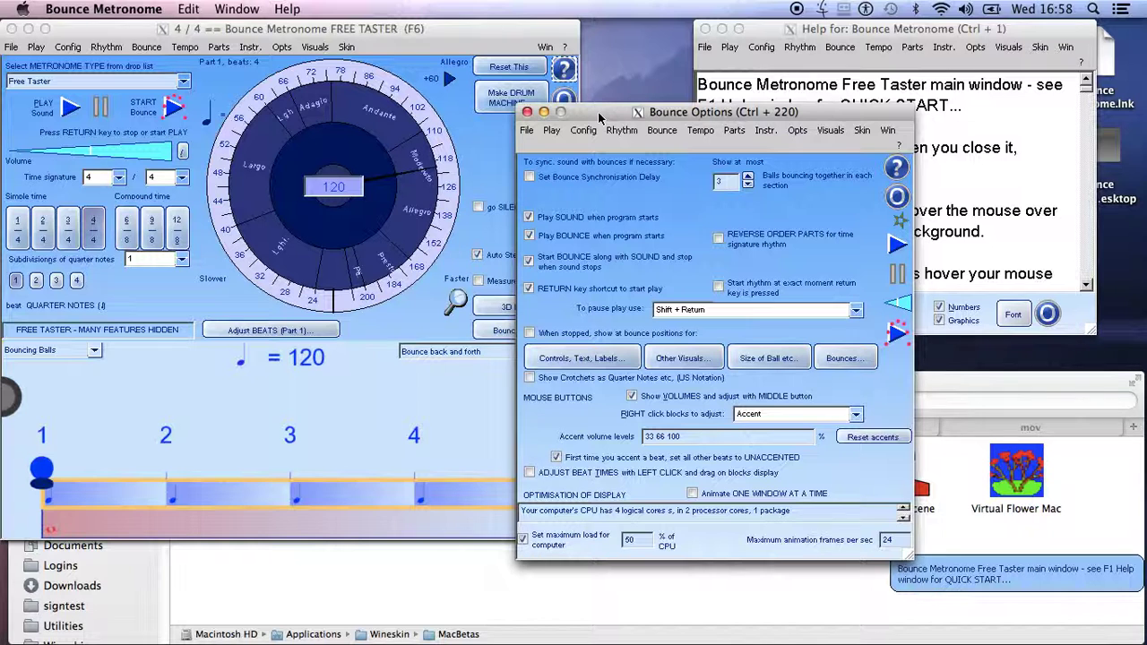
drag(599, 118, 601, 94)
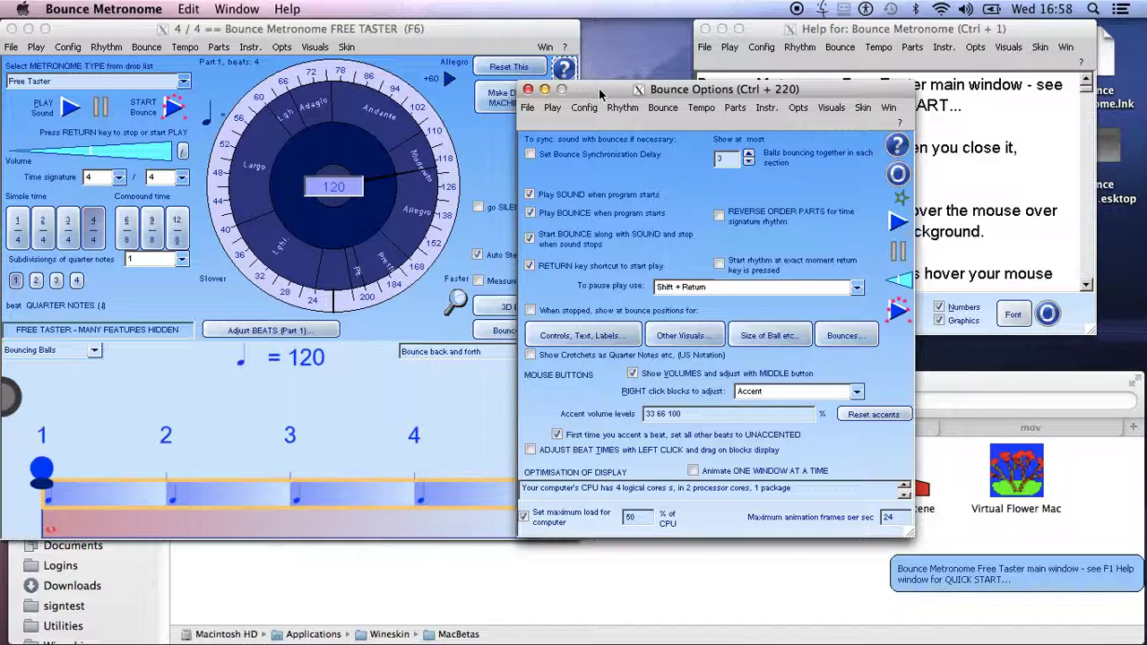
drag(601, 93, 670, 146)
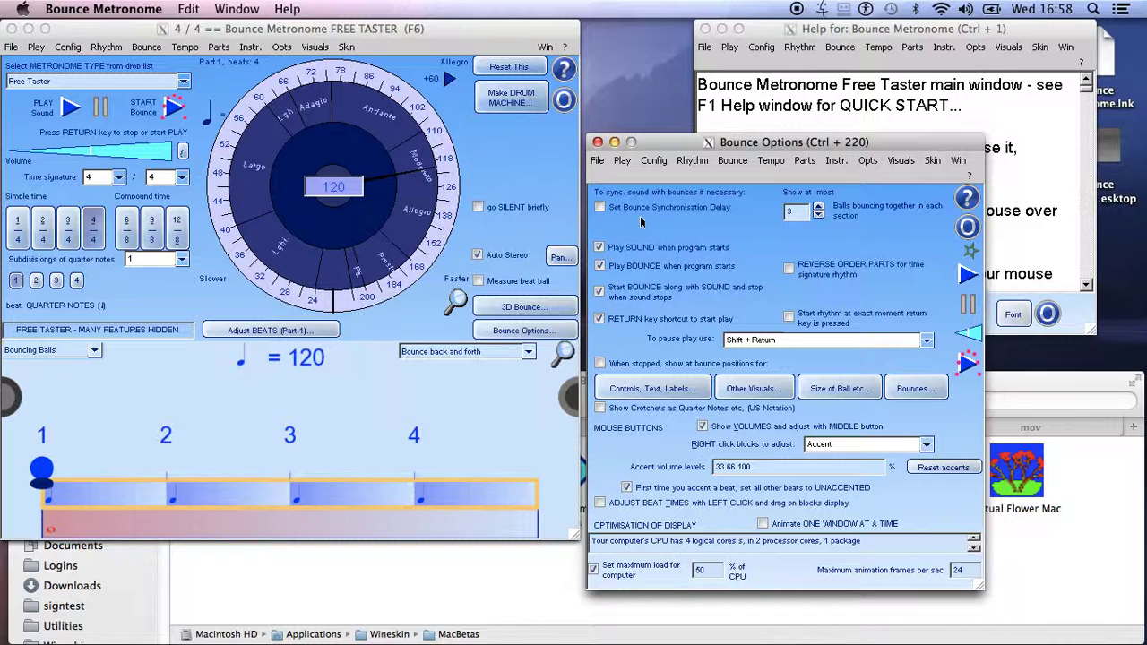
mouse_move(637, 221)
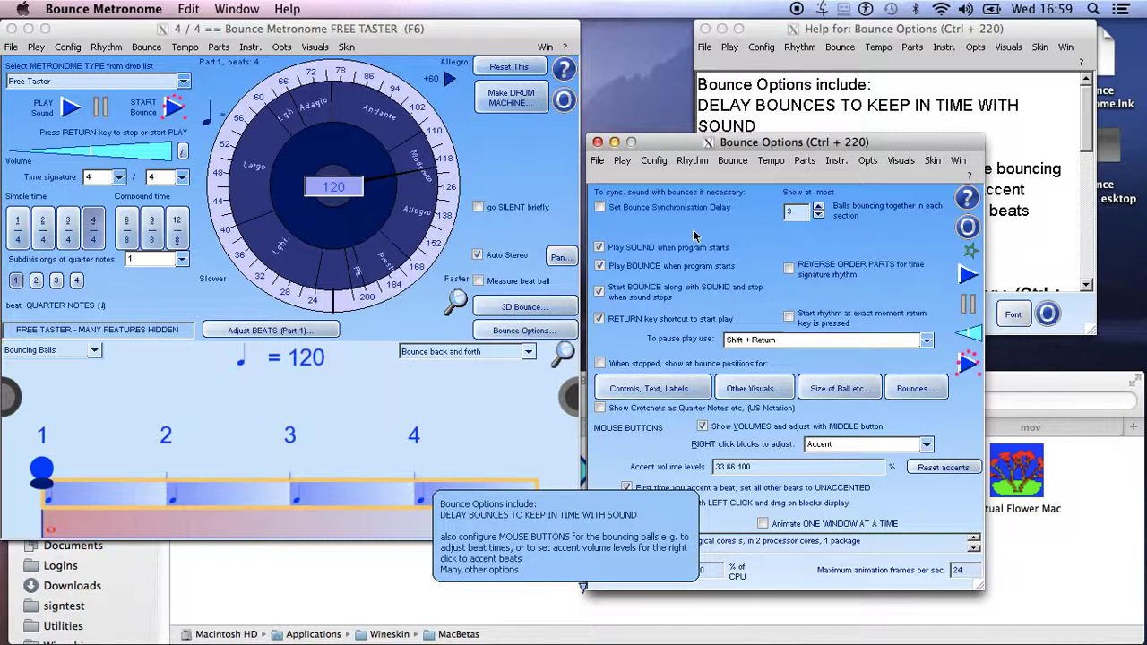
Step: Enable the bounce synchronisation delay and set its value to 200
click(599, 207)
double_click(605, 224)
text(200)
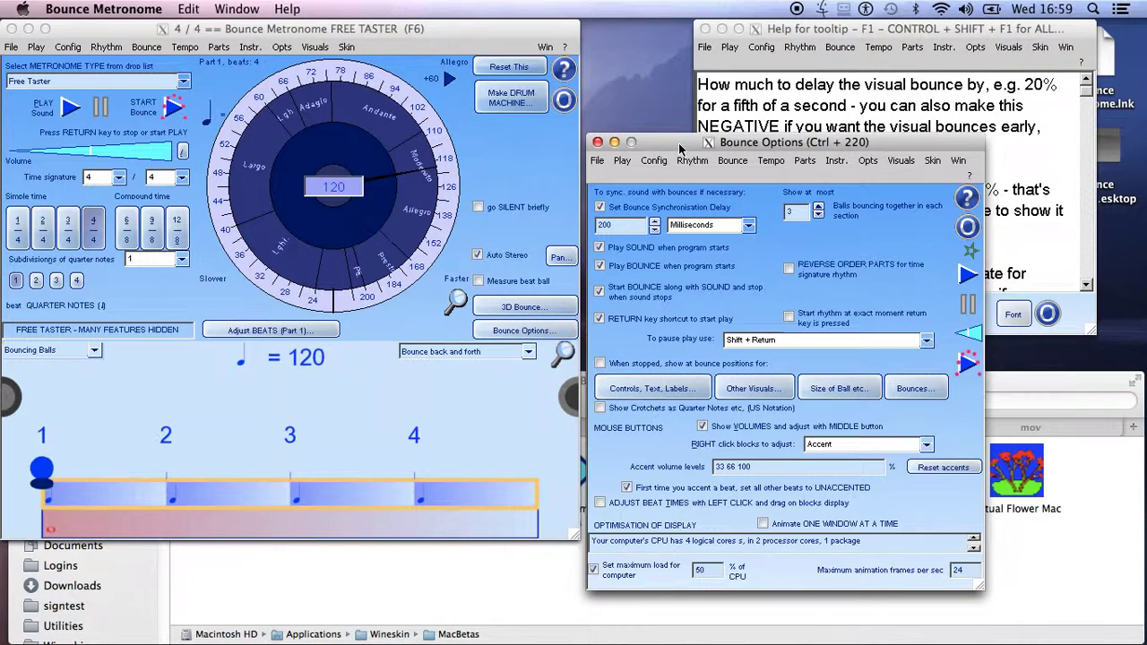
drag(679, 148, 701, 150)
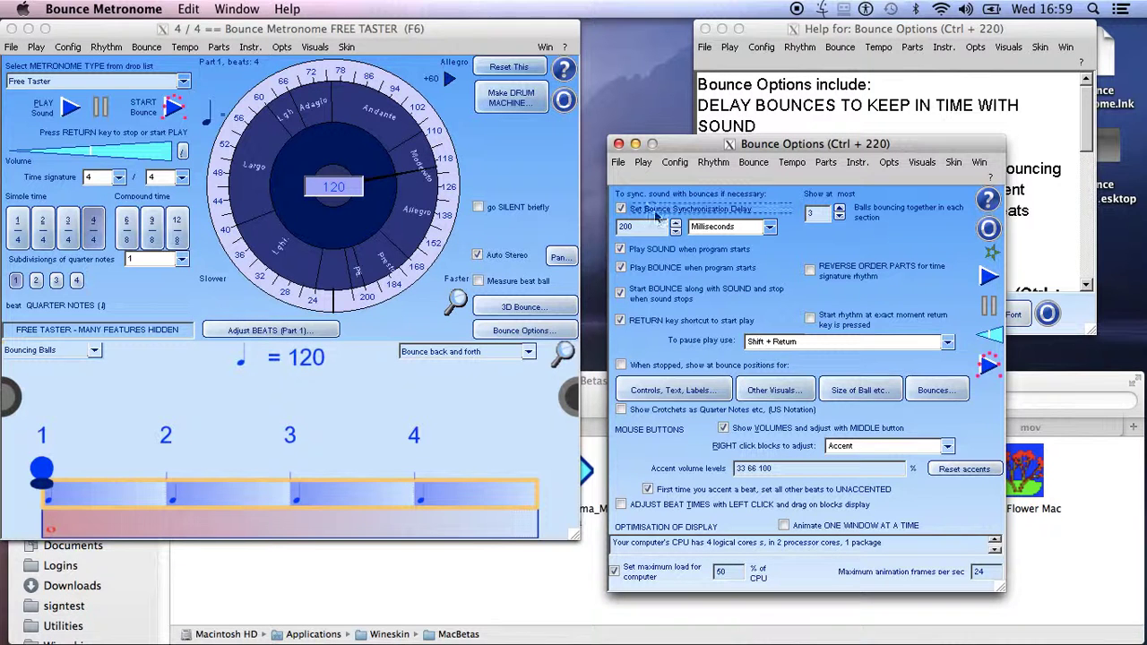
Step: Uncheck 'Set Bounce Synchronisation Delay' and reposition the Bounce Options window
mouse_move(624, 222)
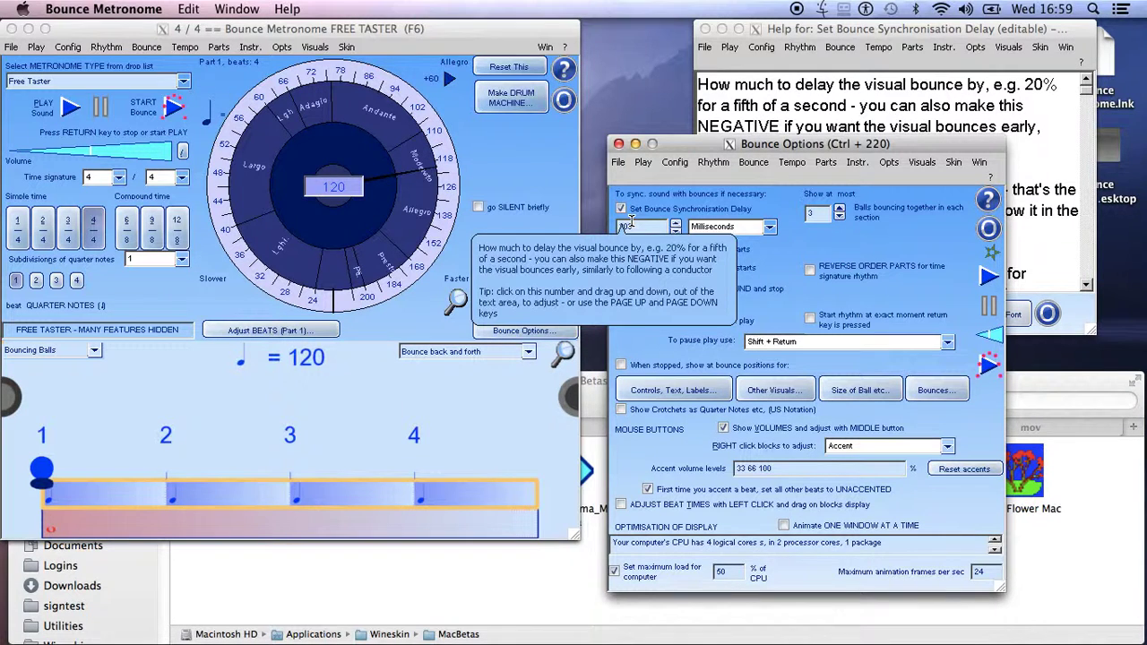
click(622, 210)
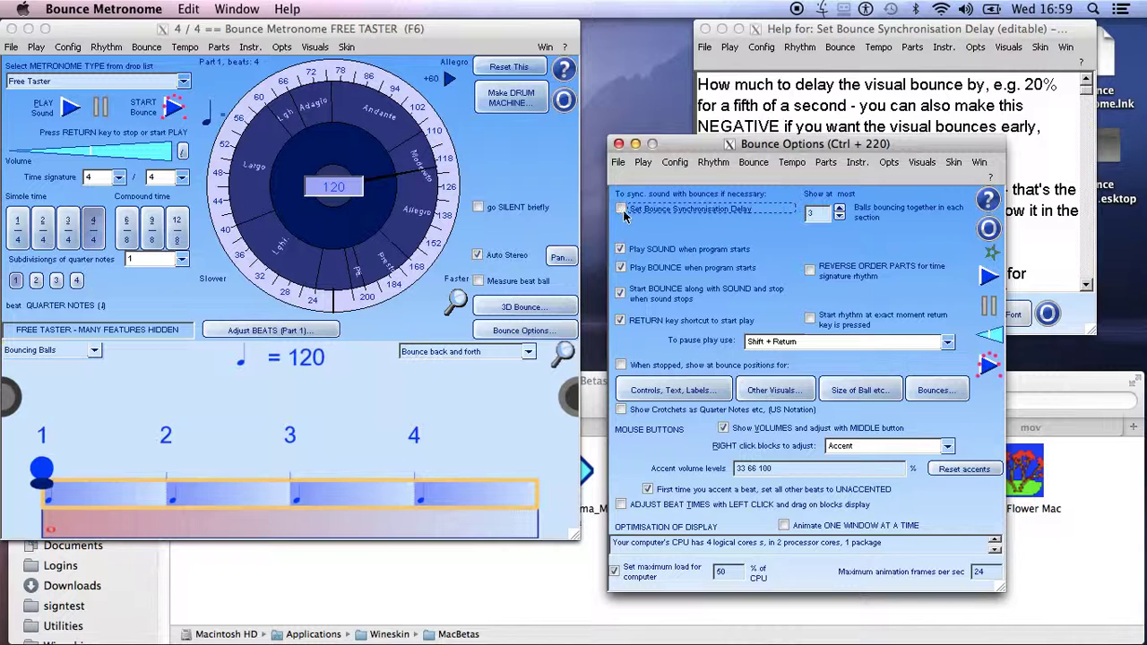
drag(673, 146, 699, 109)
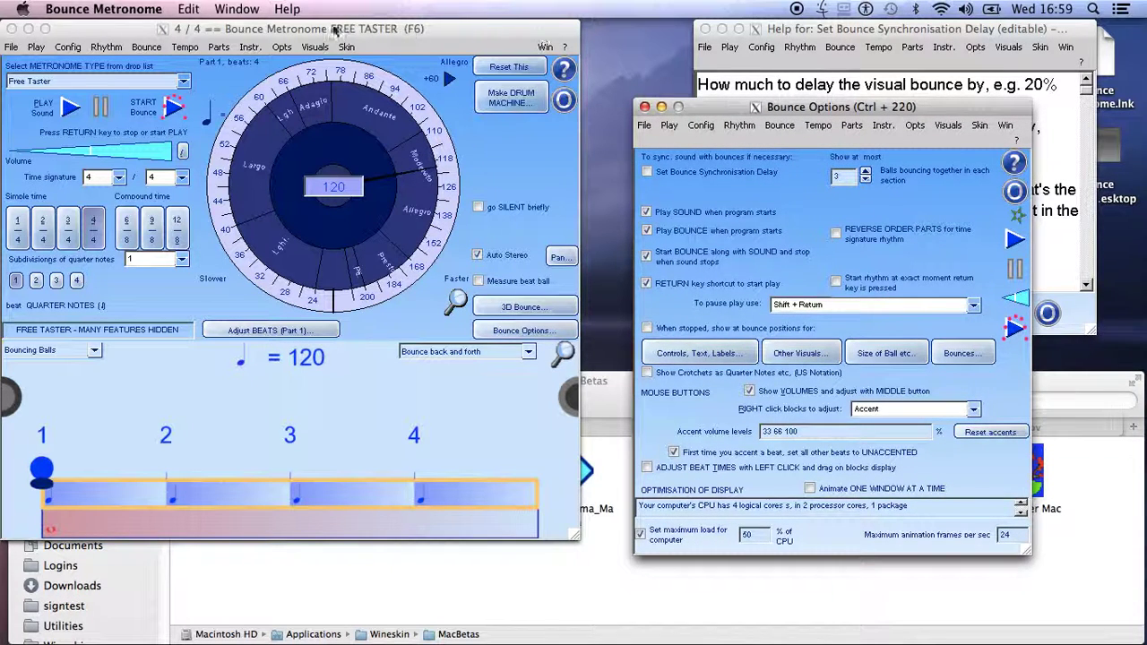
click(301, 30)
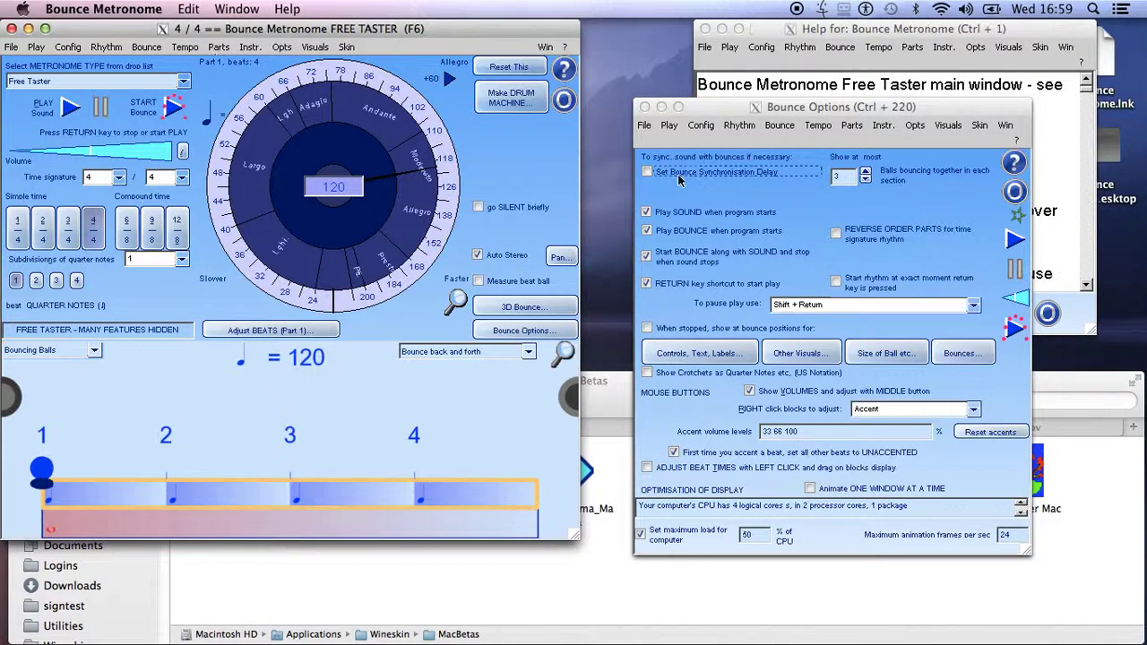
drag(704, 111, 590, 131)
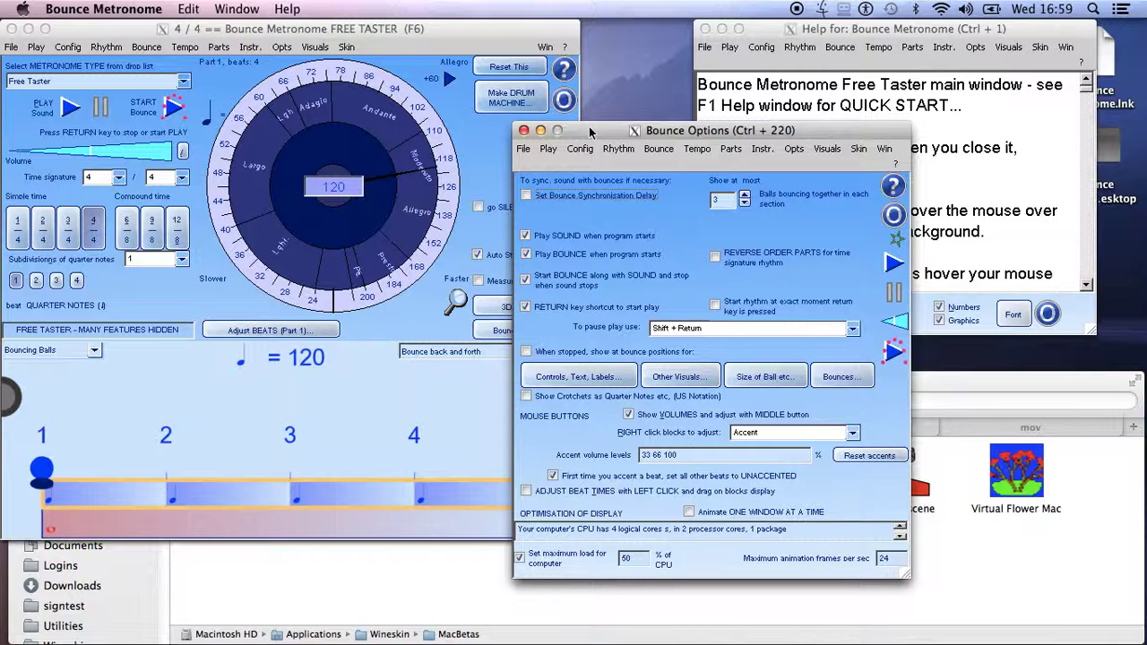
Step: Try the Black on White and White on Black skins, then apply Woodgrain
click(860, 149)
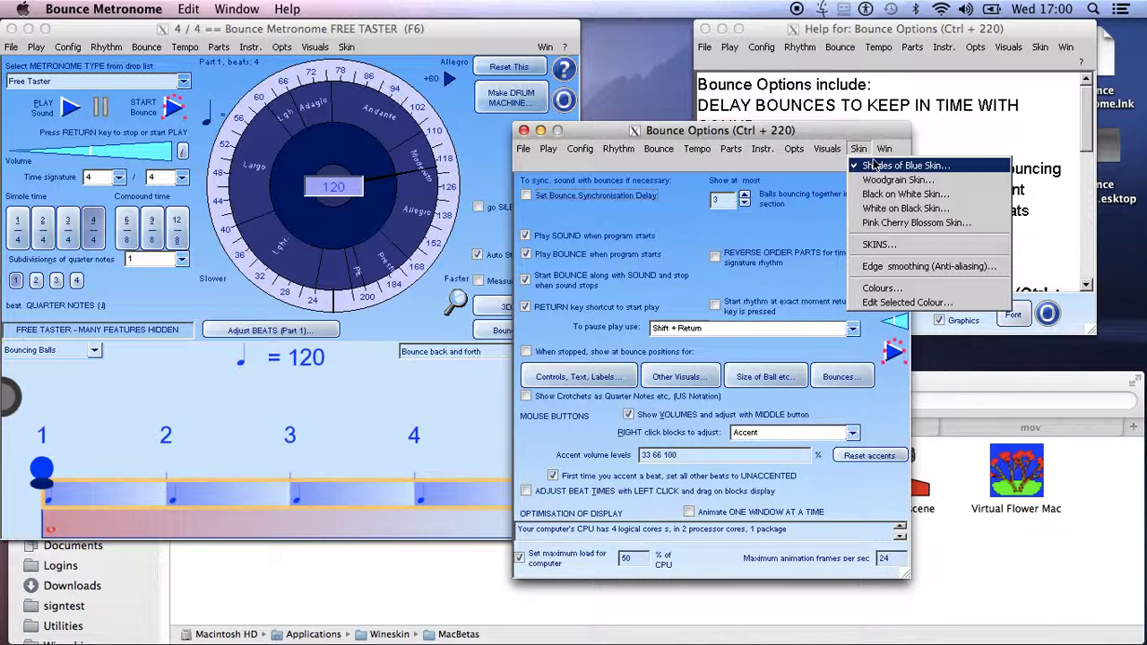
click(888, 196)
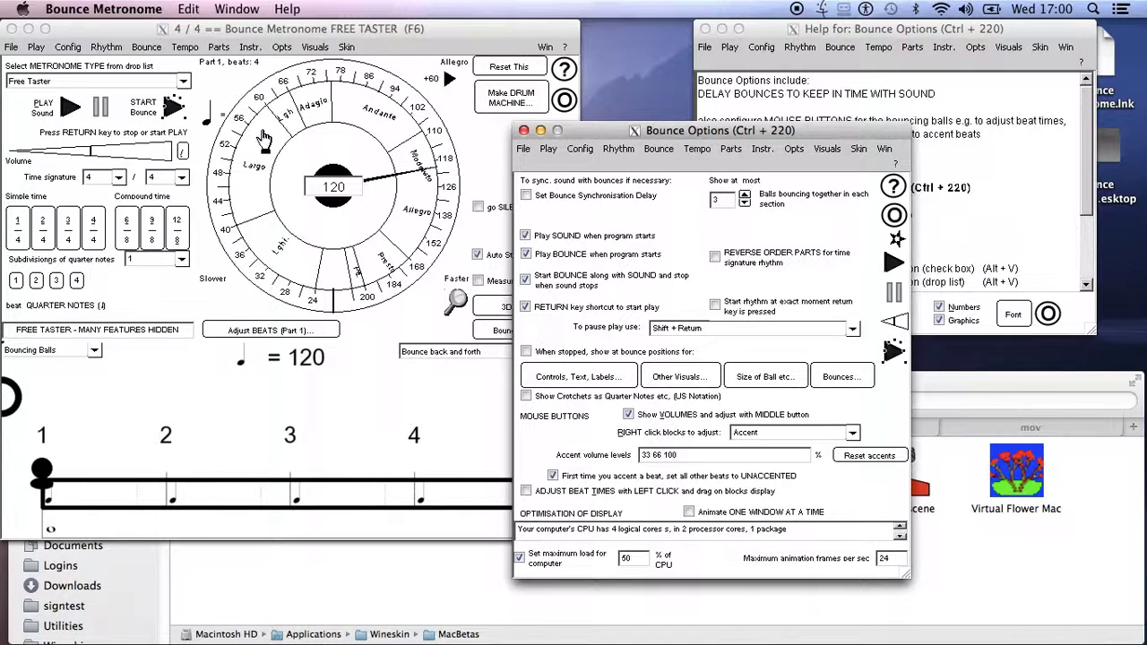
mouse_move(264, 139)
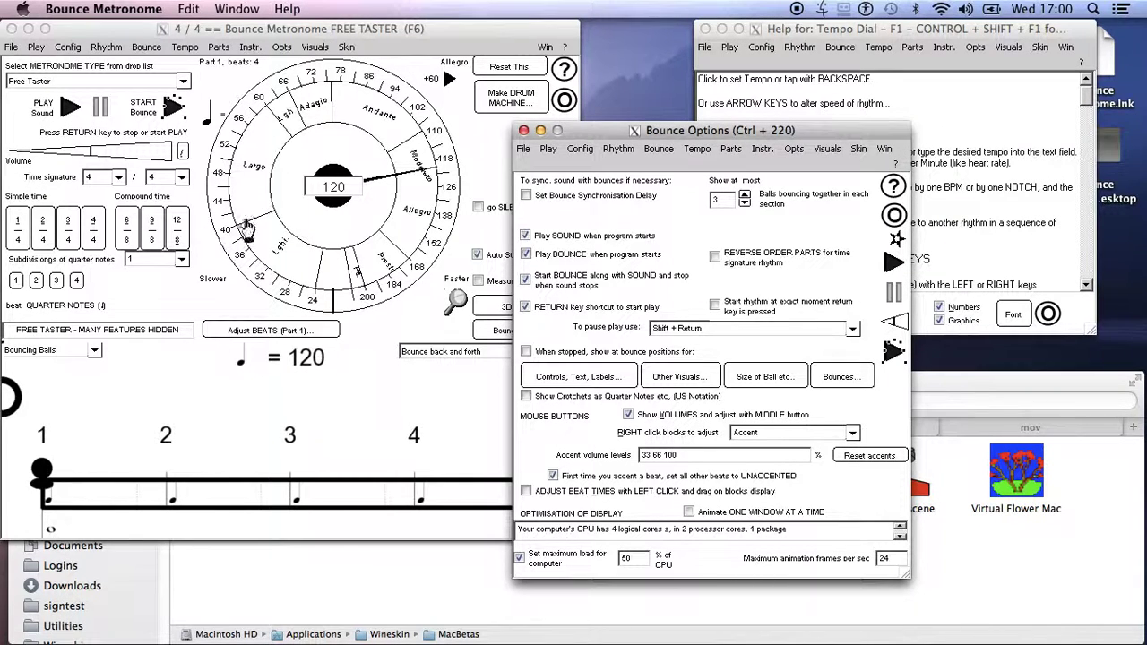
click(884, 149)
mouse_move(859, 149)
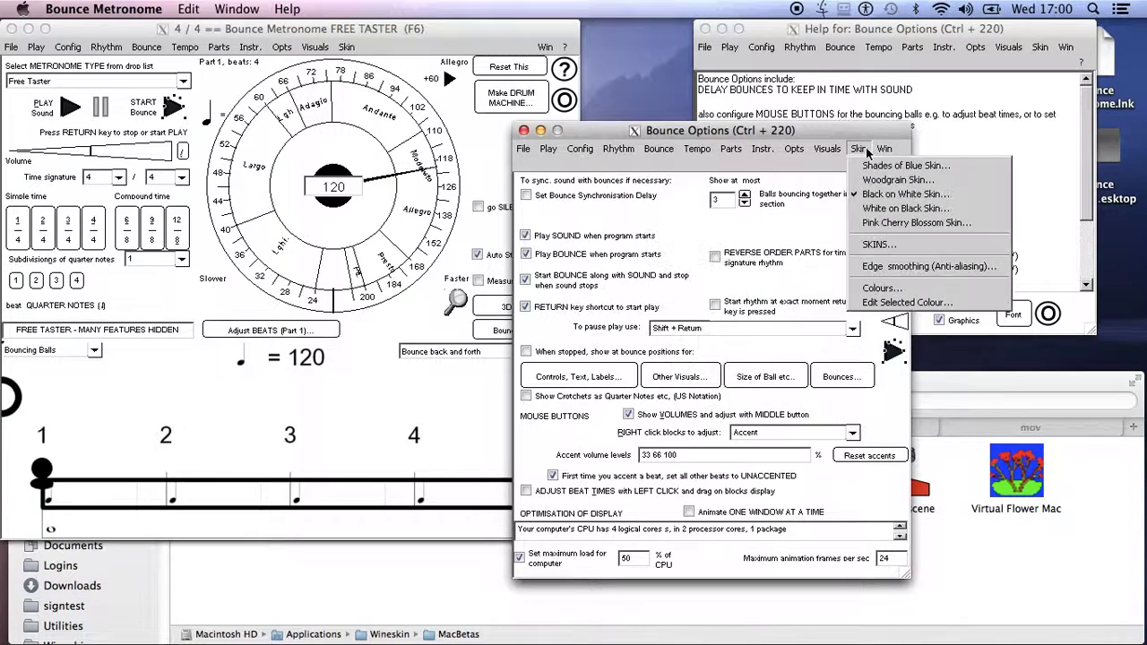
click(874, 212)
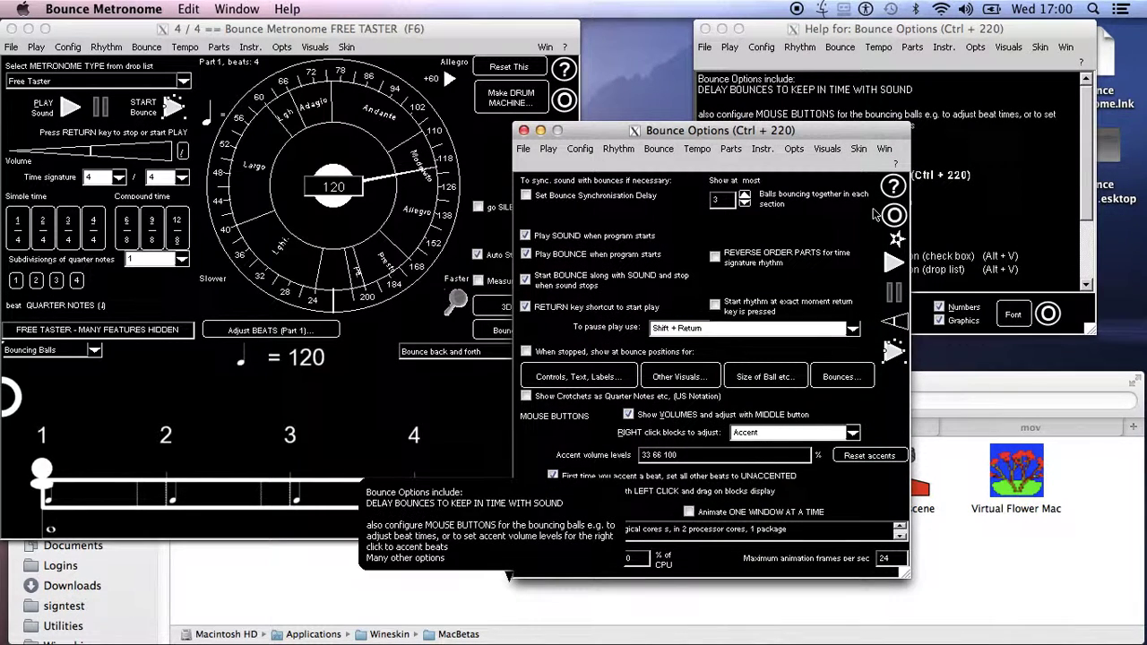
click(851, 153)
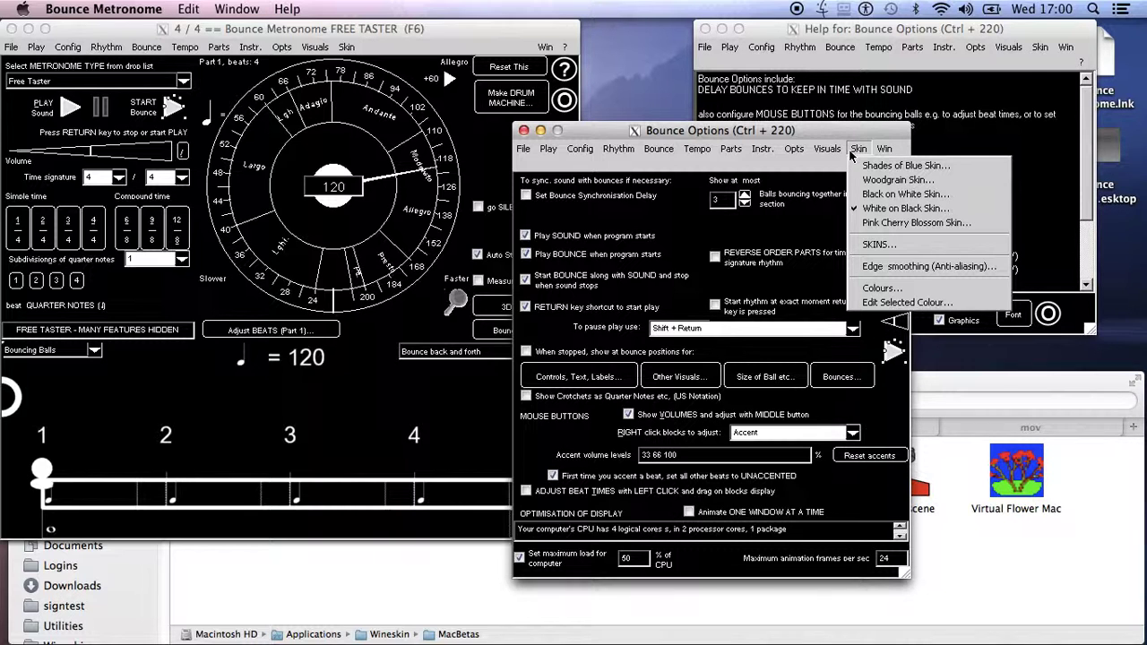
click(892, 180)
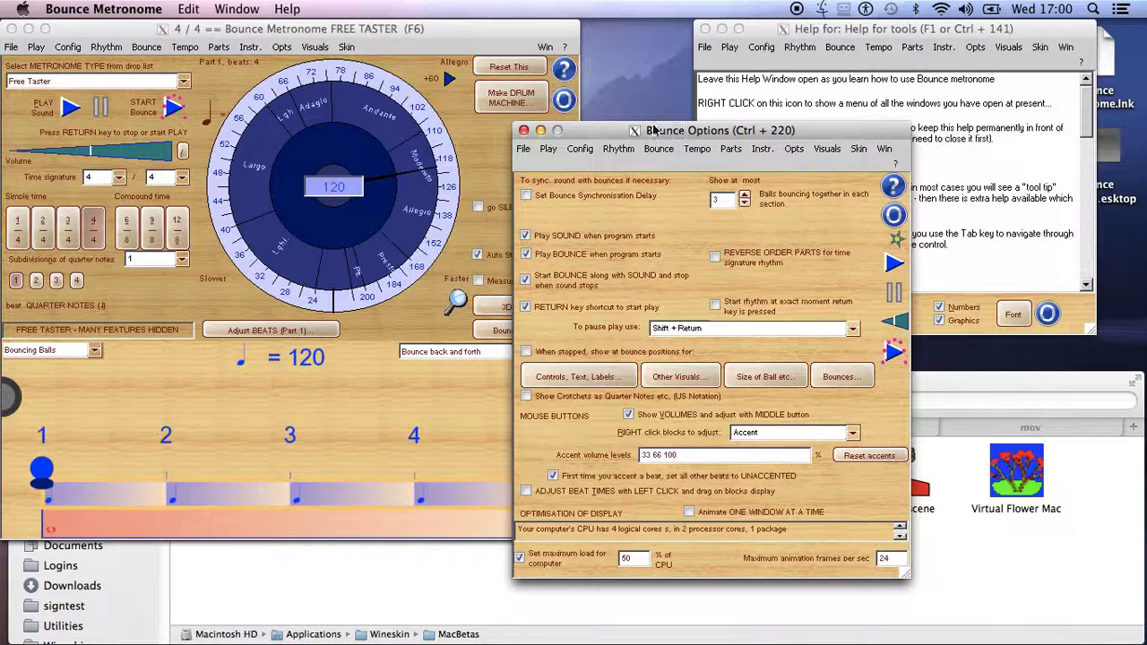
Step: Review every skin in the Skins window, keeping Woodgrain, then close it
drag(592, 132, 611, 121)
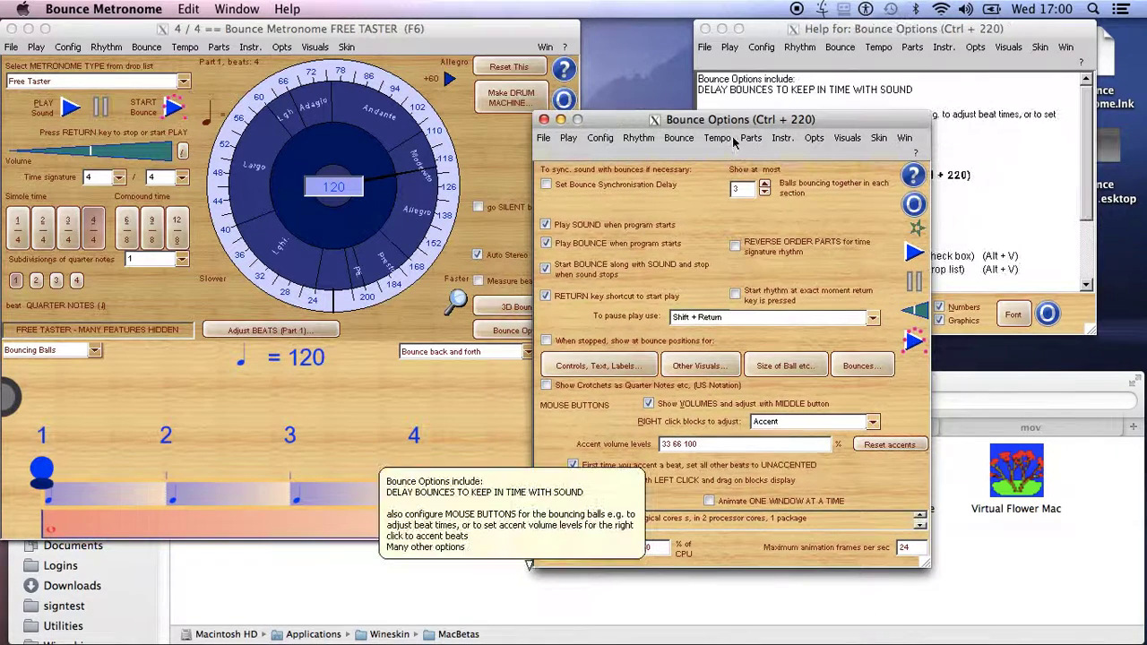
click(881, 139)
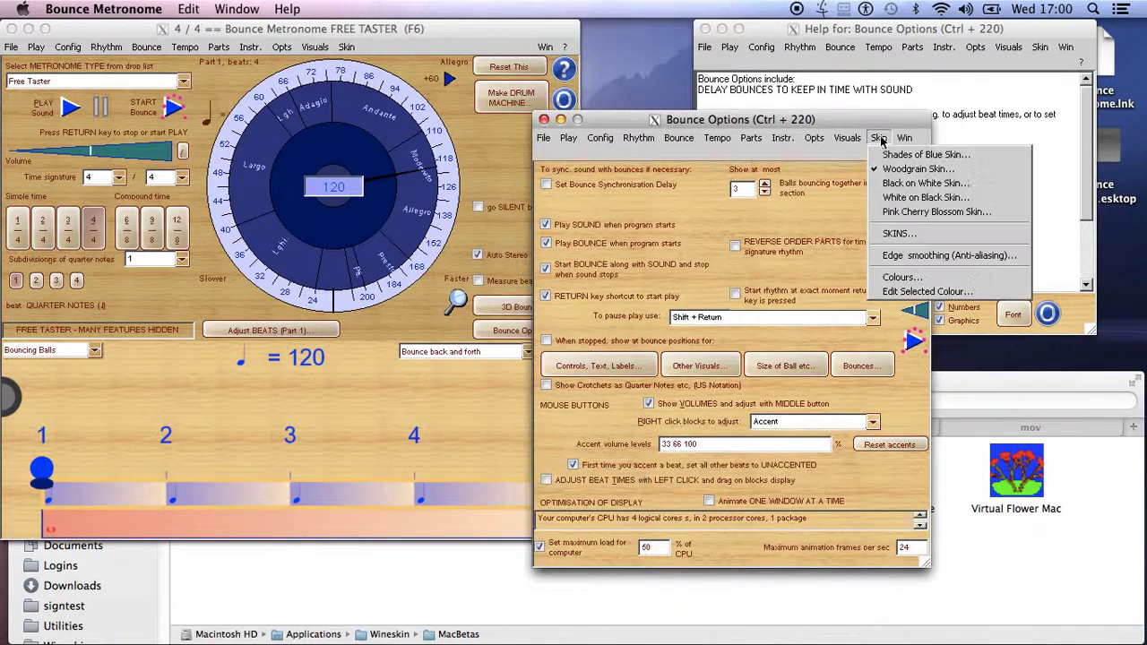
click(899, 234)
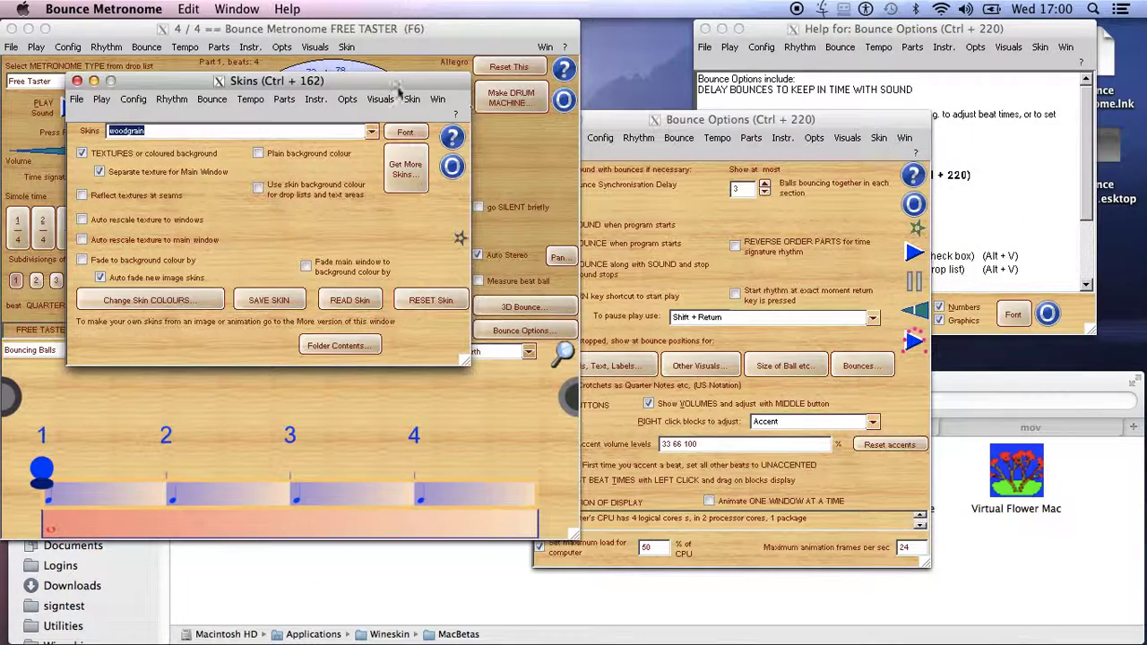
click(371, 131)
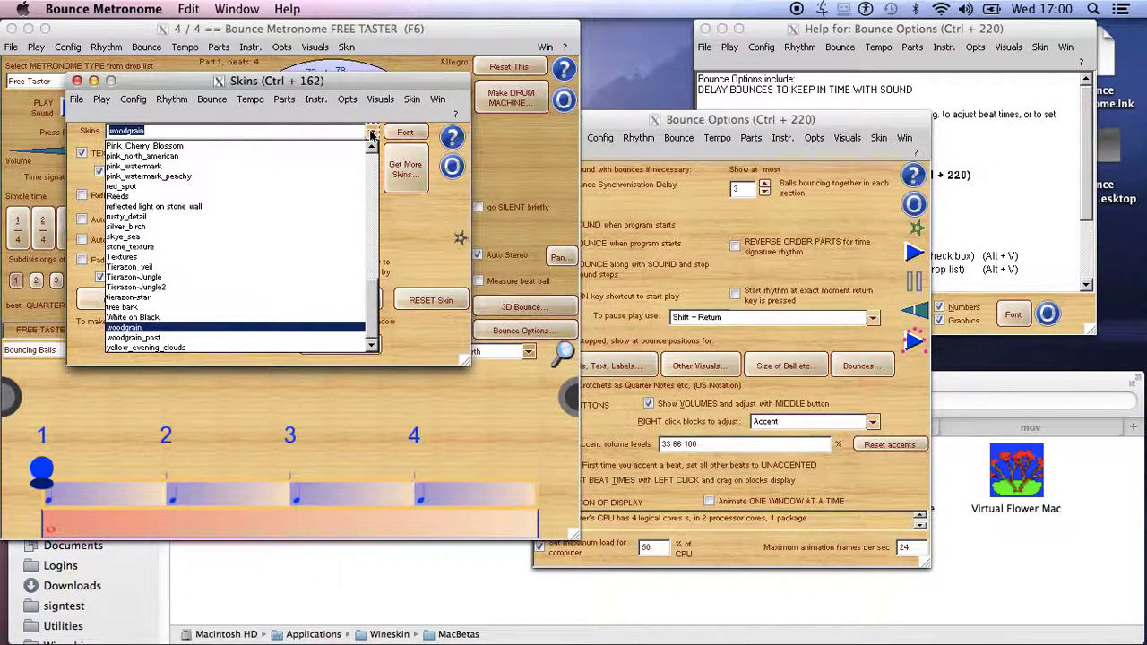
click(371, 132)
drag(329, 88, 1095, 158)
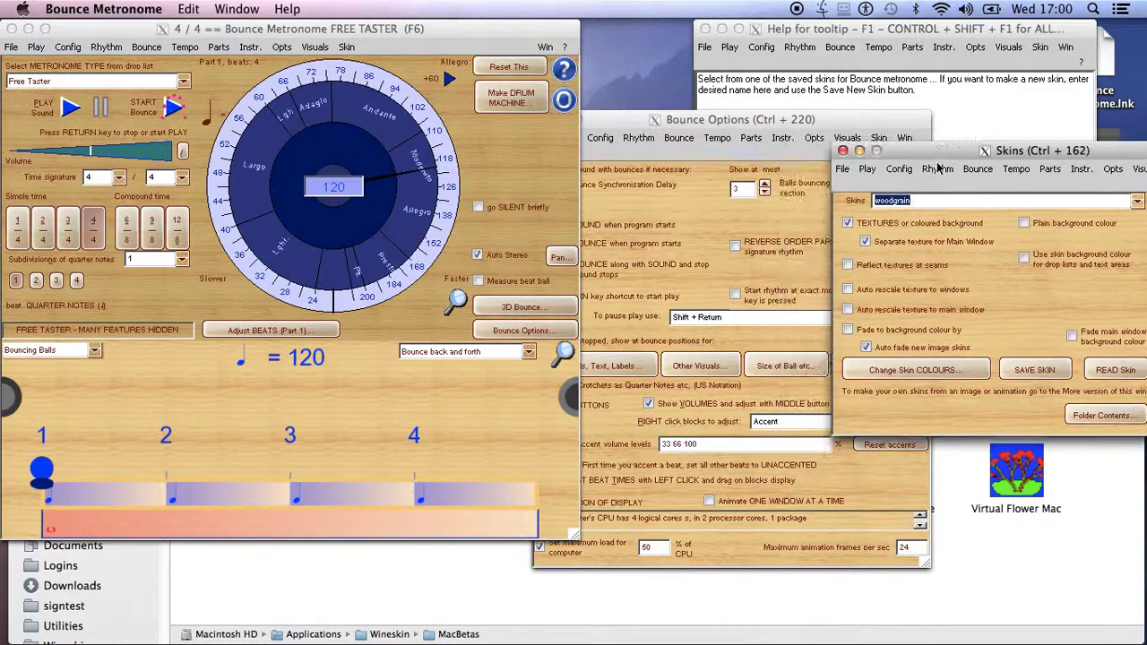
click(842, 151)
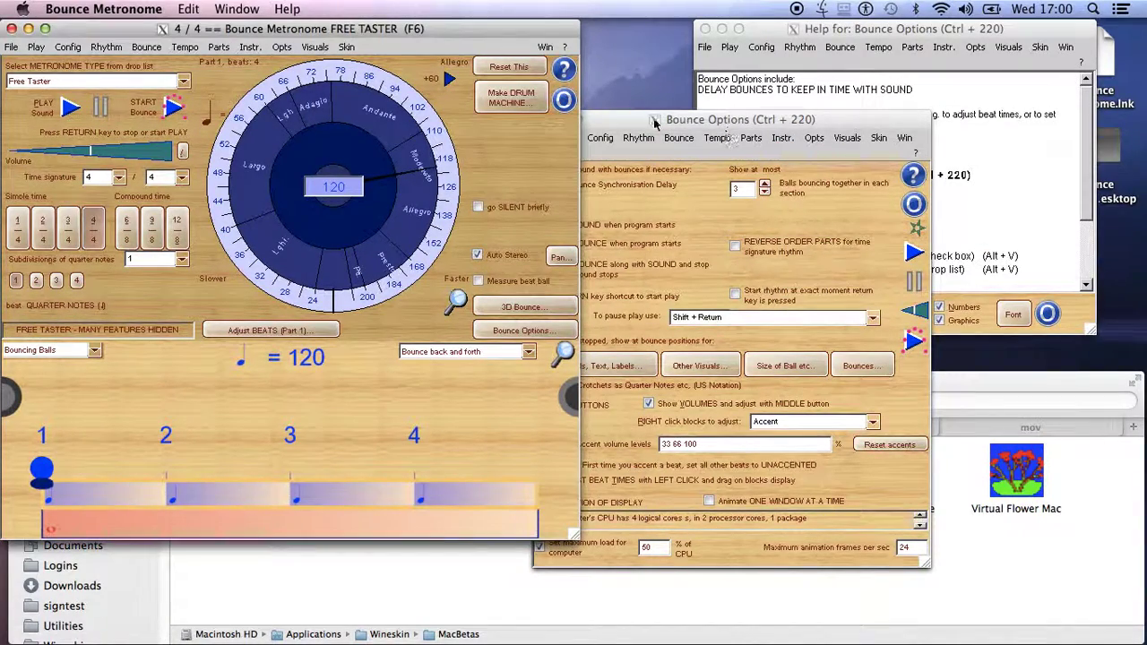
click(619, 124)
drag(619, 124, 690, 98)
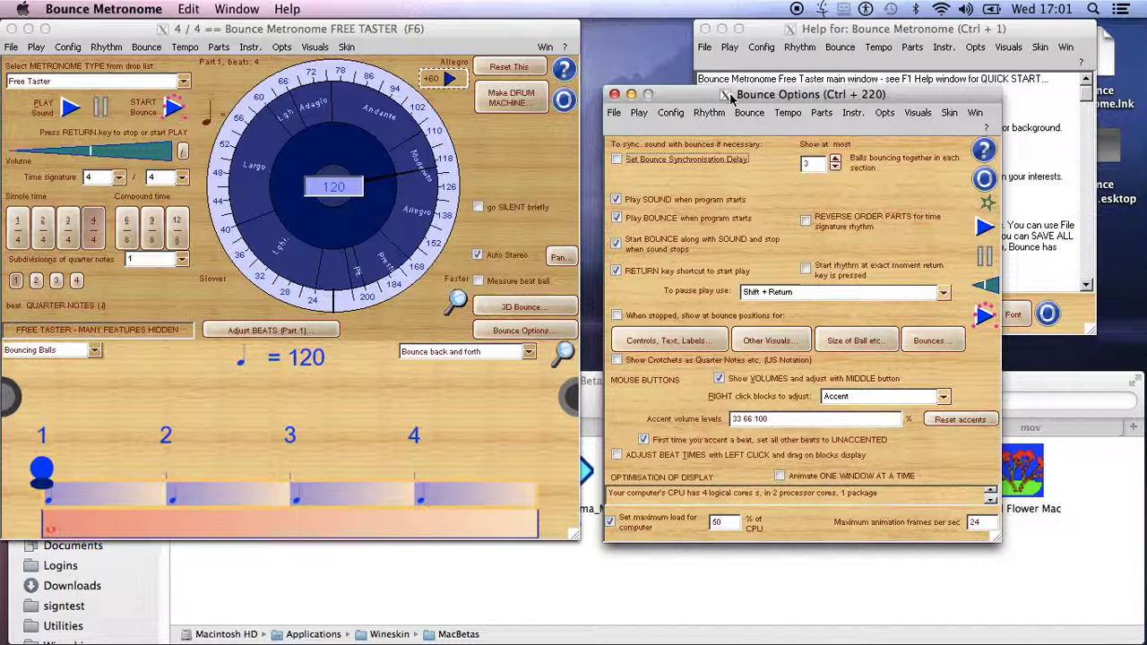
Step: Save the rhythm with Save As Project under the name 'New' in My Documents
click(12, 52)
click(12, 49)
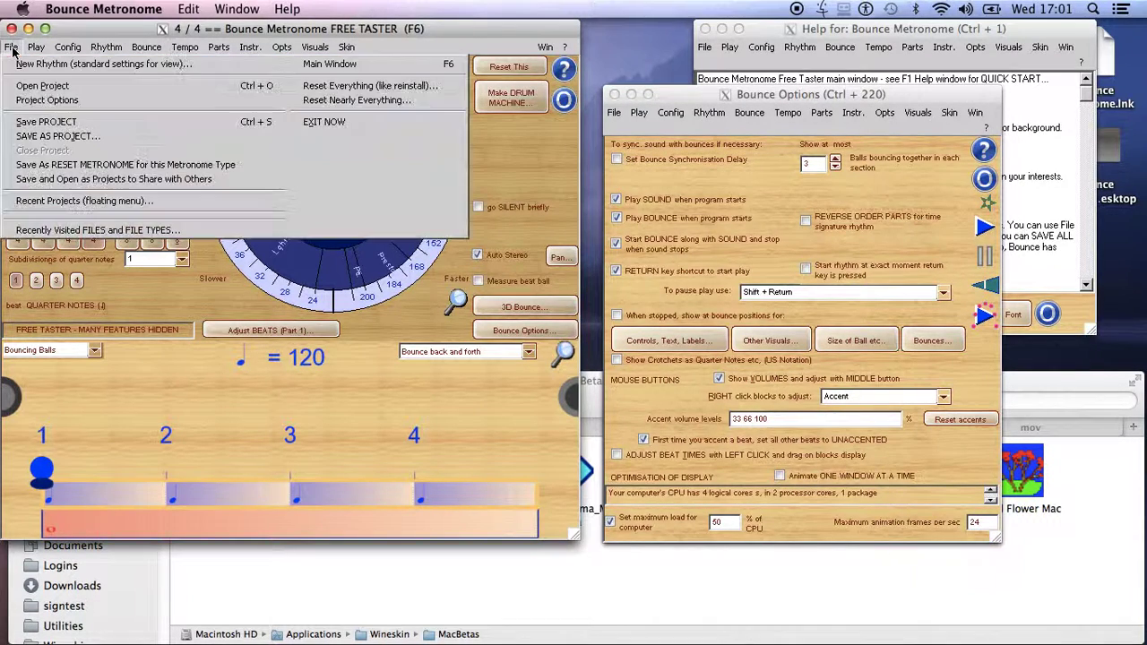
click(67, 137)
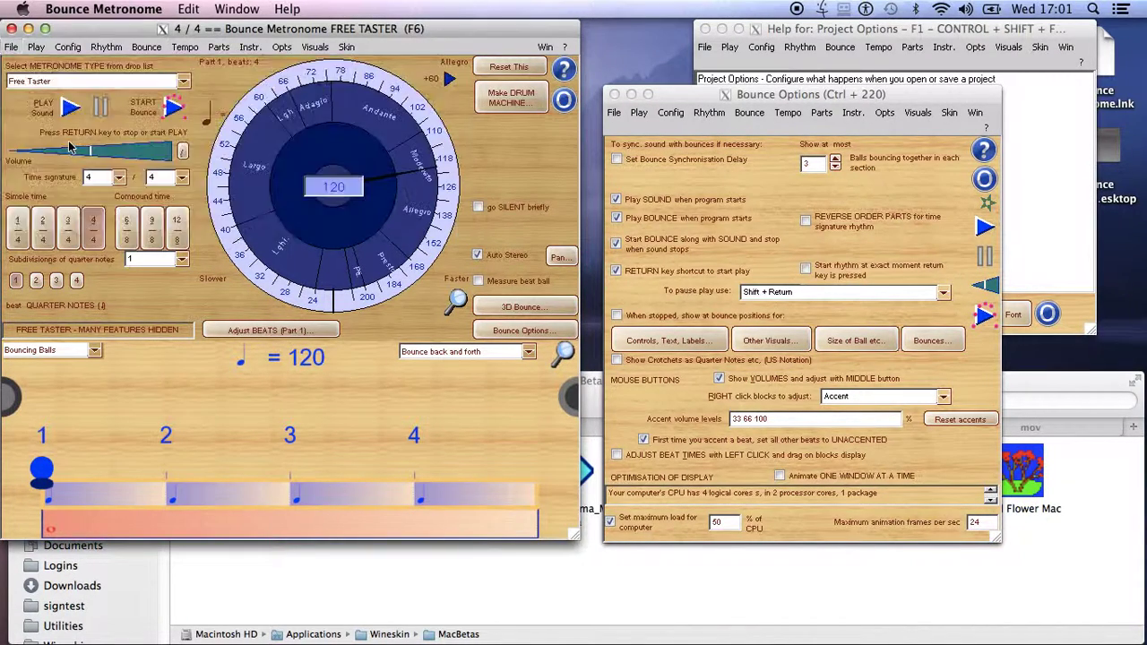
drag(215, 50, 309, 72)
click(315, 94)
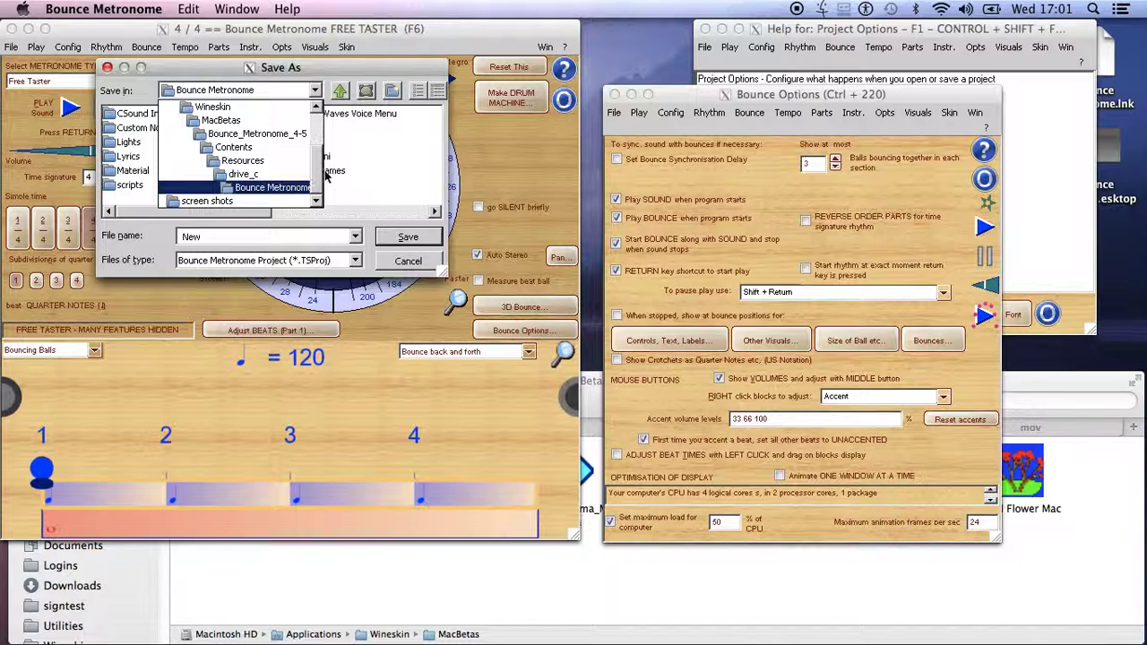
drag(318, 167, 319, 120)
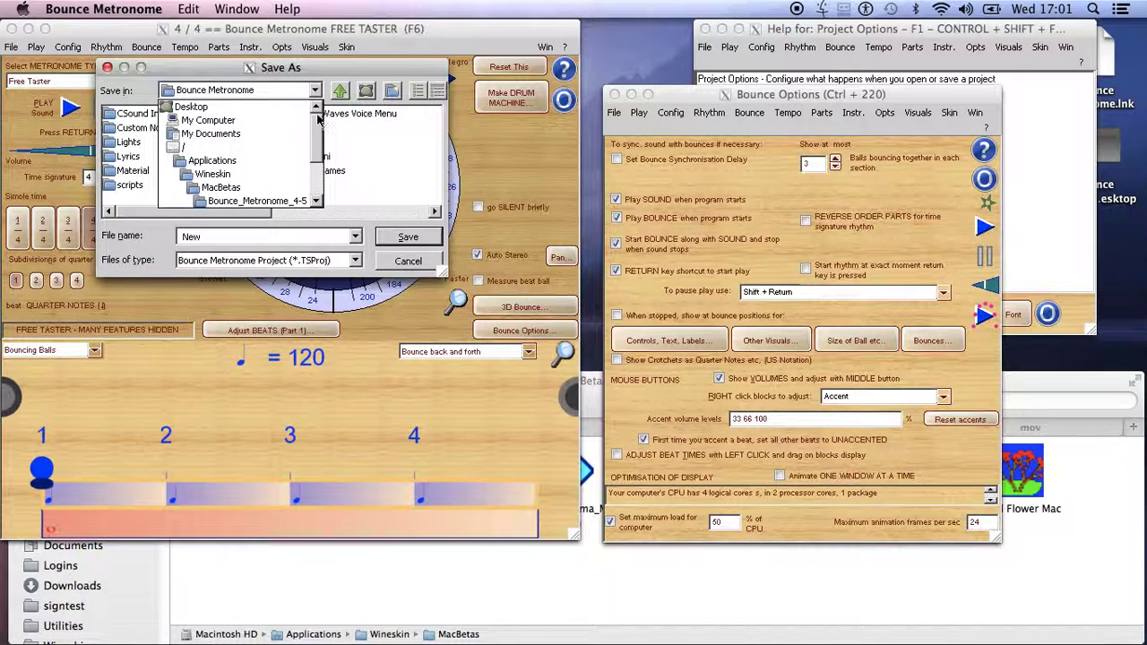
click(205, 134)
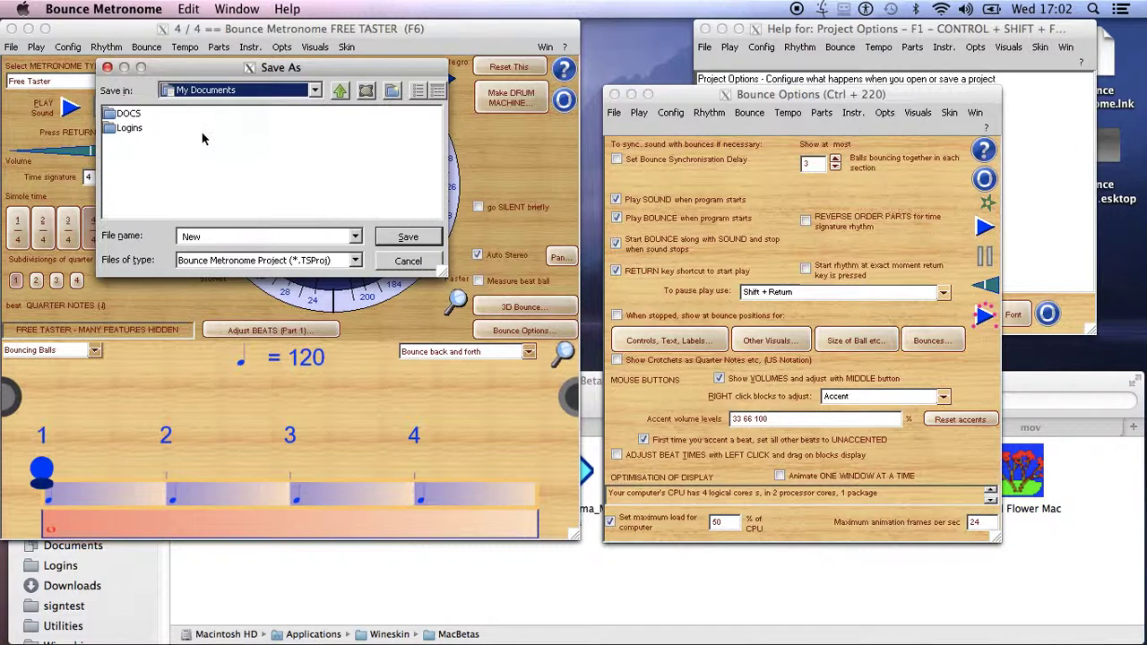
click(406, 238)
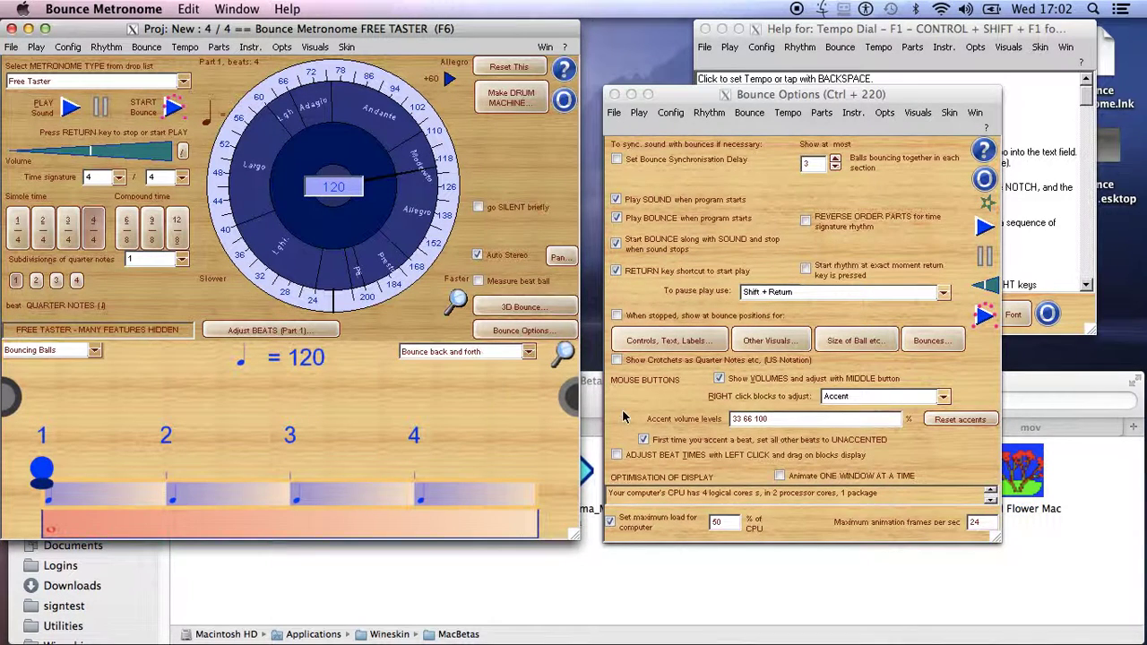
Step: Check that New.tsproj is in Finder's Documents folder, then go back to Bounce Metronome
click(1085, 384)
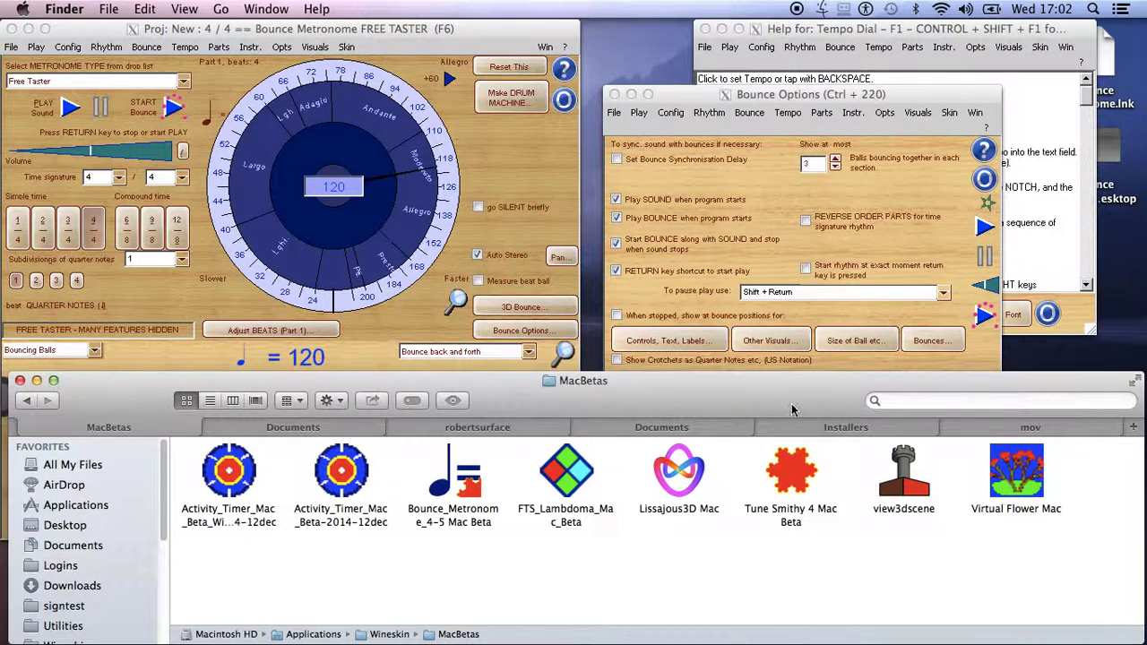
click(298, 430)
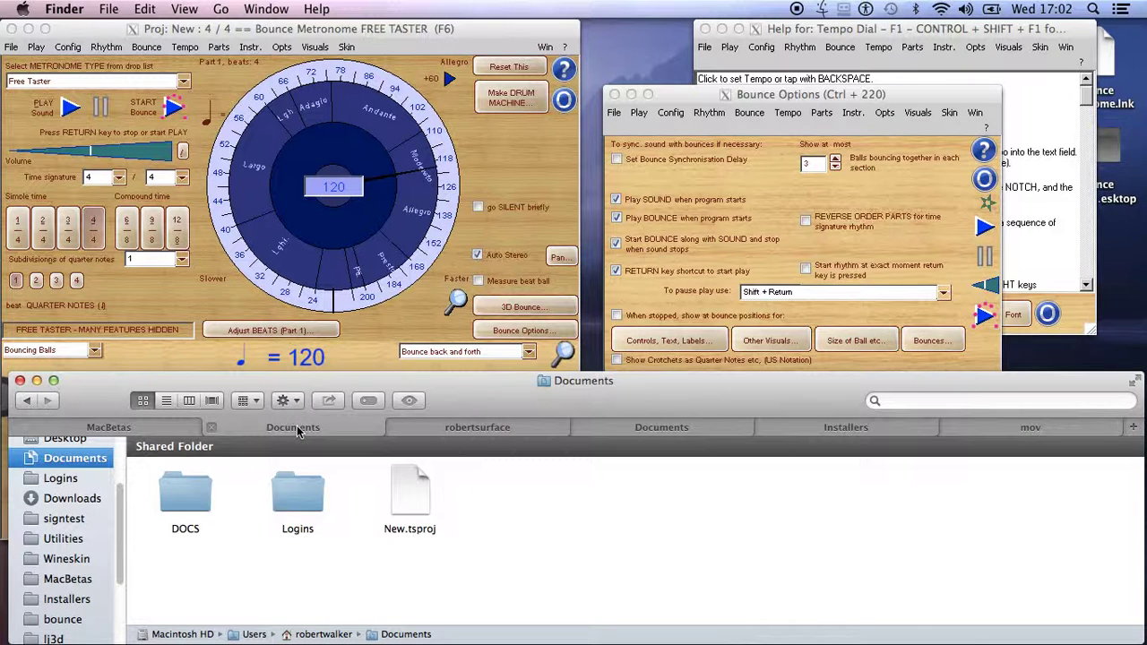
click(414, 513)
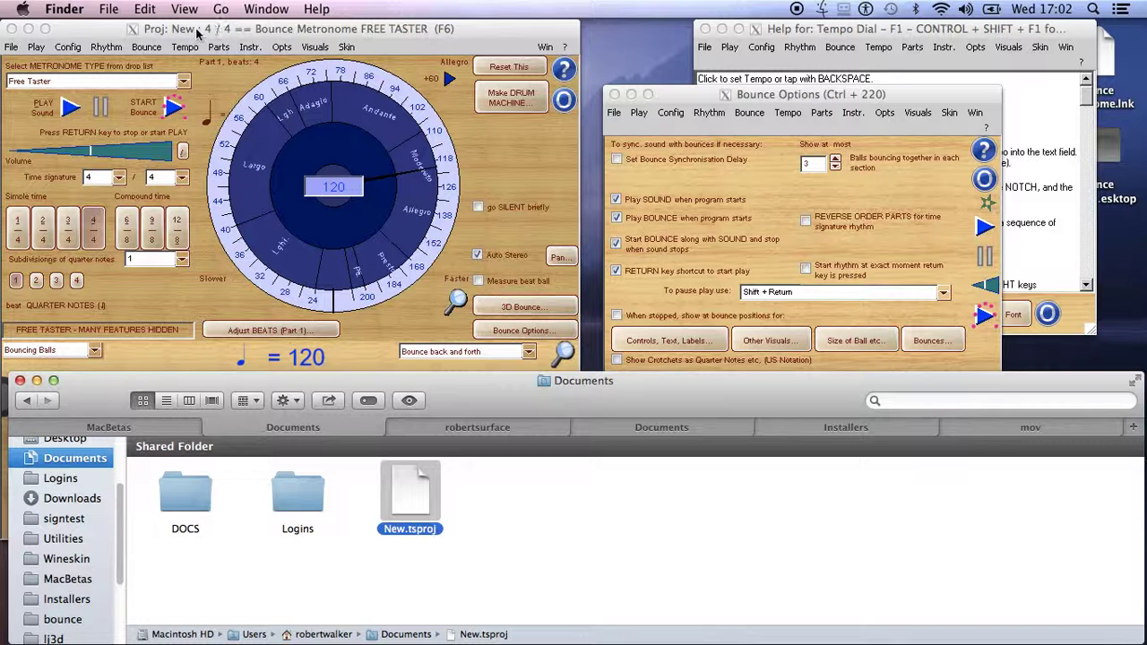
click(92, 32)
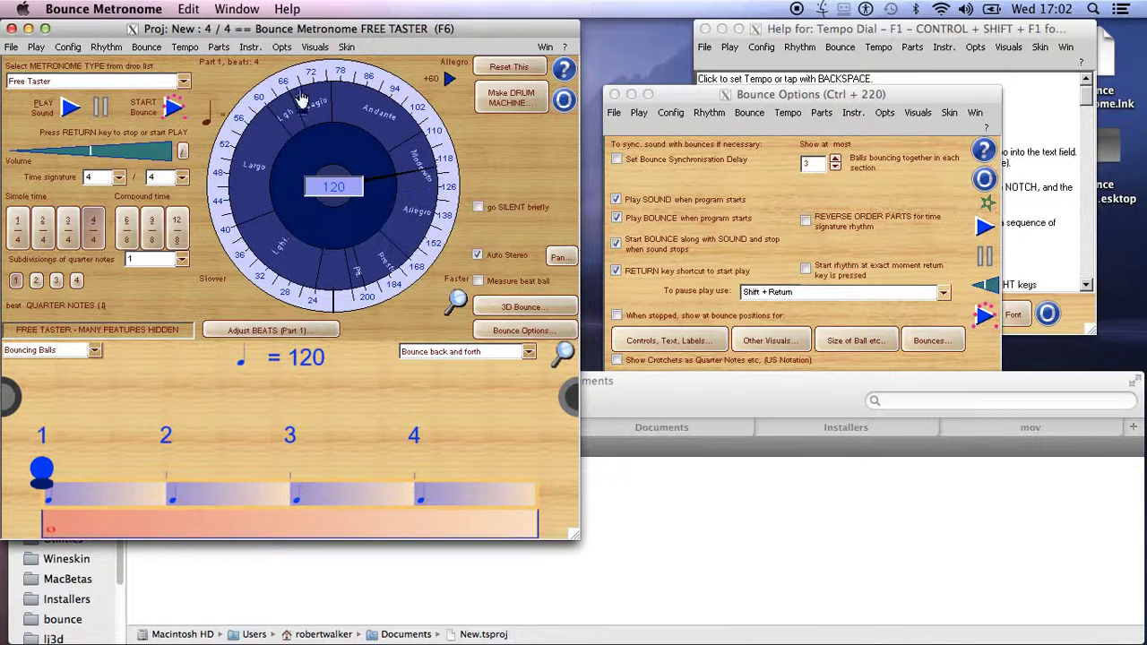
Step: Apply the Shades of Blue skin and open the Make Drum Machine setup (4 parts, 4 measures)
click(546, 47)
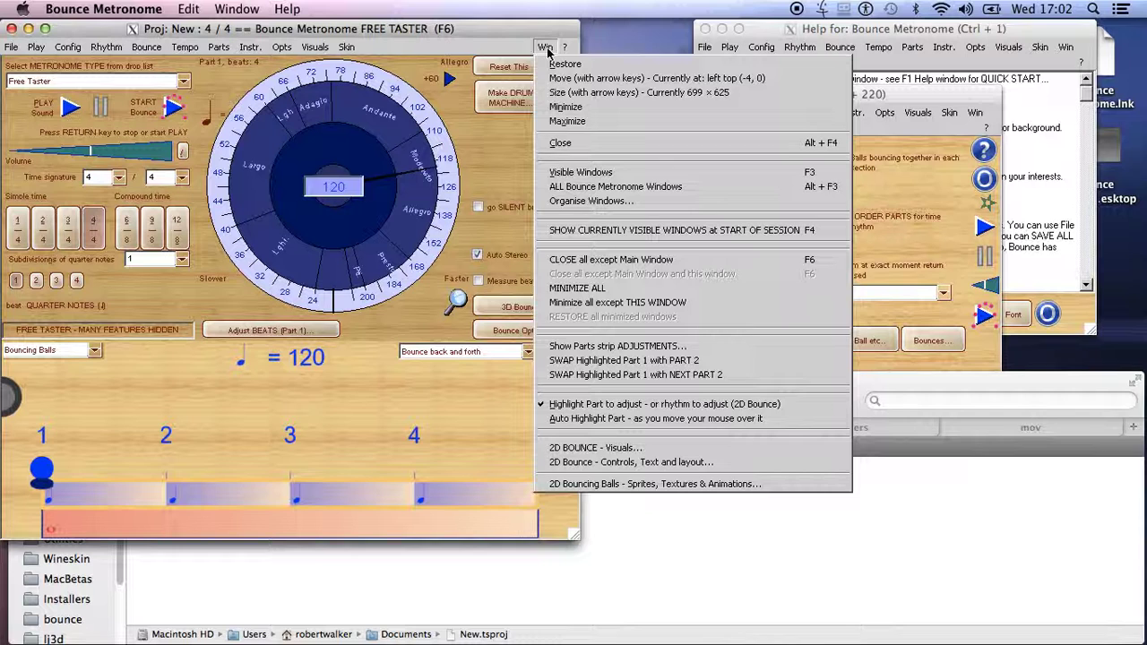
mouse_move(346, 50)
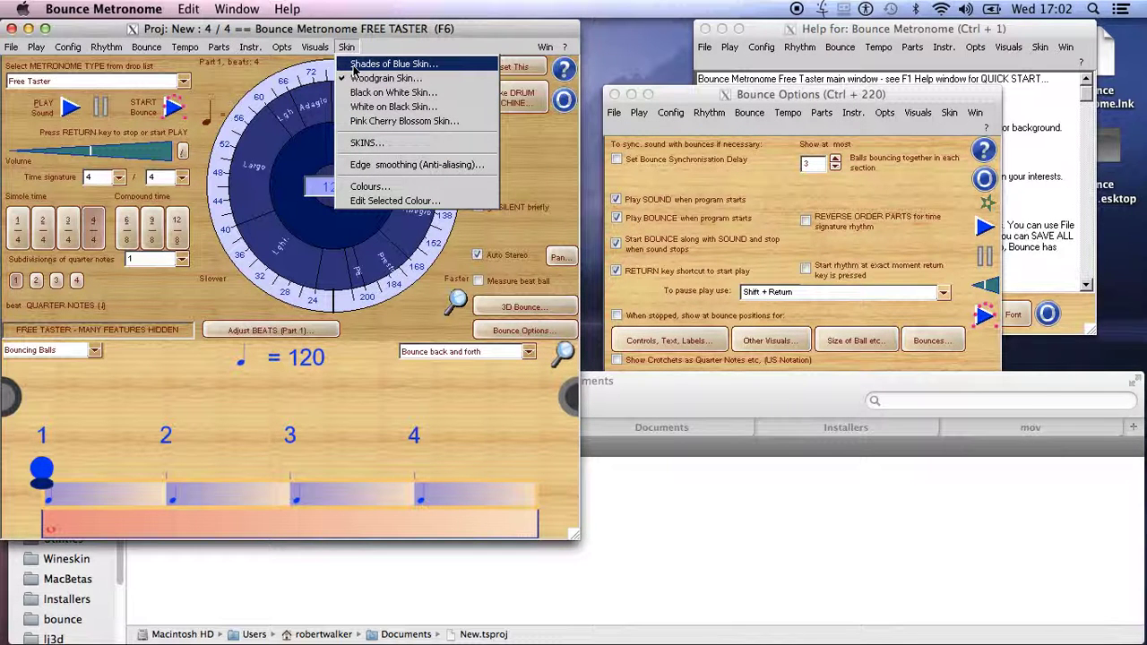
click(386, 63)
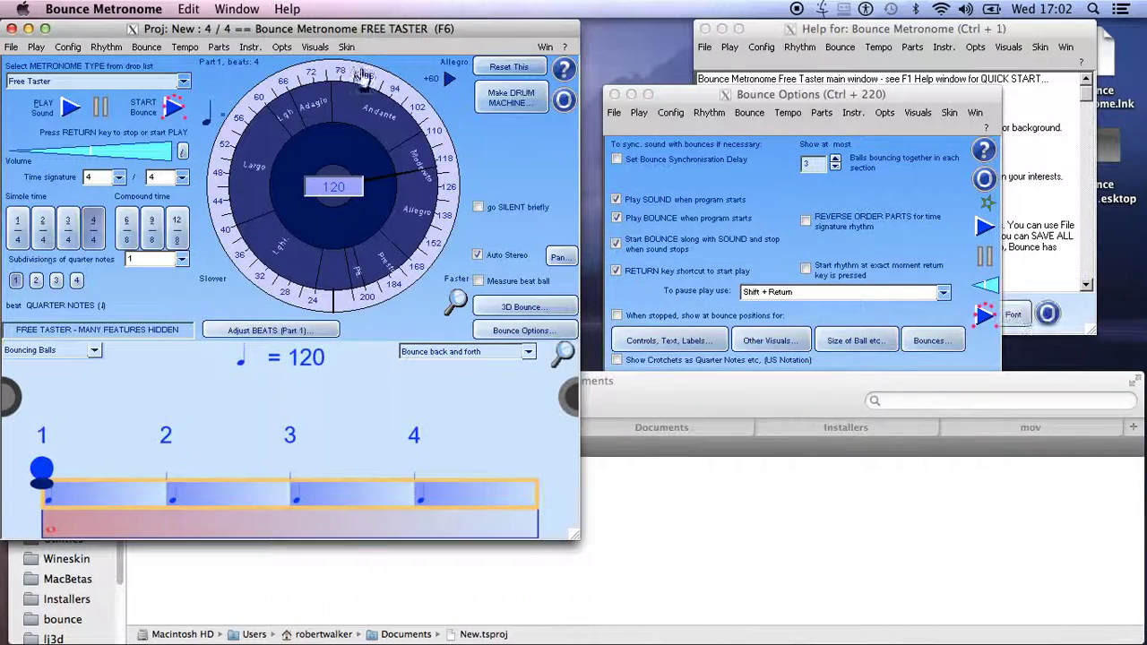
click(536, 107)
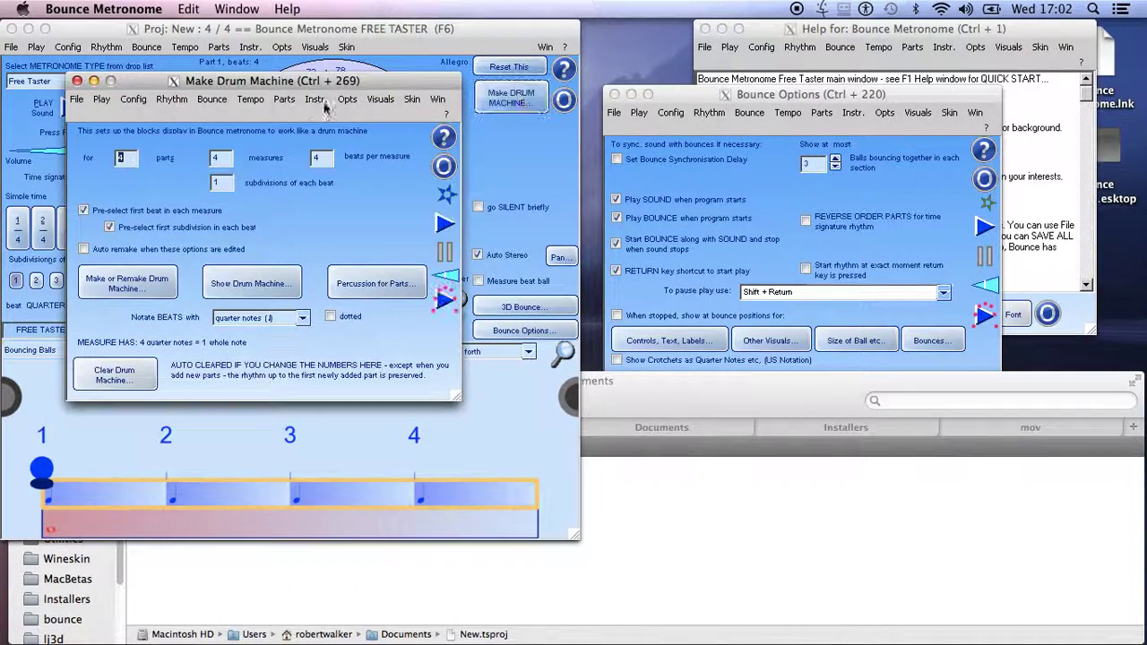
Step: Build the 4-part drum machine of 4 measures with 4 beats each
drag(266, 81, 805, 59)
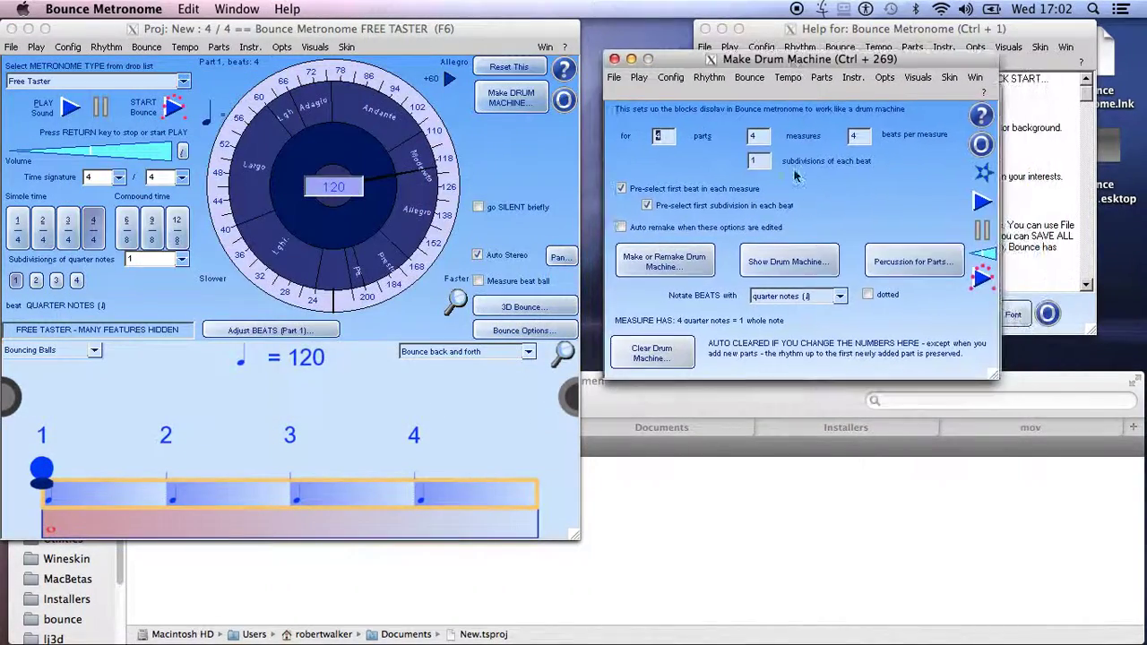
click(666, 270)
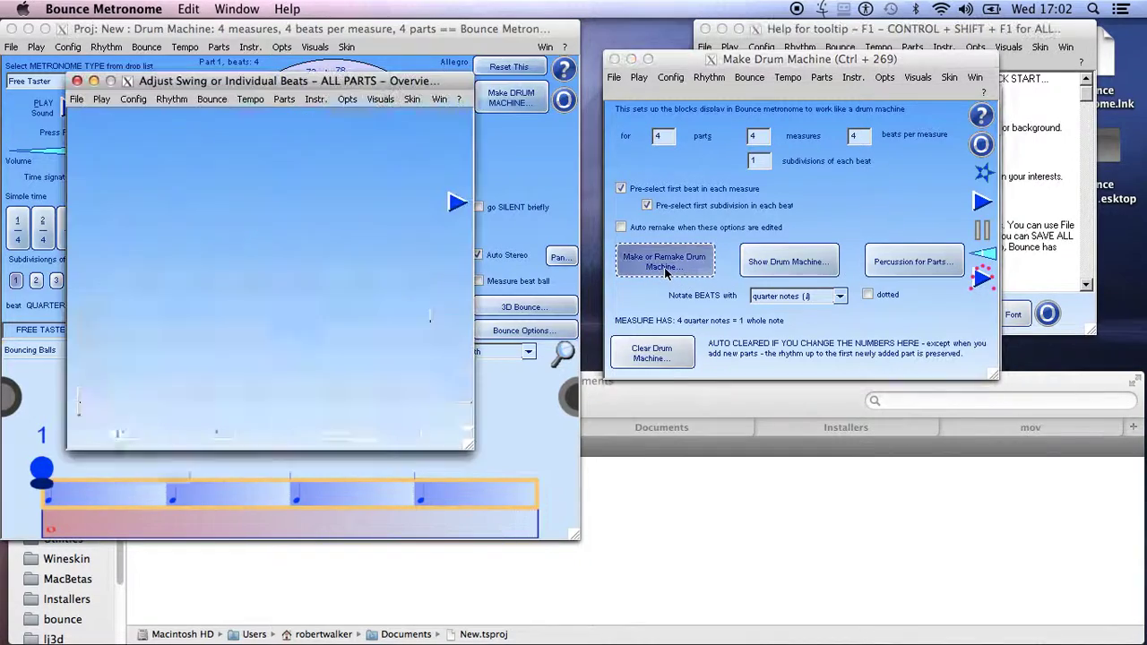
drag(345, 86, 843, 65)
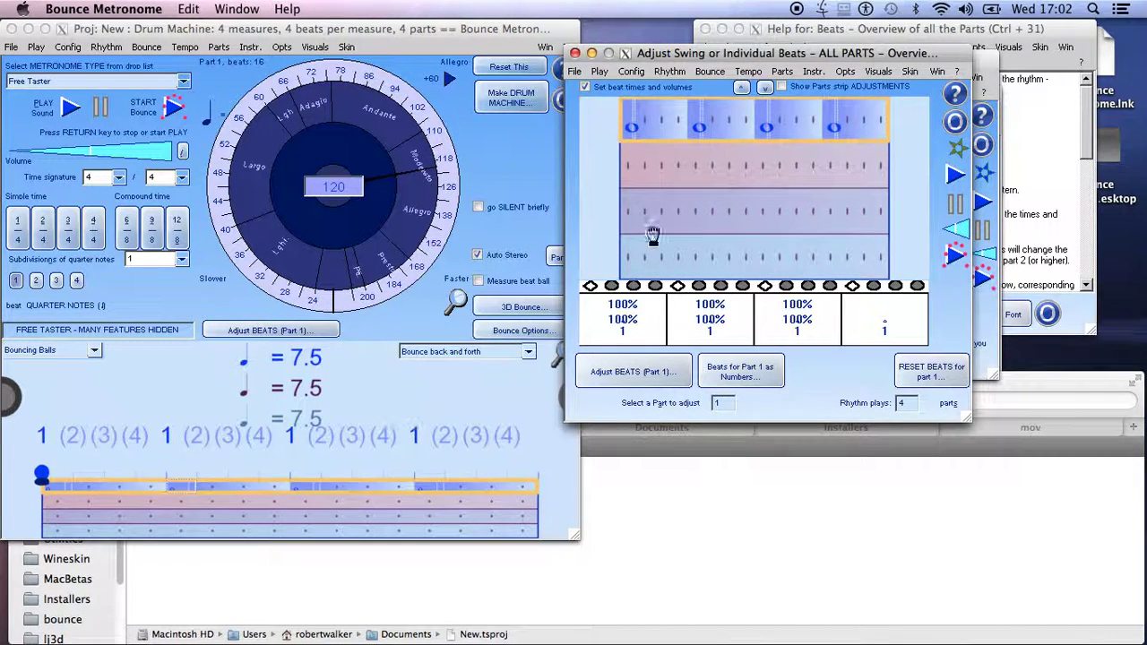
Step: Skip the third beat of part 1 in the Adjust Swing or Individual Beats window
mouse_move(719, 175)
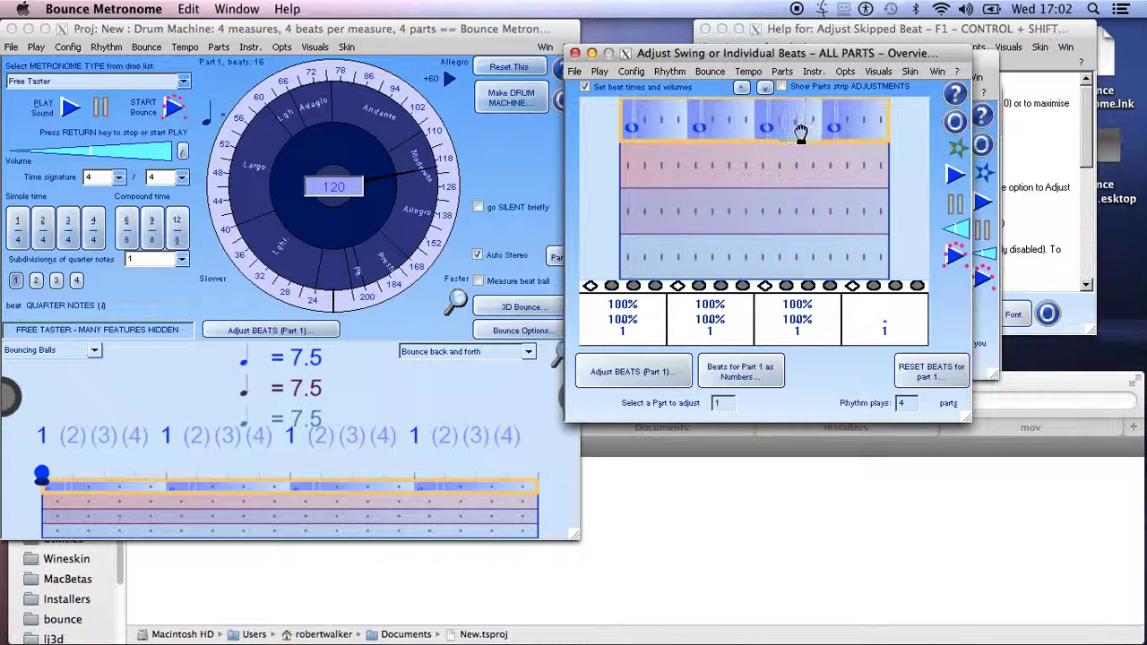
click(785, 150)
drag(704, 57, 693, 320)
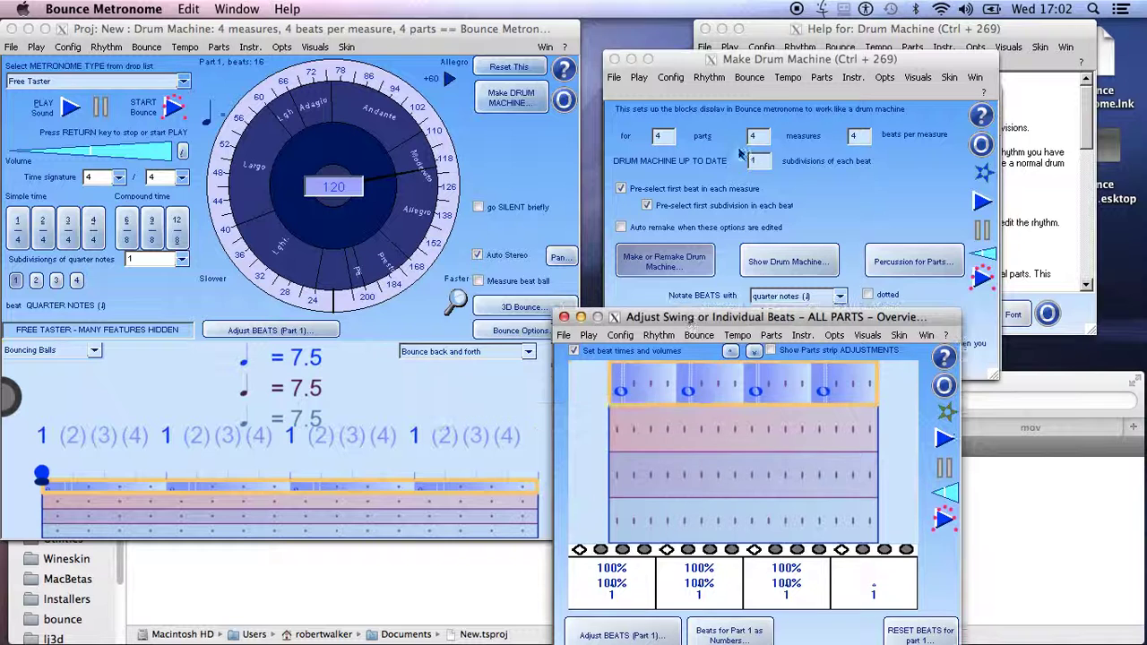
click(665, 137)
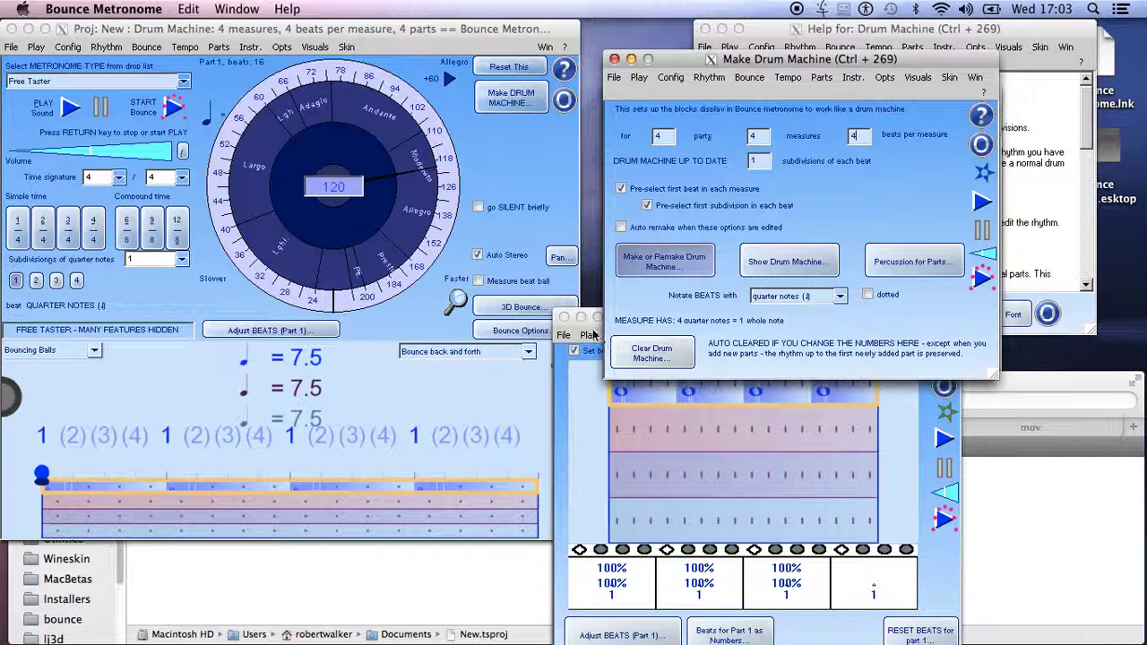
click(559, 411)
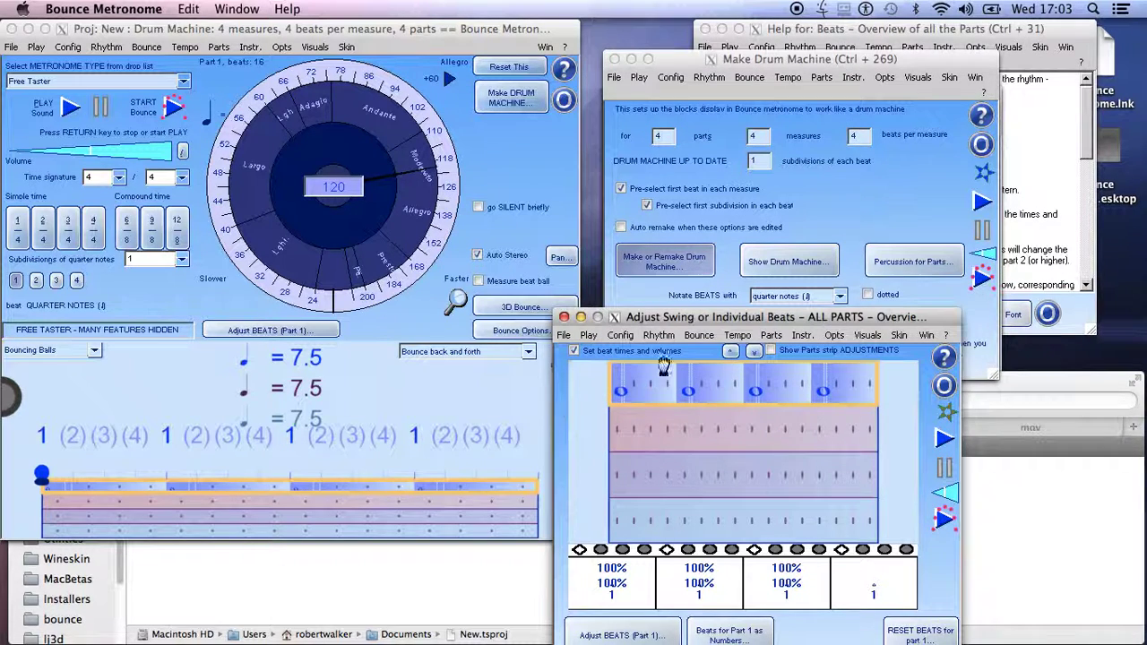
drag(708, 317, 668, 147)
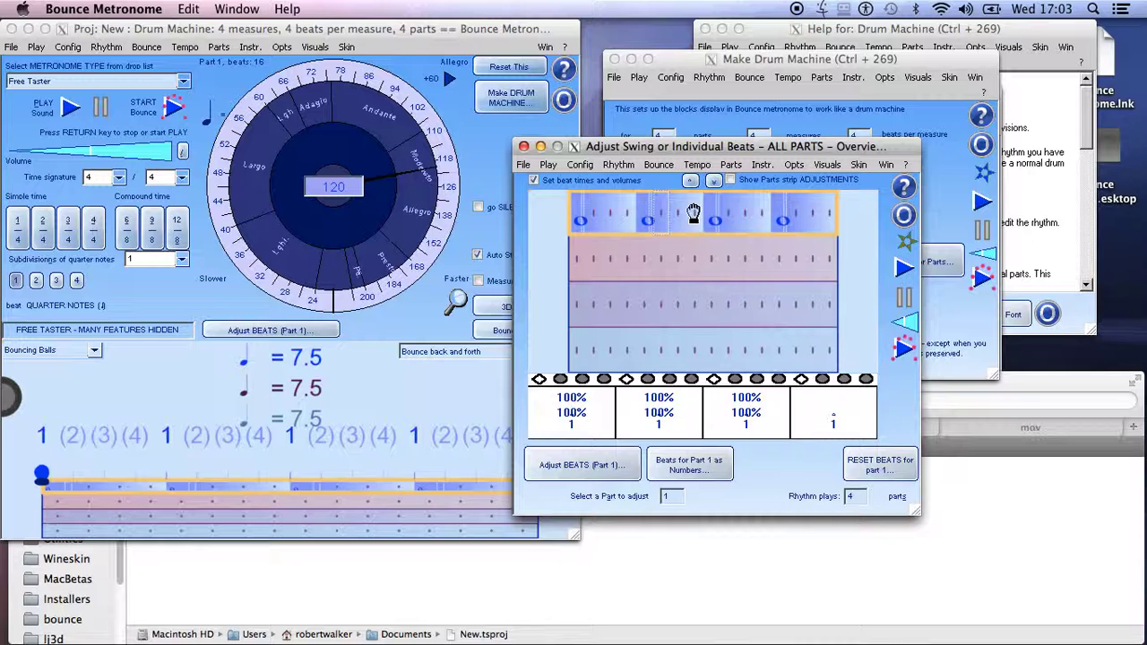
Step: Split beats in parts 2, 3 and 4 so each has its own drum pattern
click(591, 269)
click(616, 309)
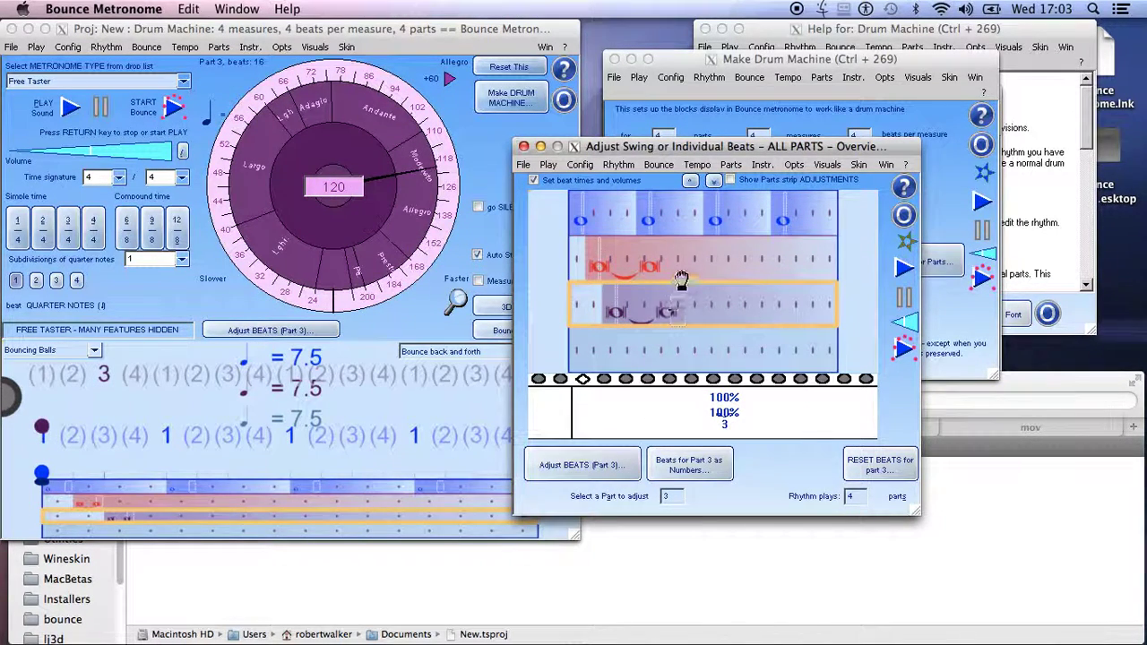
click(718, 266)
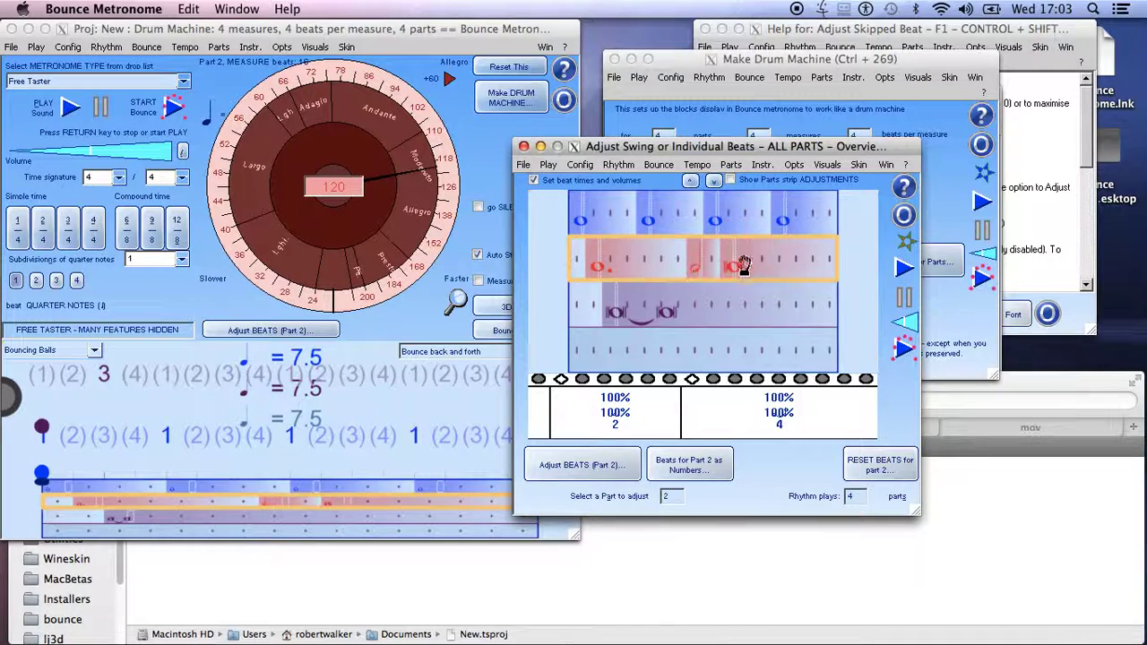
click(782, 266)
click(784, 309)
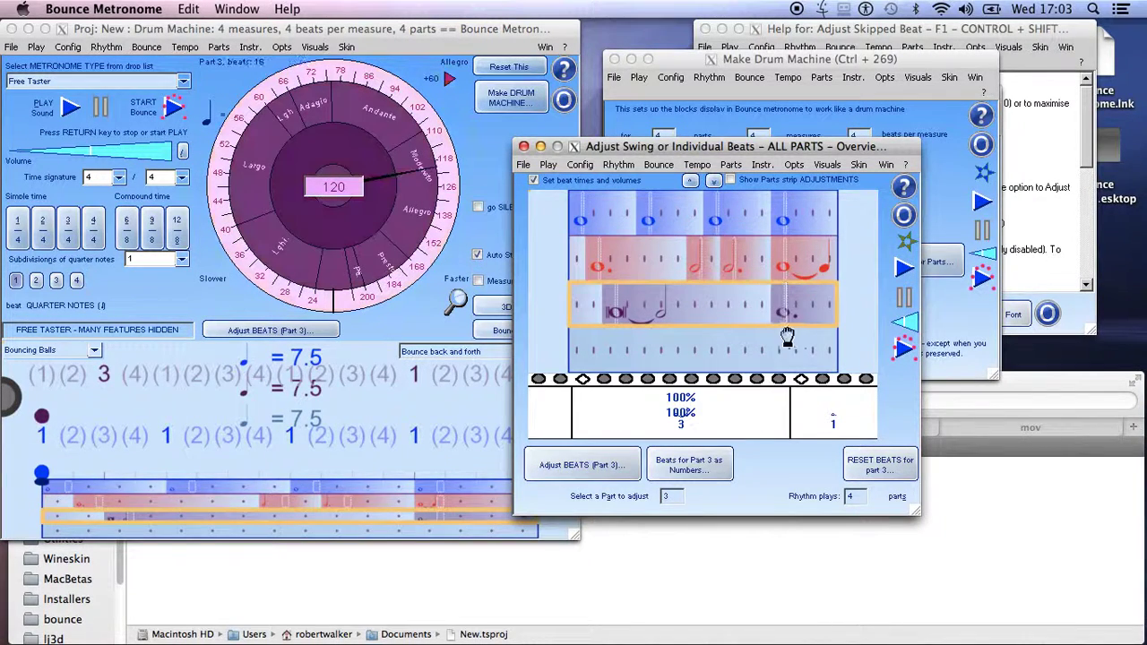
click(796, 309)
click(713, 313)
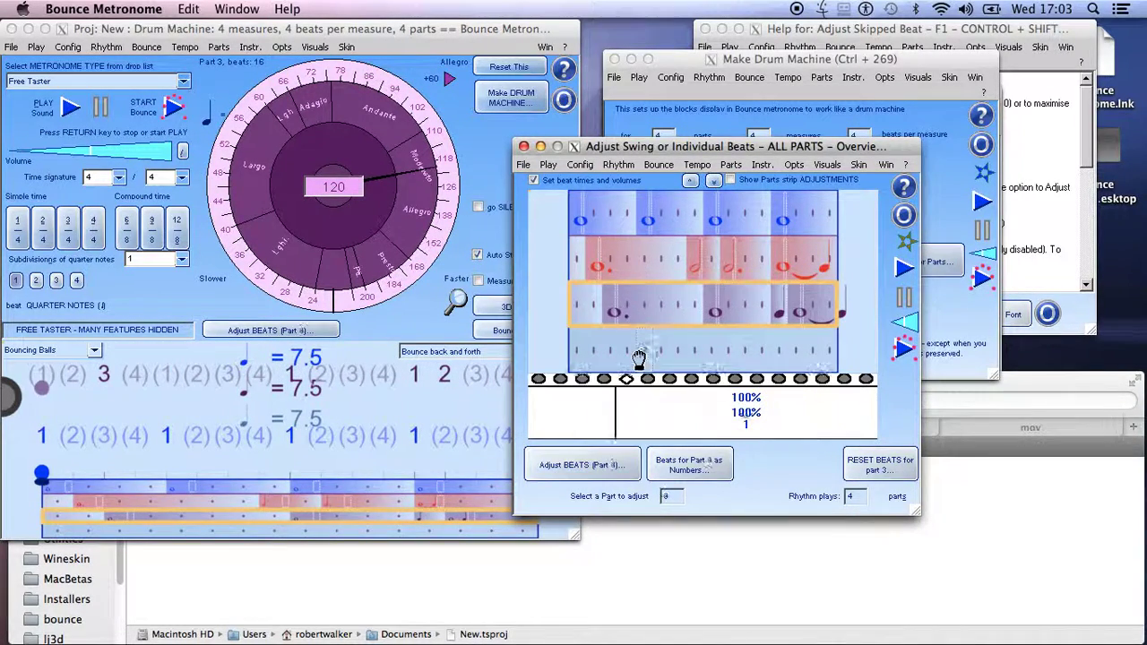
click(639, 359)
click(645, 359)
click(752, 359)
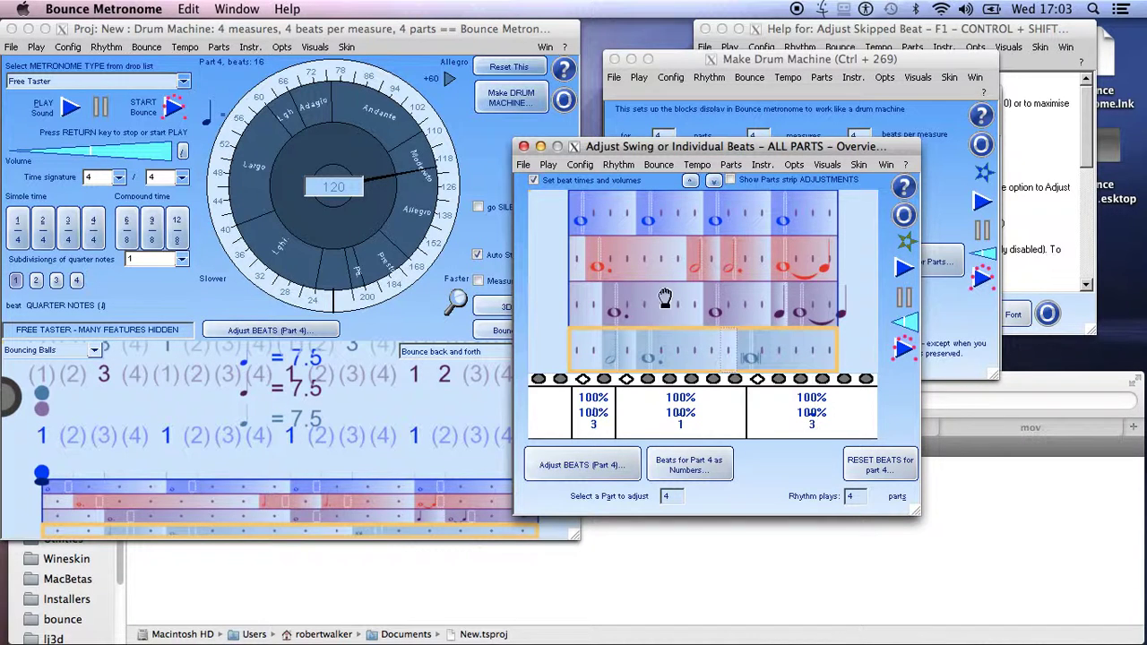
Step: Play the finished drum rhythm, then stop both the sound and the bouncing animation
click(72, 107)
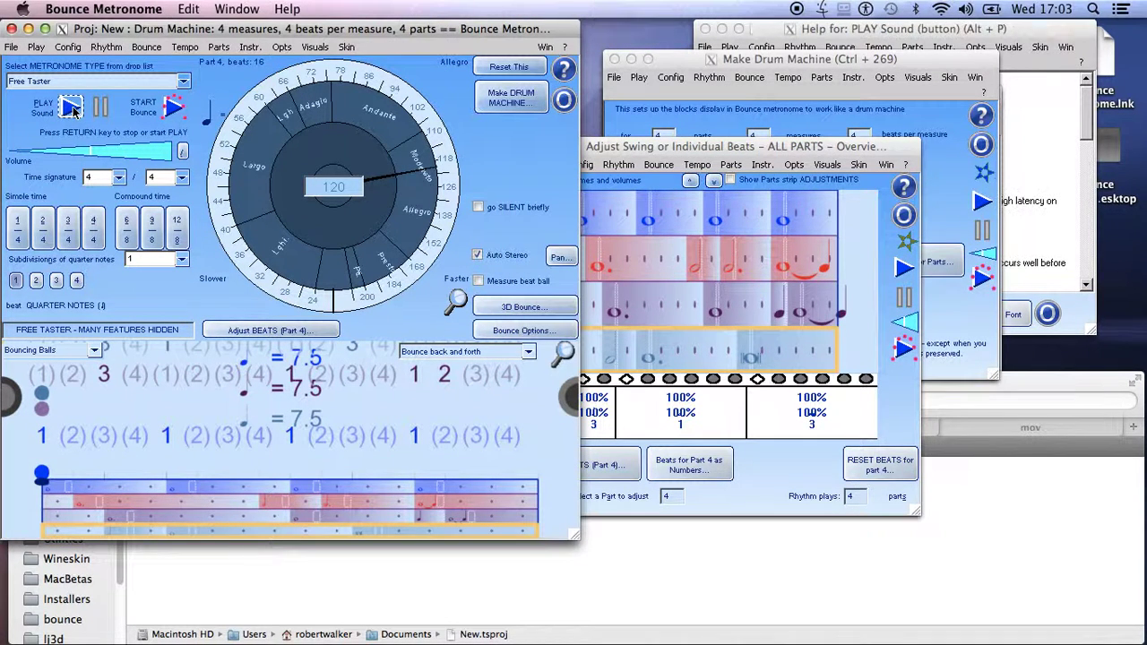
click(72, 107)
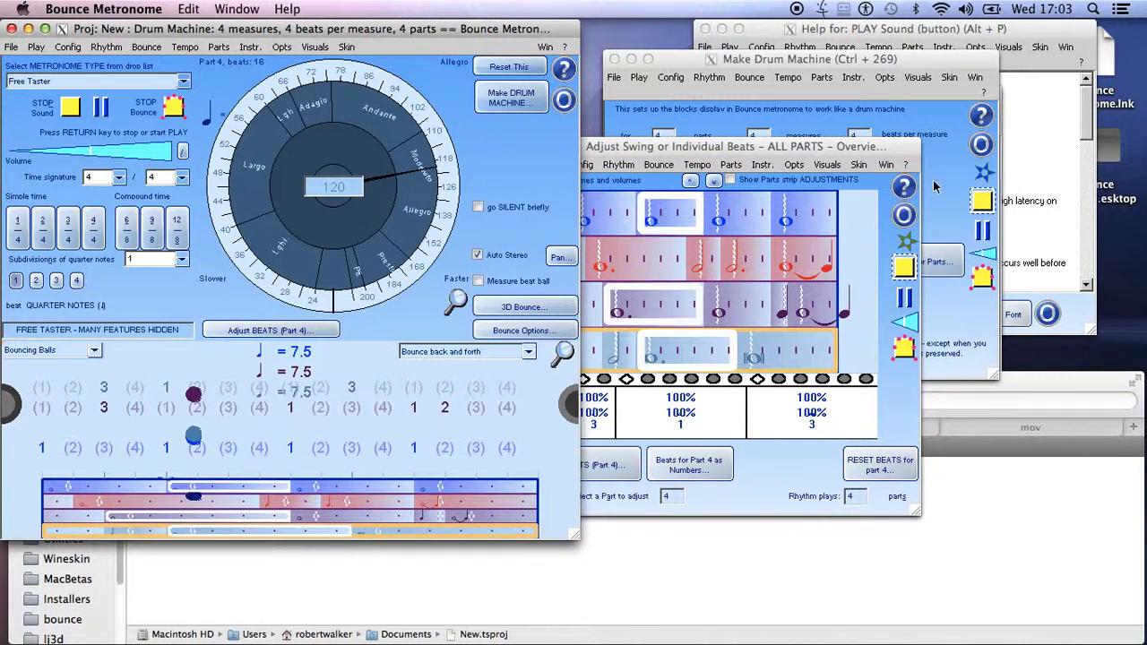
click(769, 157)
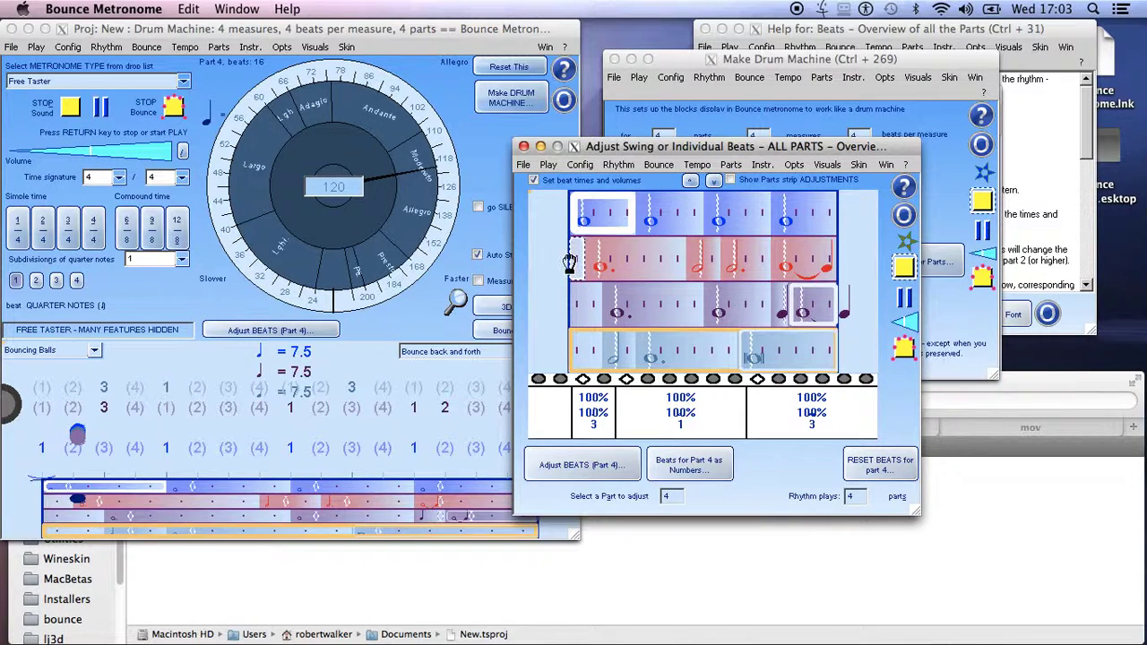
click(372, 408)
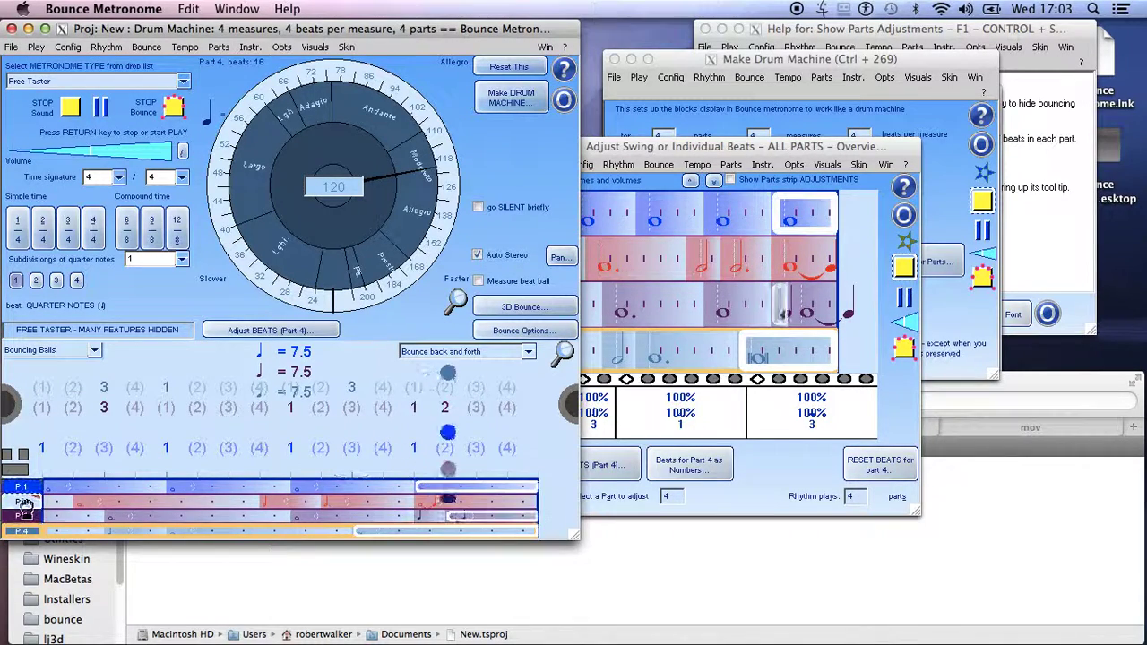
click(22, 502)
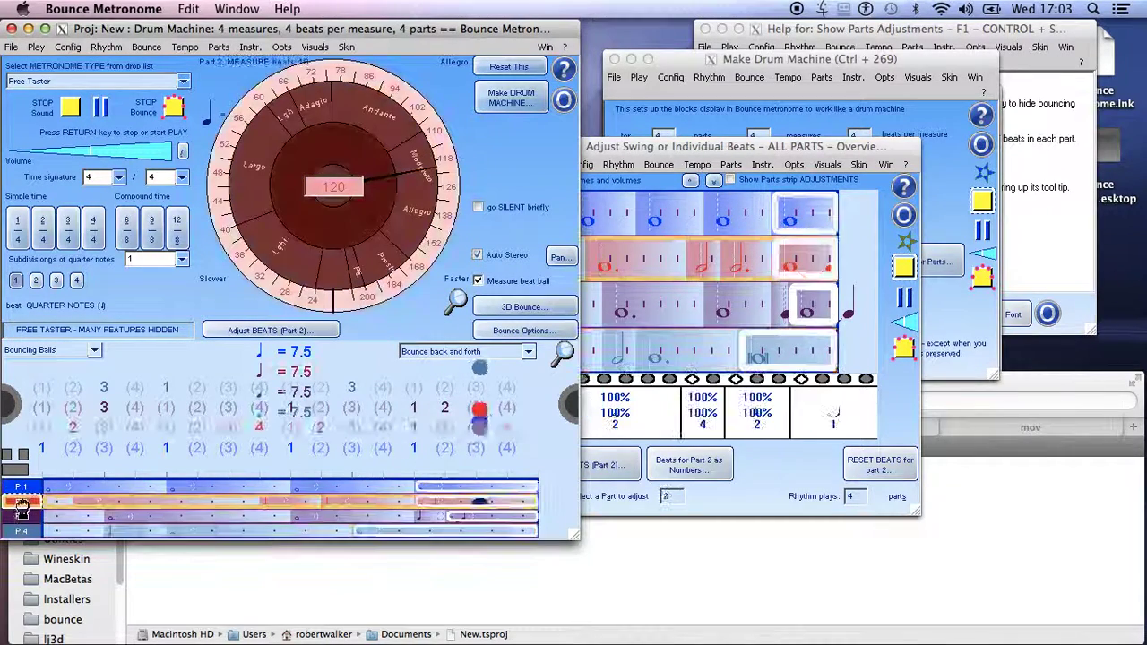
click(672, 149)
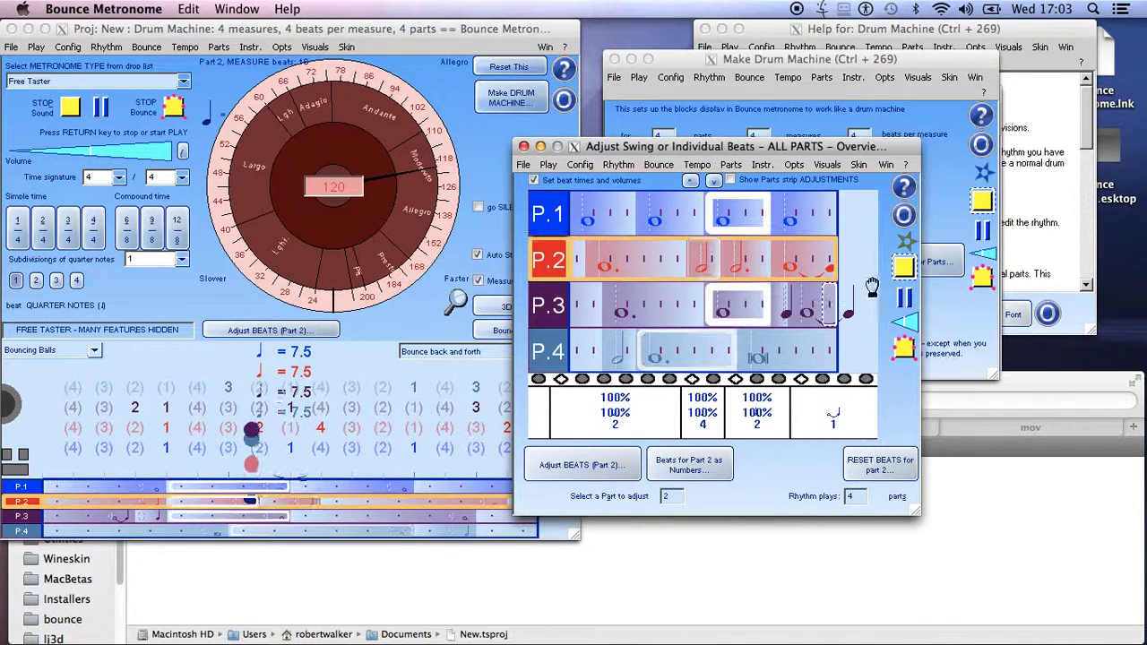
click(905, 270)
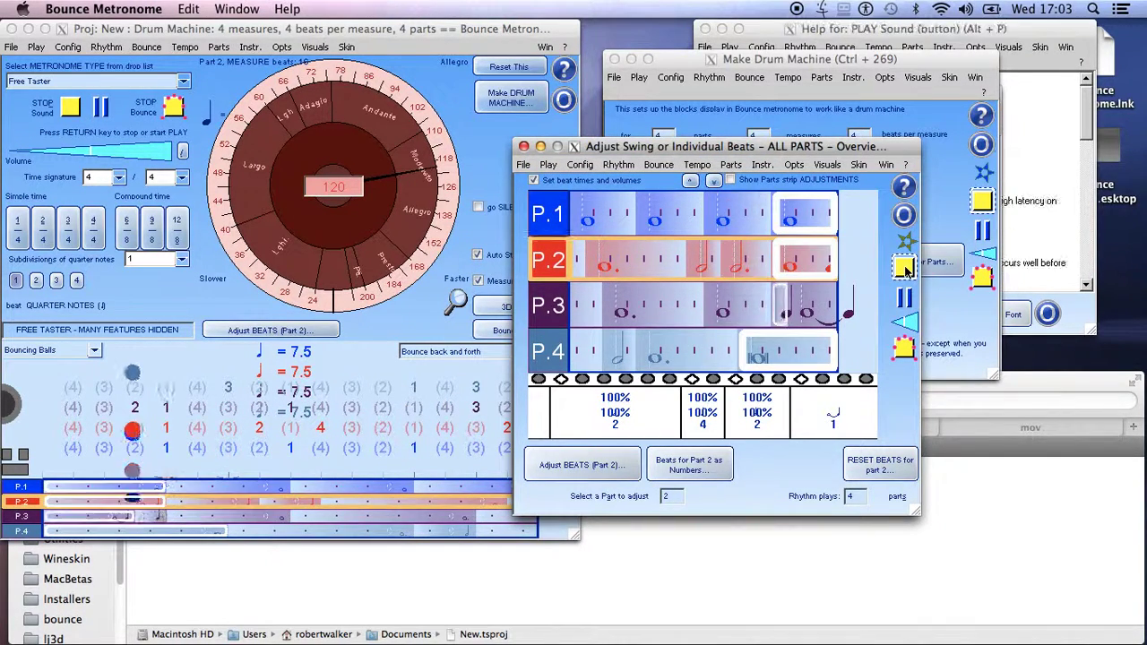
click(905, 271)
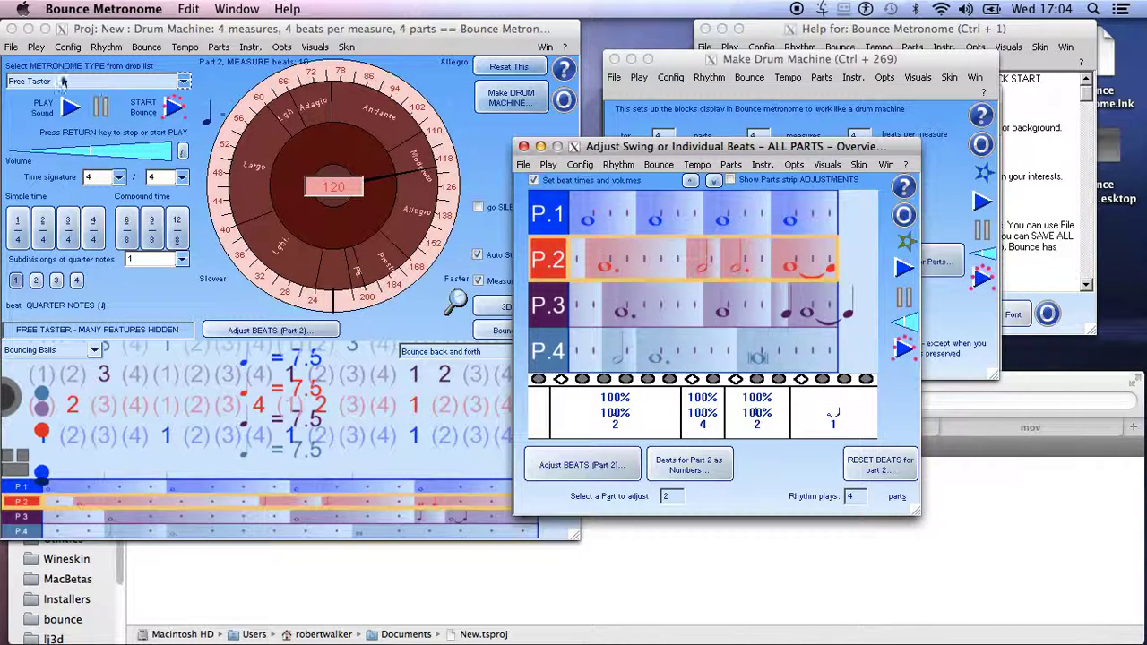
click(11, 52)
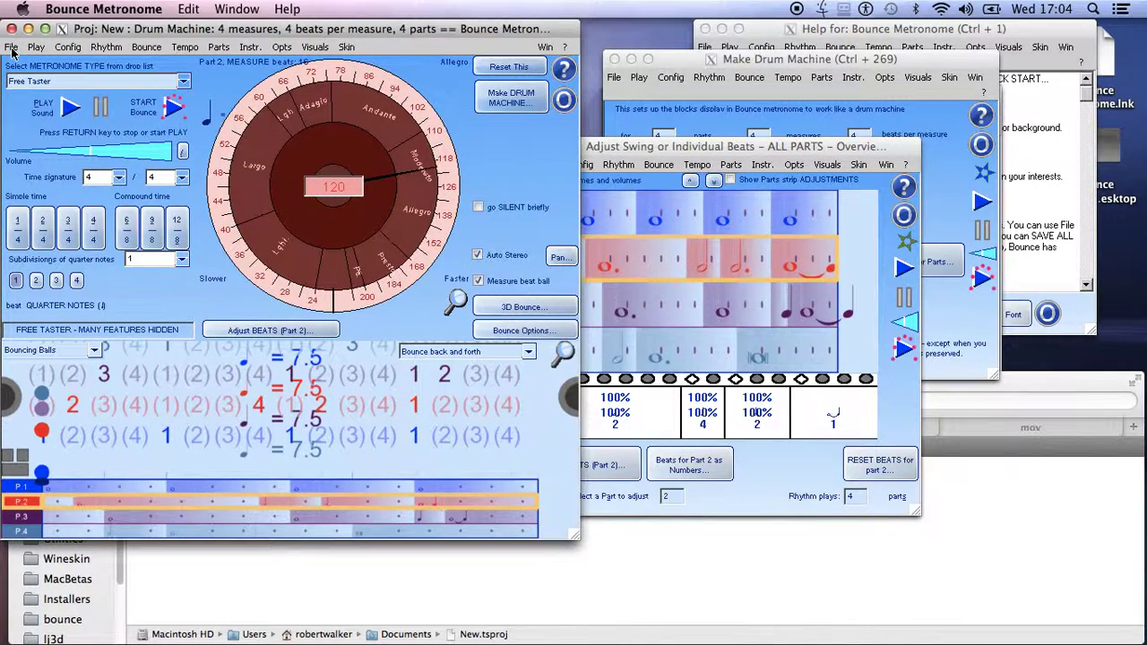
Step: Save the drum rhythm as project 'drum machine', then close that project
click(11, 48)
click(77, 141)
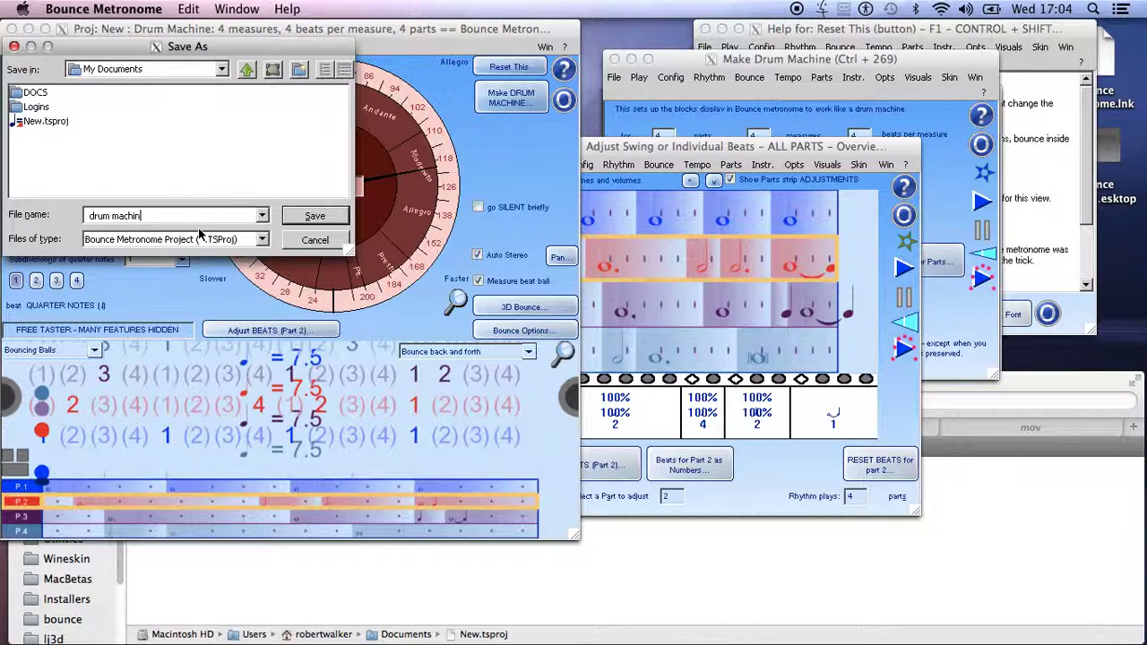
key(Return)
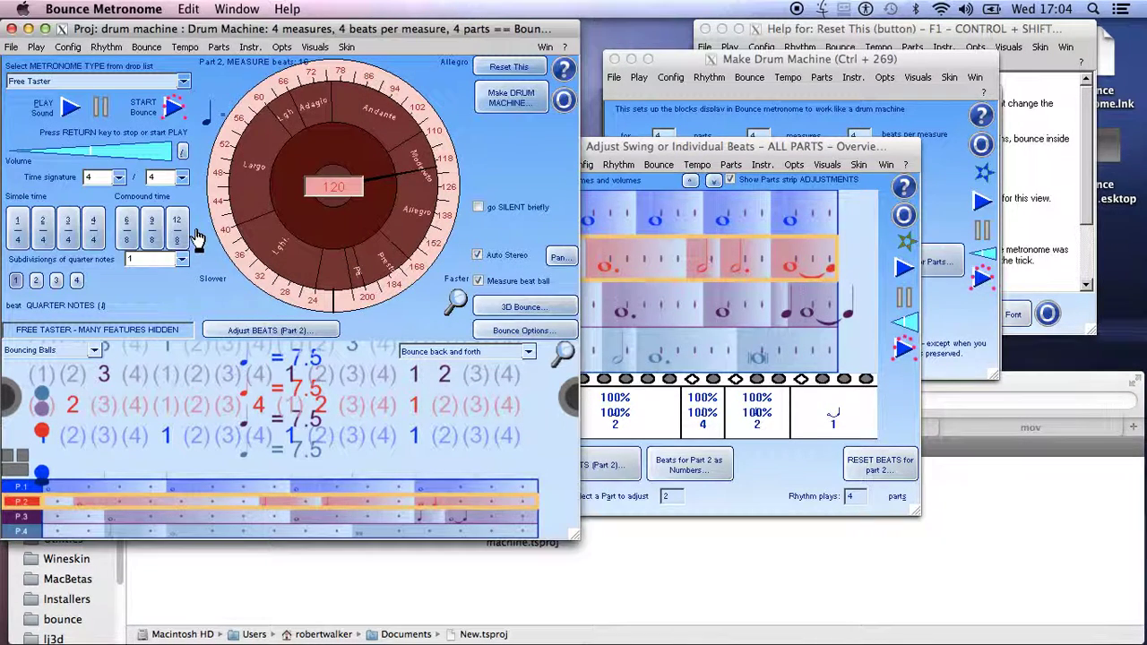
click(11, 47)
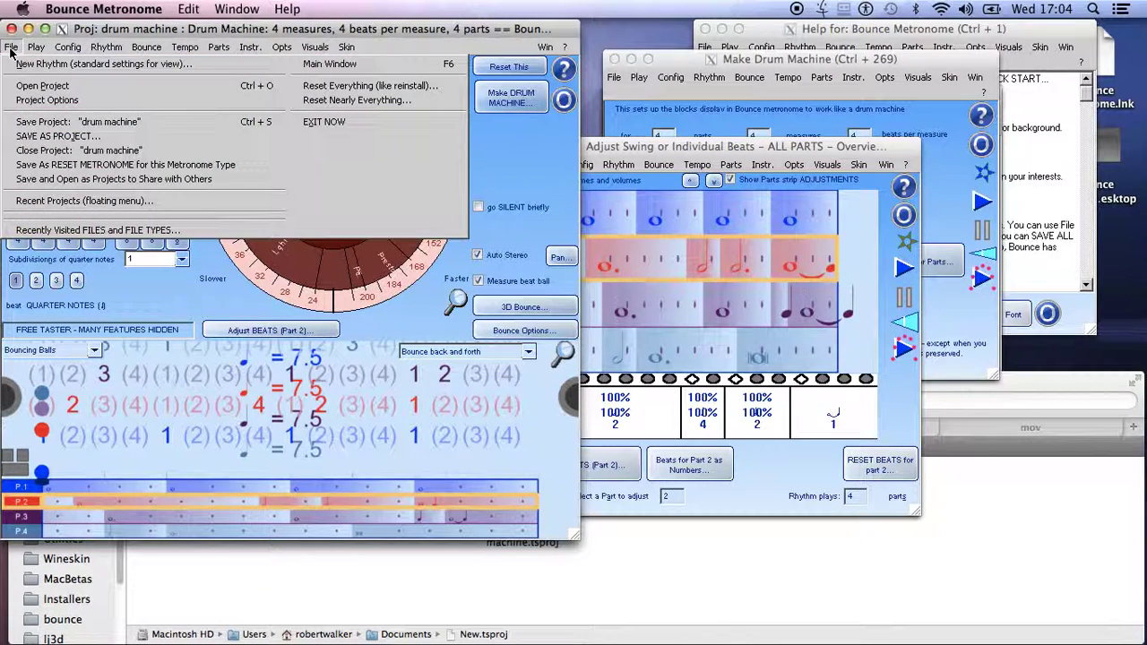
click(78, 153)
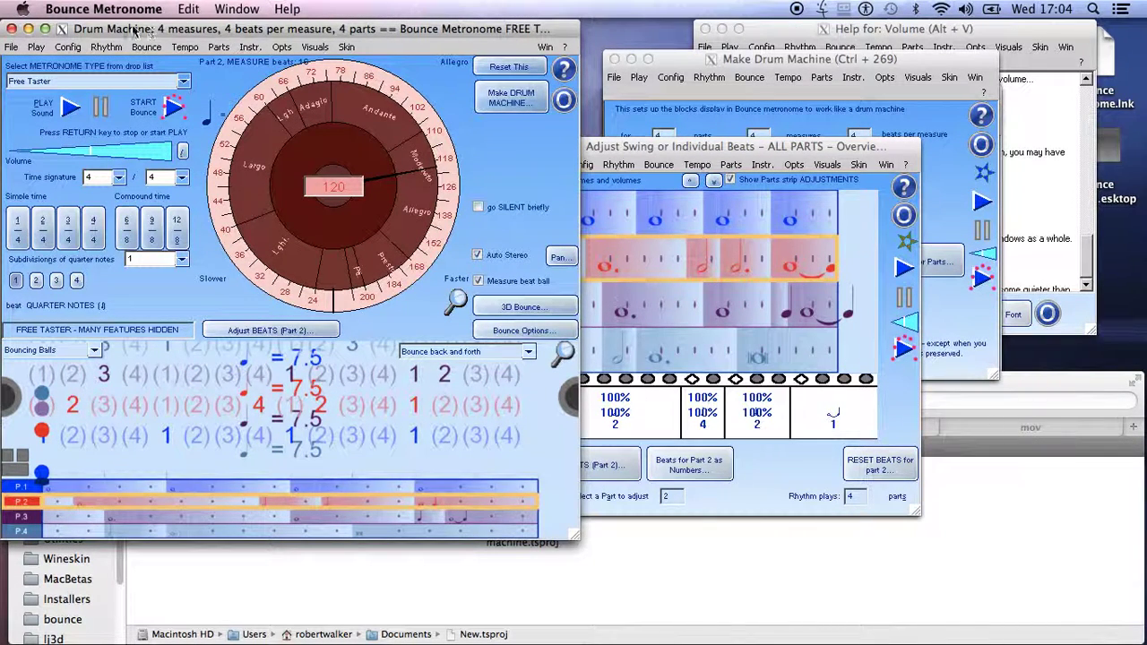
Step: Load New.tsproj, then drum machine.tsproj from Recent Projects, and open the Make Drum Machine setup
click(11, 47)
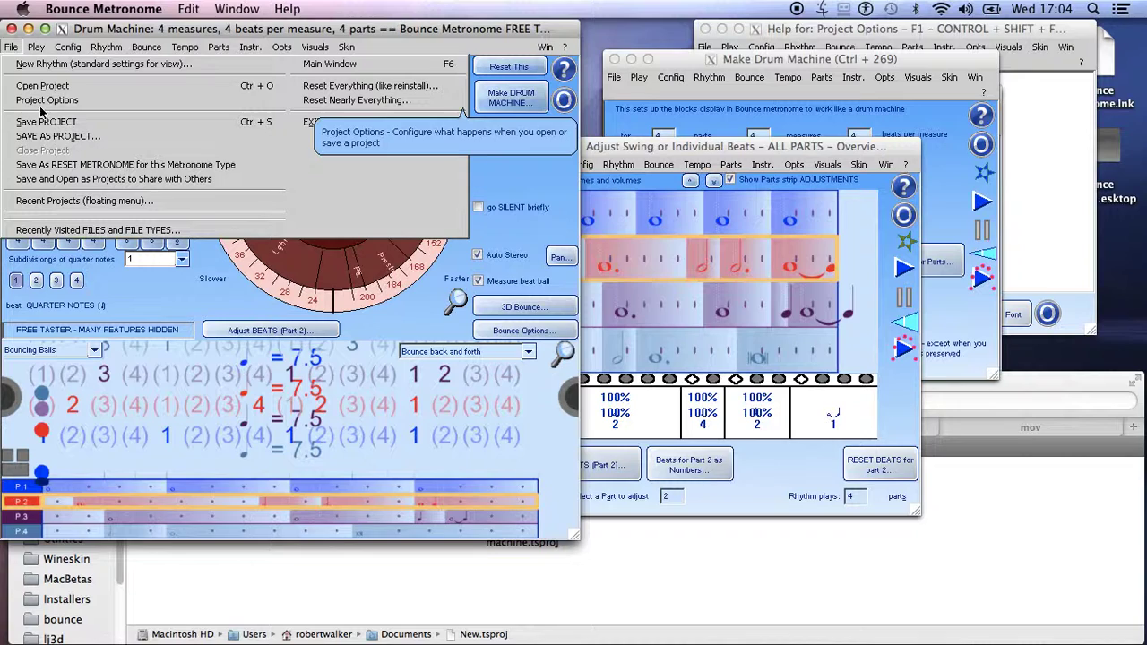
click(110, 203)
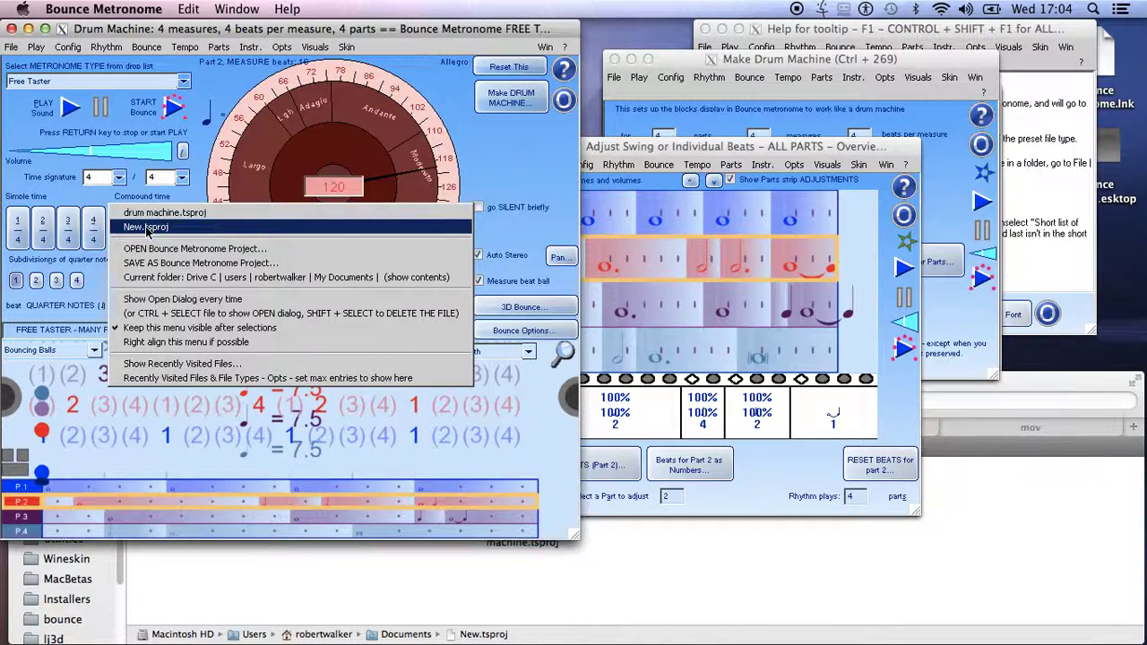
click(146, 228)
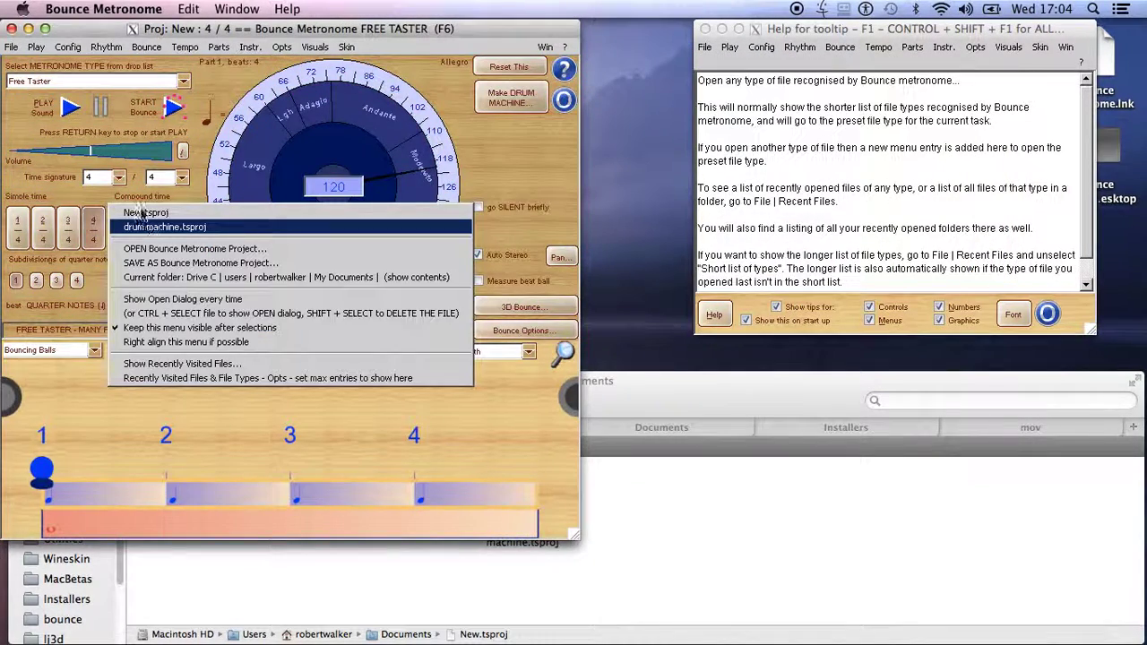
click(144, 227)
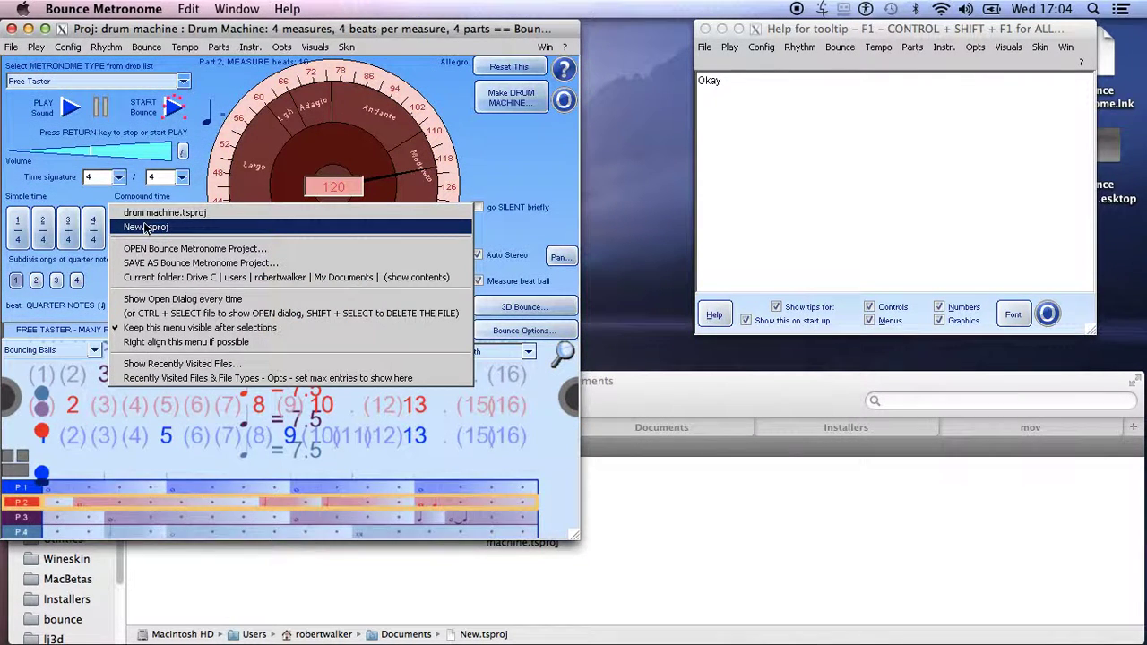
click(191, 30)
click(525, 100)
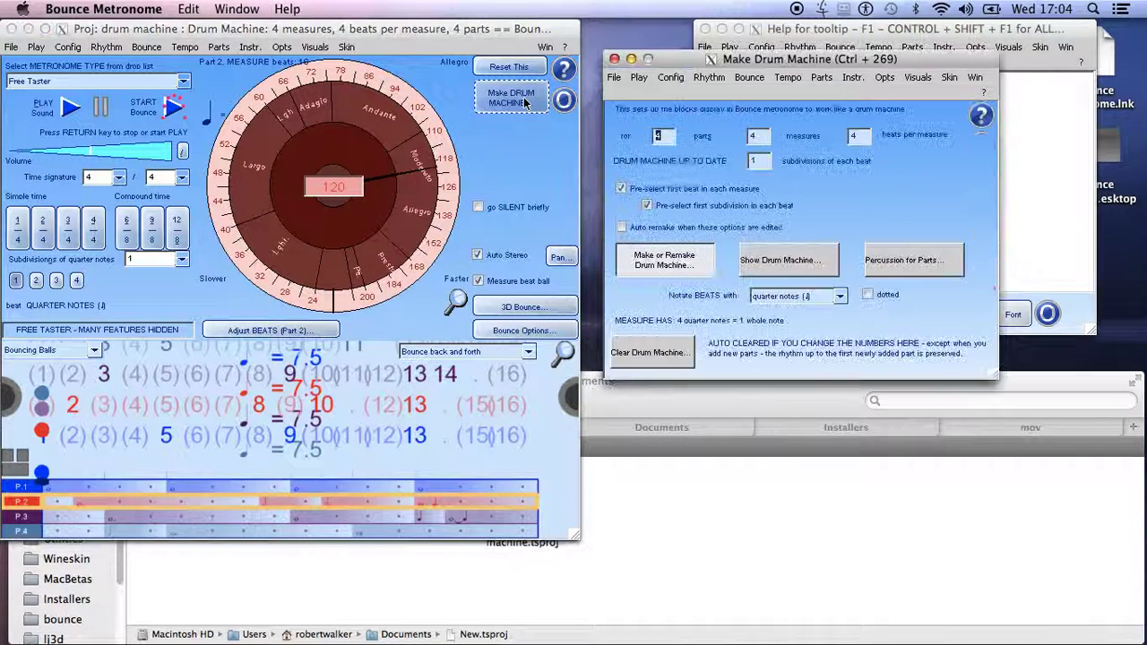
Step: Show the all-parts beat overview and make the currently visible windows appear at every start
click(797, 265)
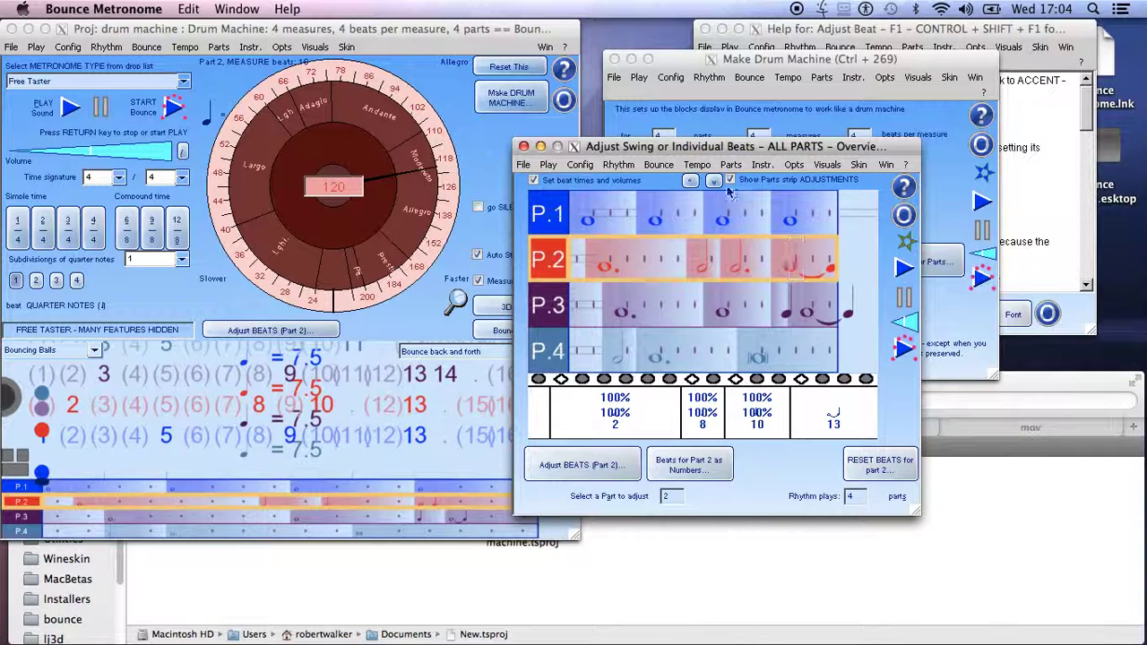
click(885, 166)
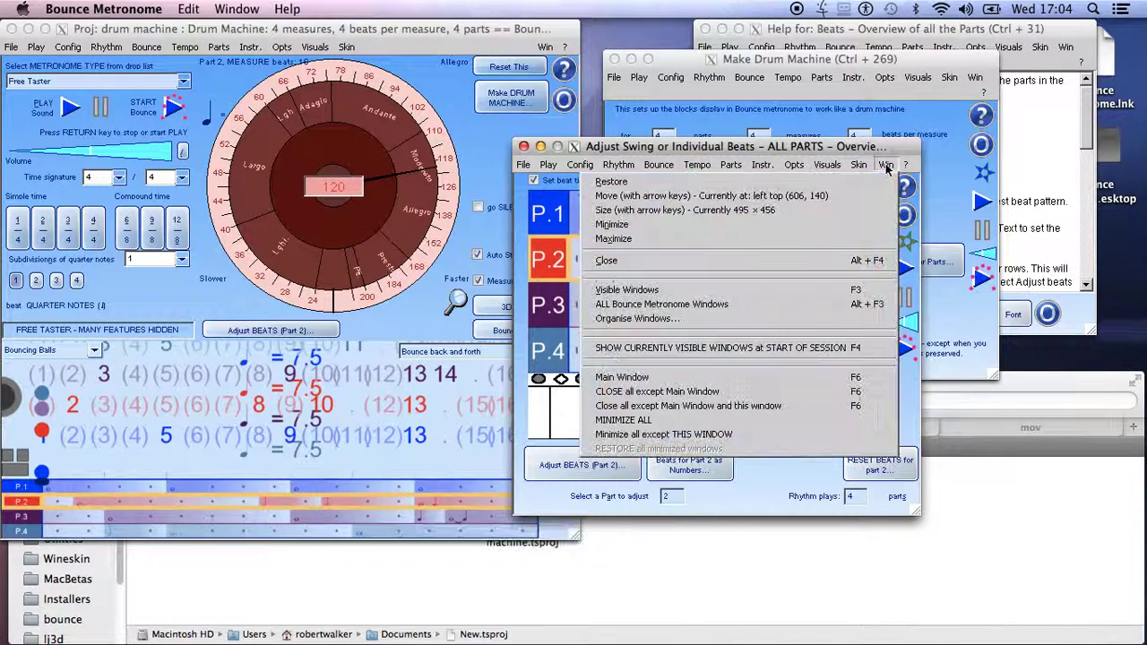
click(751, 353)
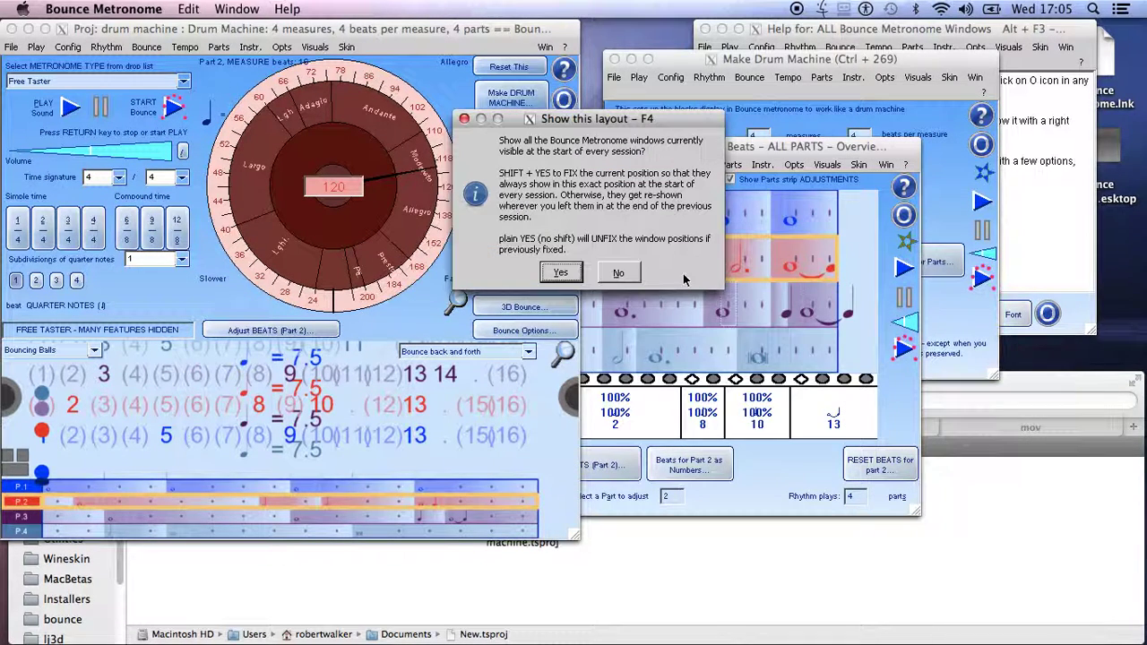
click(562, 273)
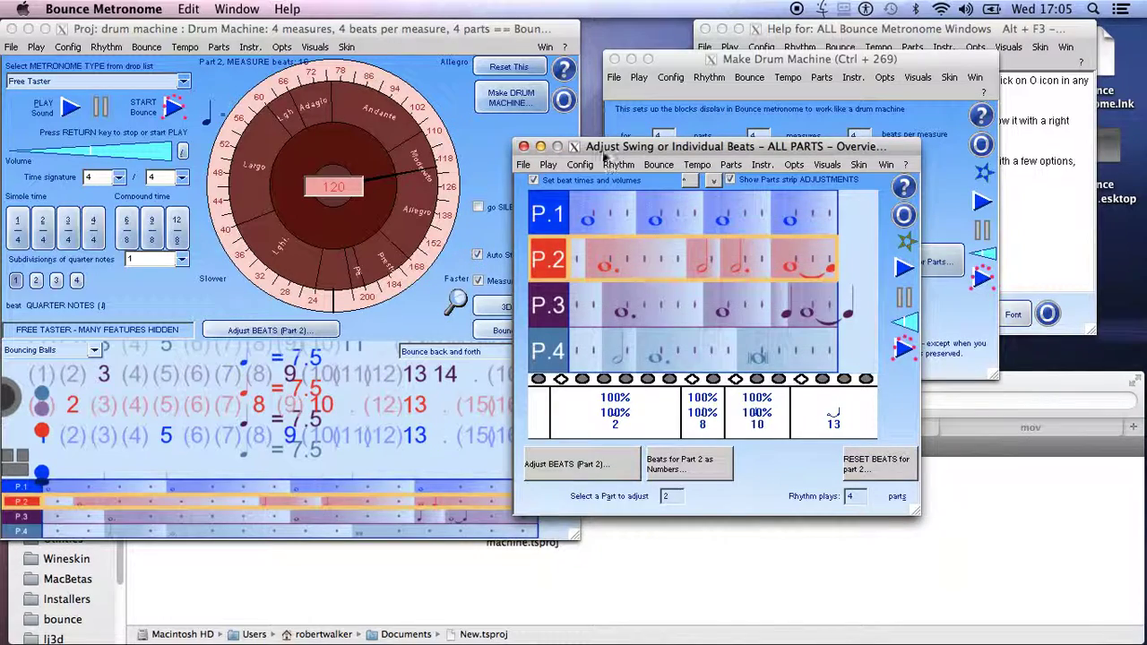
drag(596, 153, 614, 224)
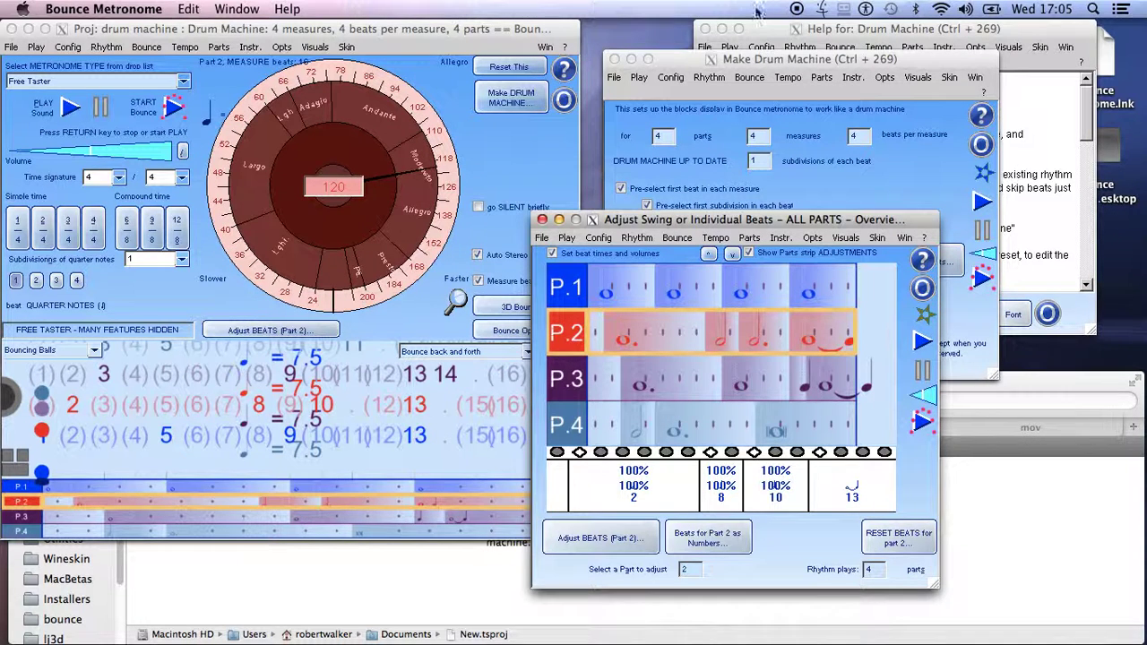
Step: Resave drum machine.tsproj, confirming replacement of the old version
click(11, 51)
click(11, 51)
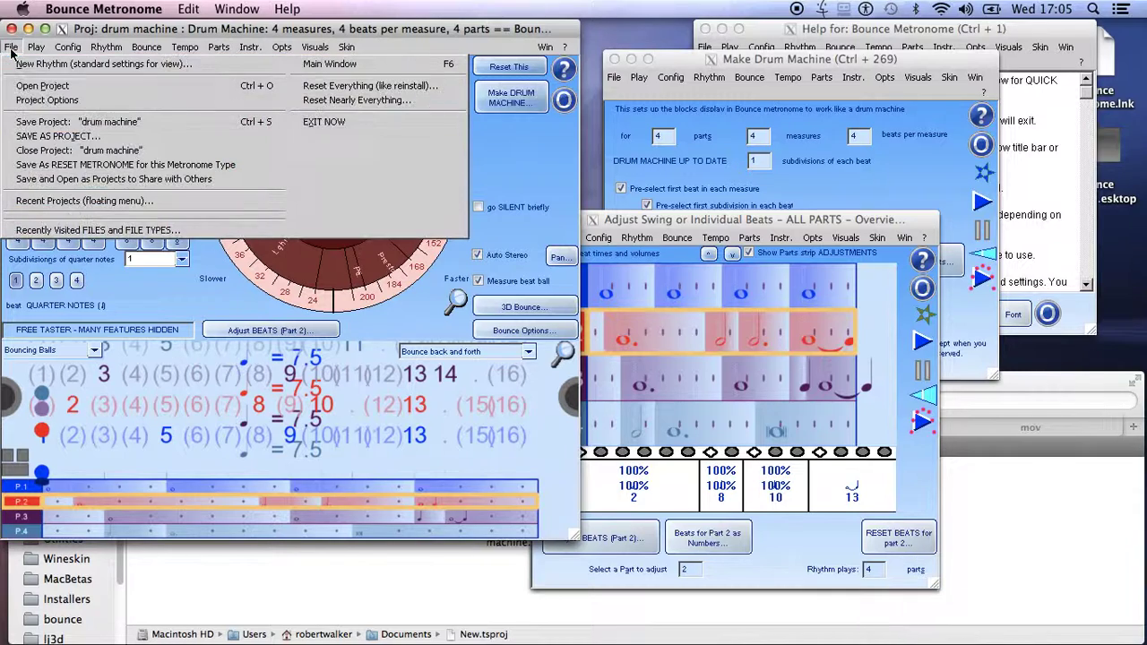
click(51, 118)
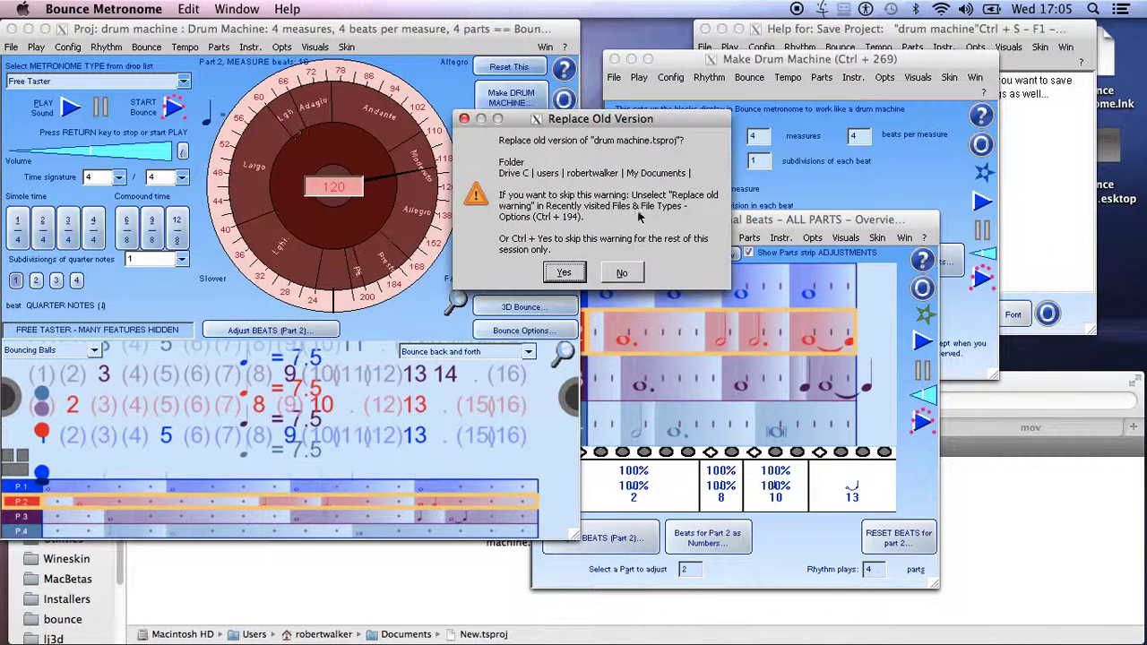
click(563, 273)
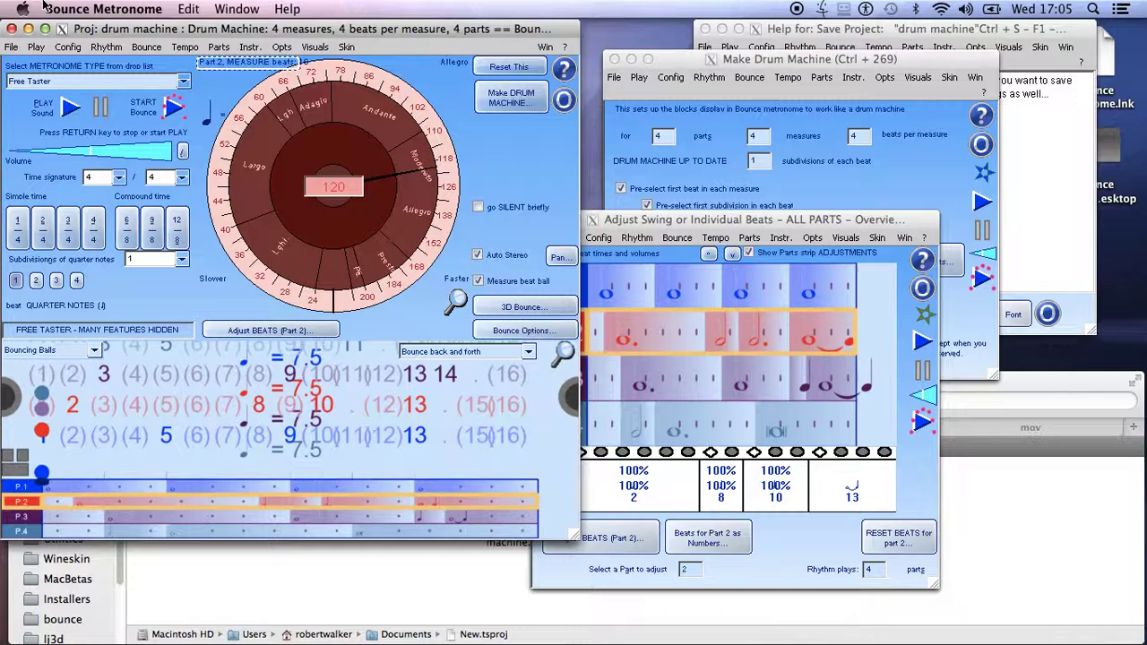
click(10, 48)
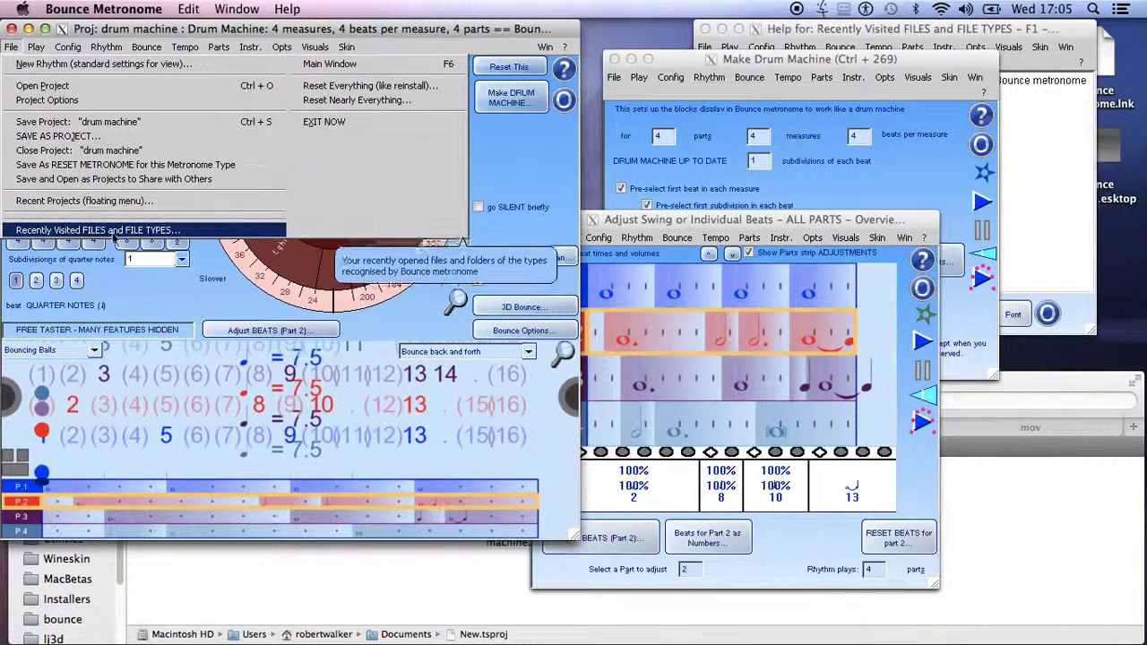
mouse_move(87, 203)
mouse_move(93, 235)
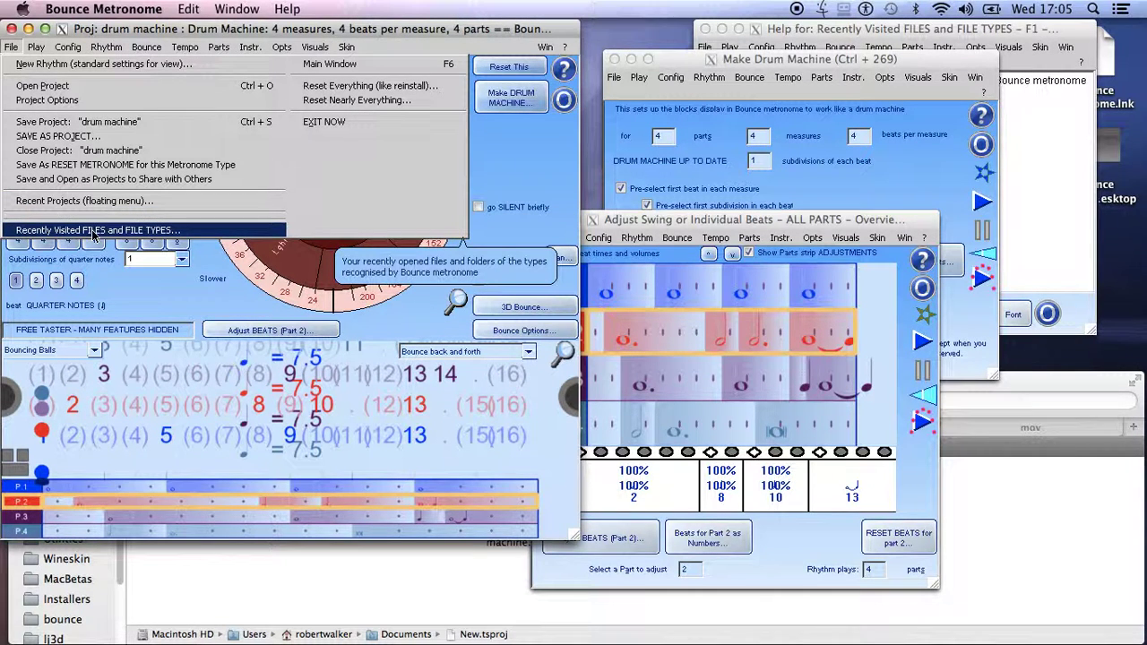
Step: Open Recently Visited FILES and FILE TYPES, listing only project files
click(93, 230)
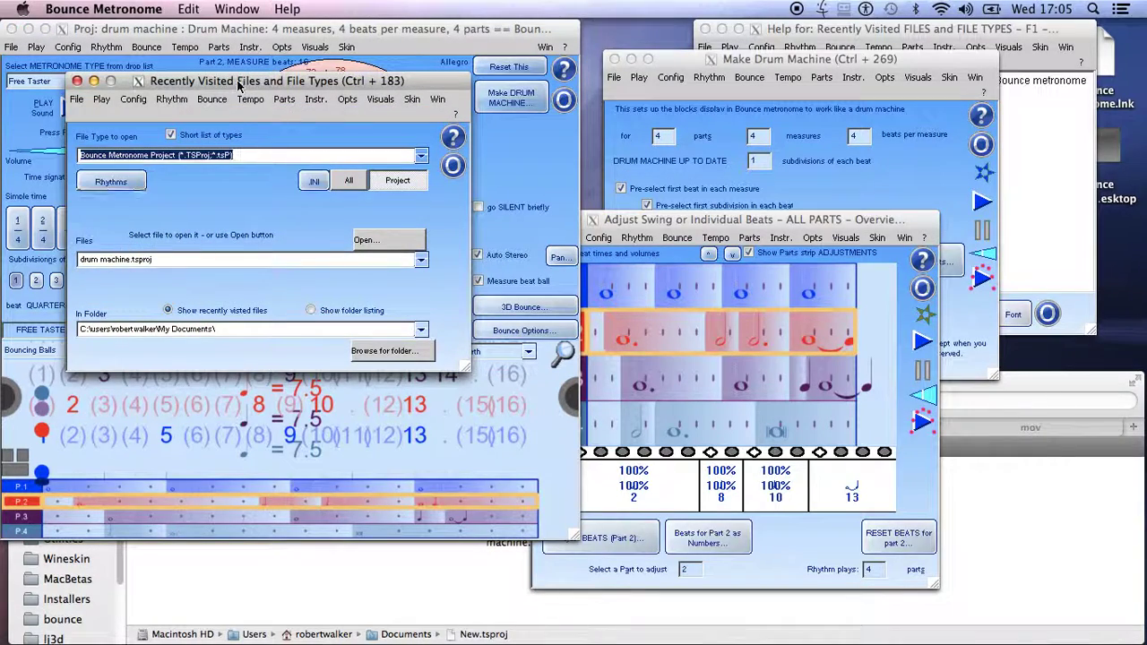
drag(247, 87, 176, 331)
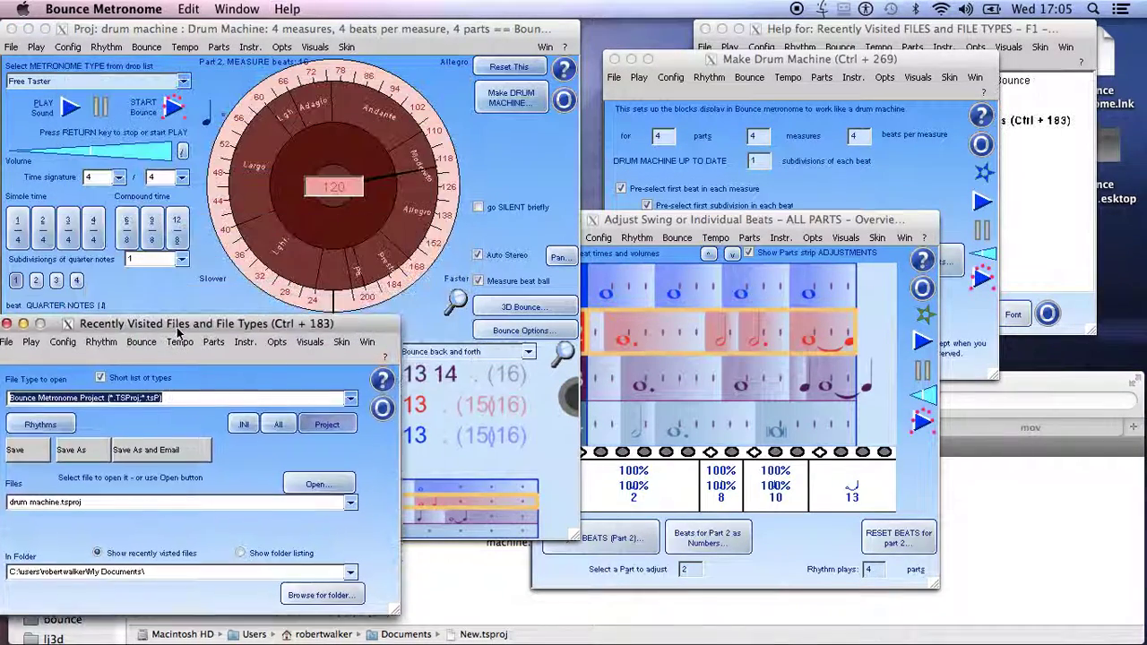
click(349, 428)
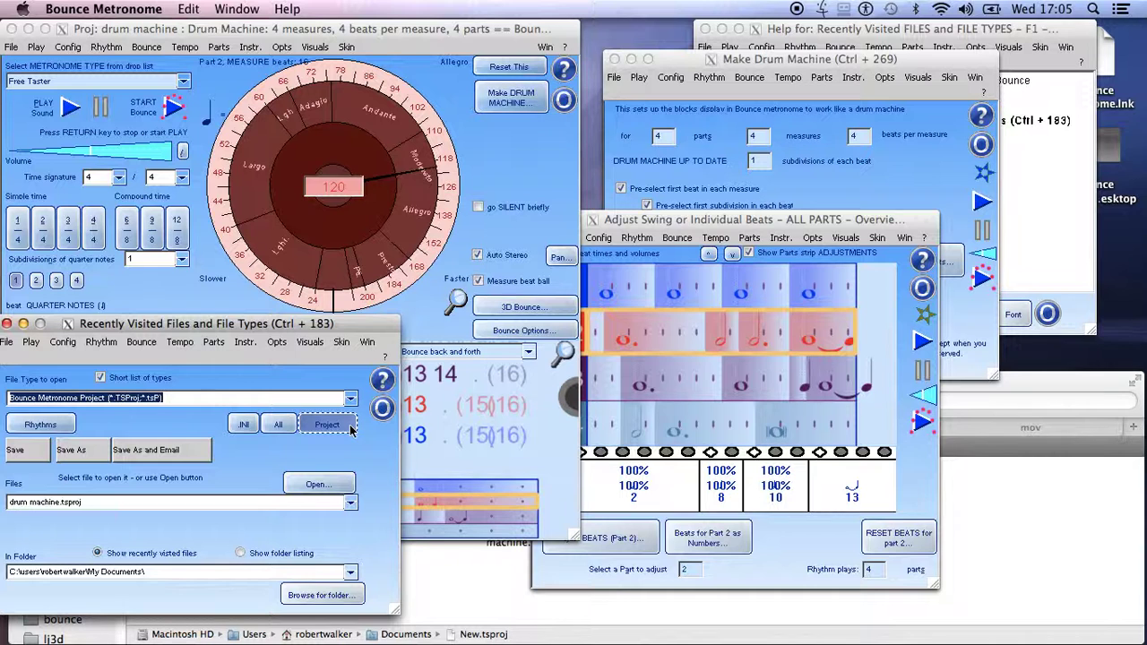
click(182, 453)
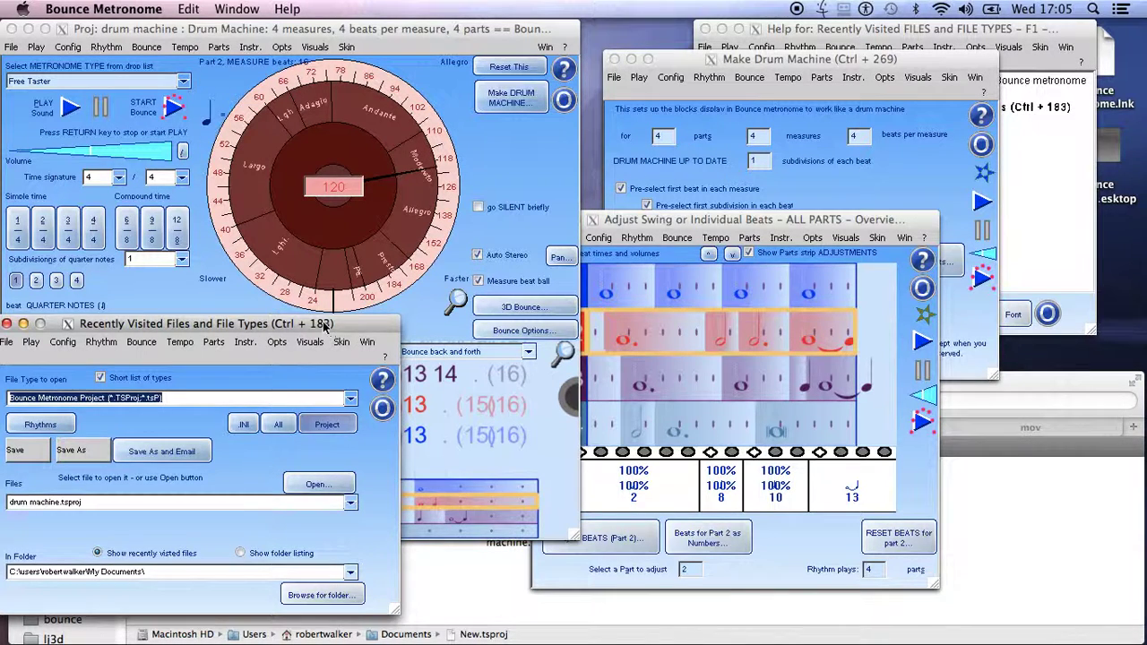
drag(325, 328, 387, 347)
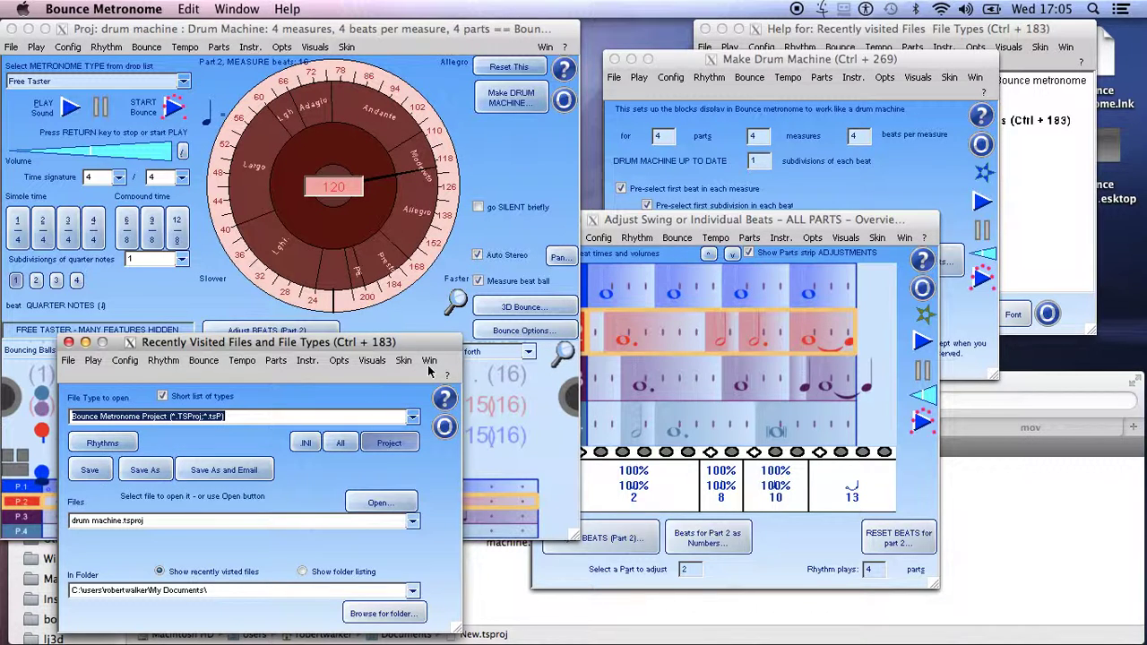
drag(351, 351, 347, 342)
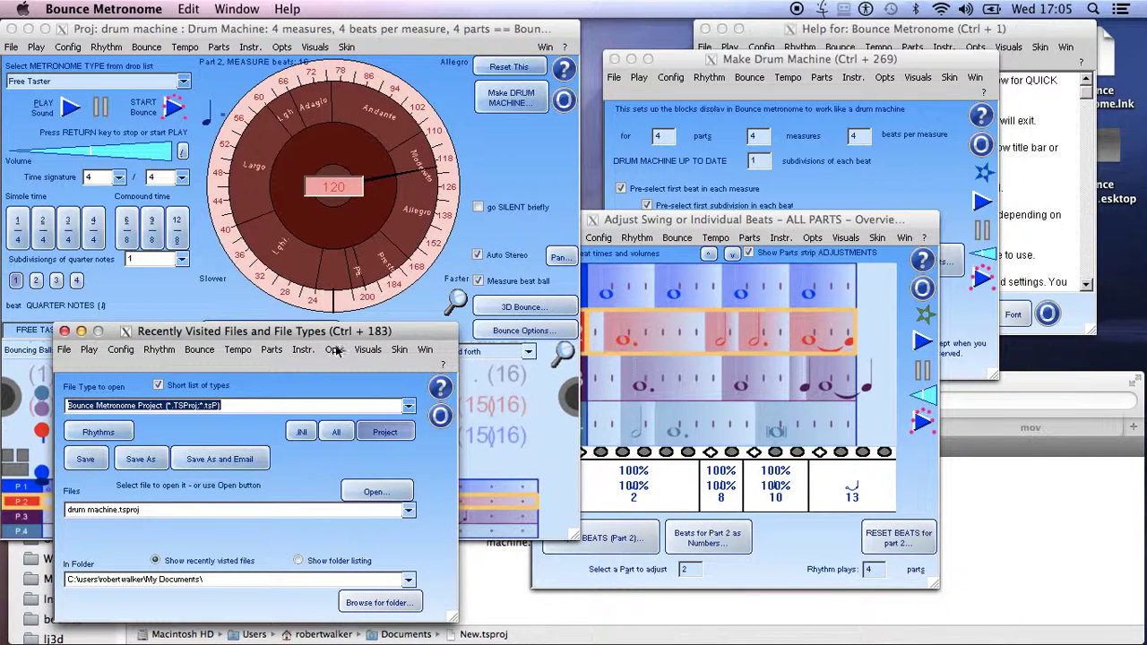
Step: Switch to New.tsproj from the Files dropdown, then back to drum machine.tsproj
click(408, 510)
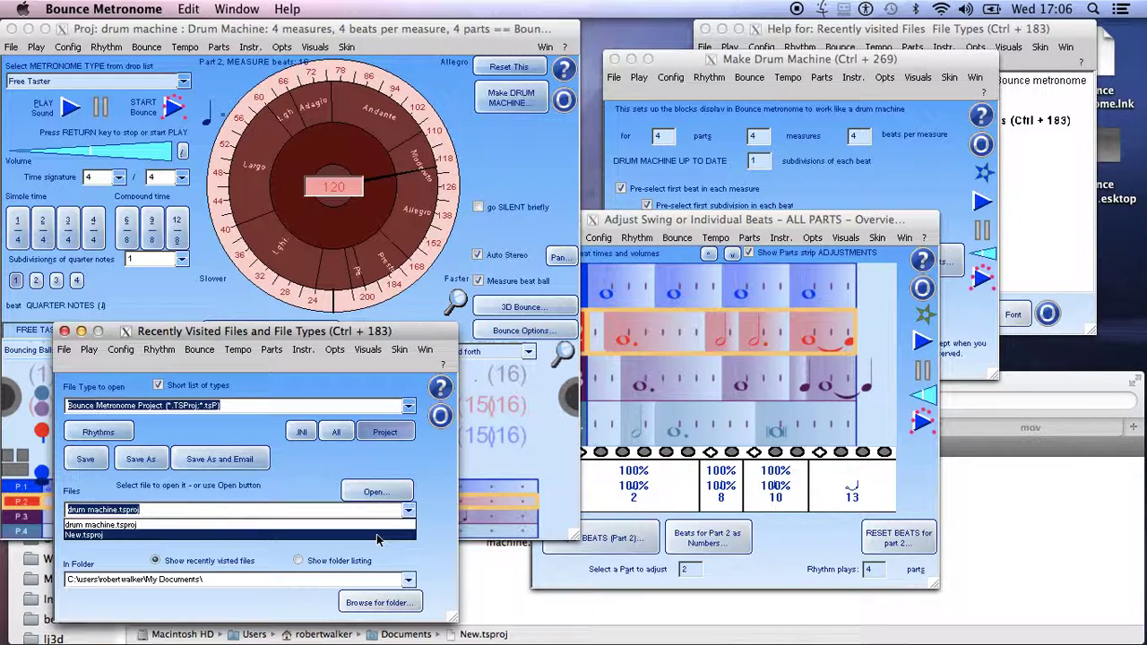
click(377, 535)
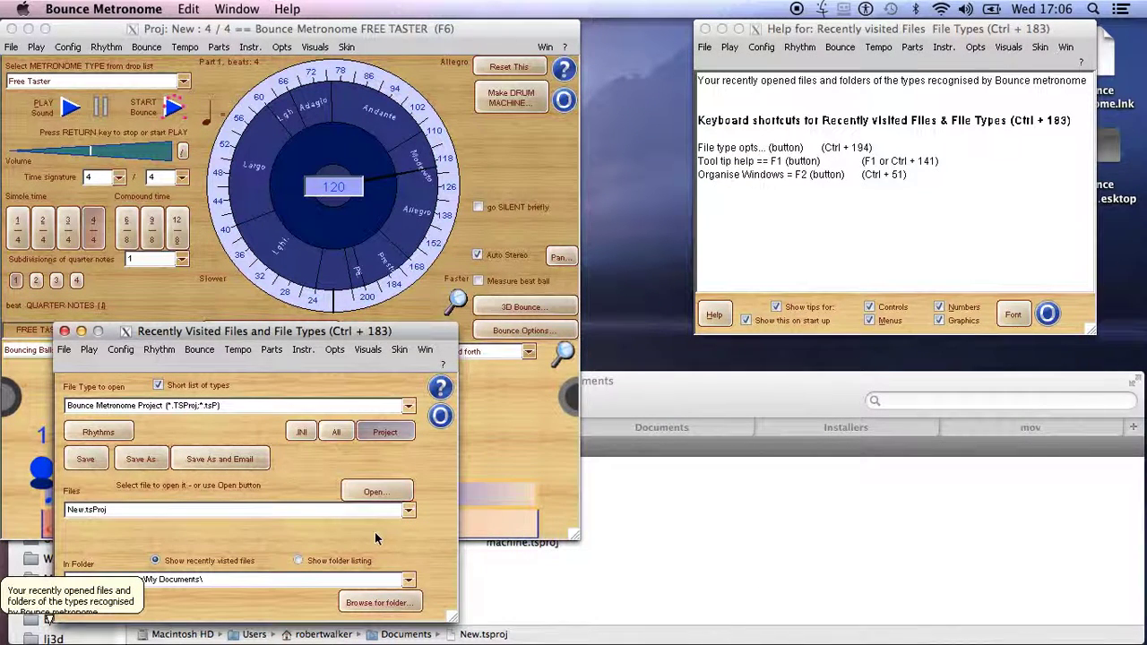
click(408, 510)
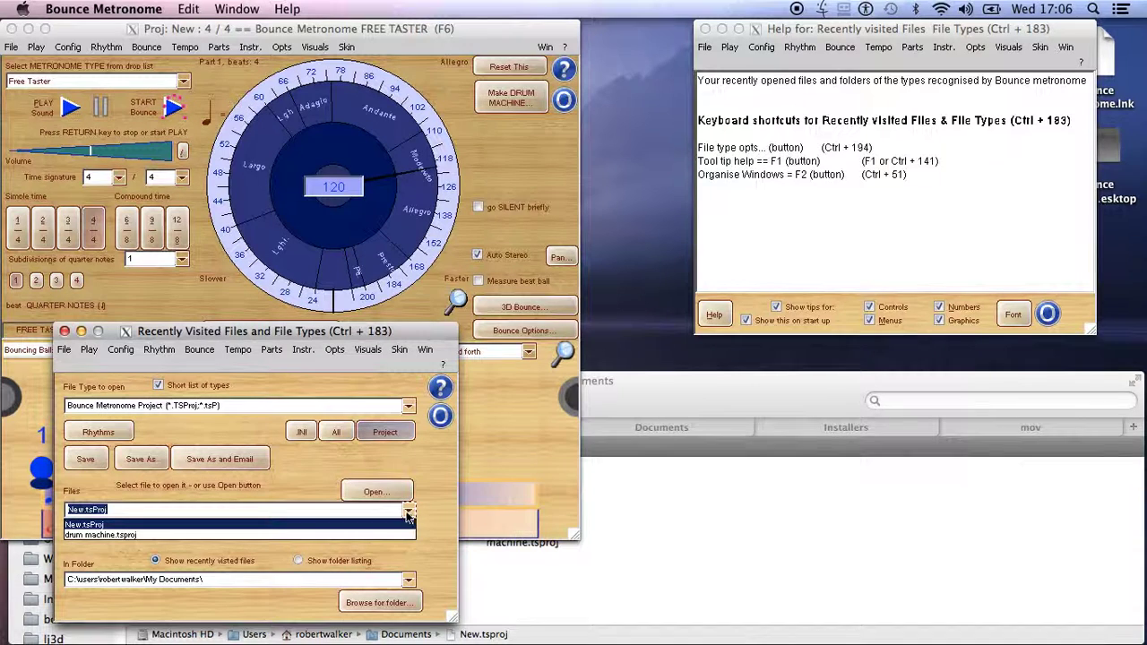
click(357, 535)
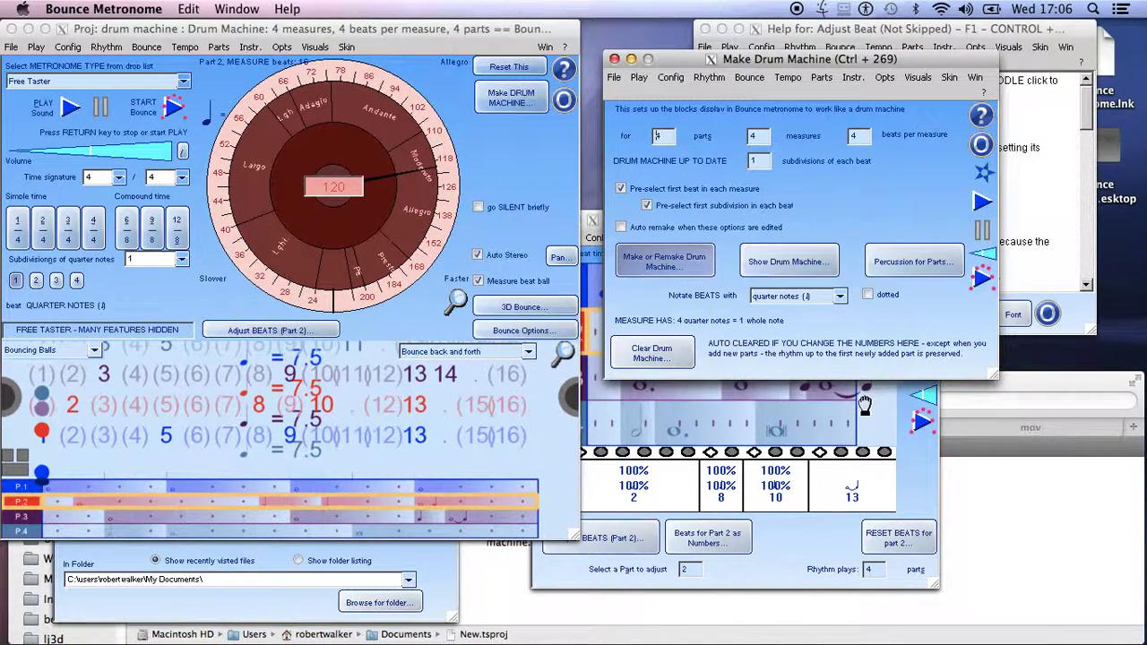
click(919, 421)
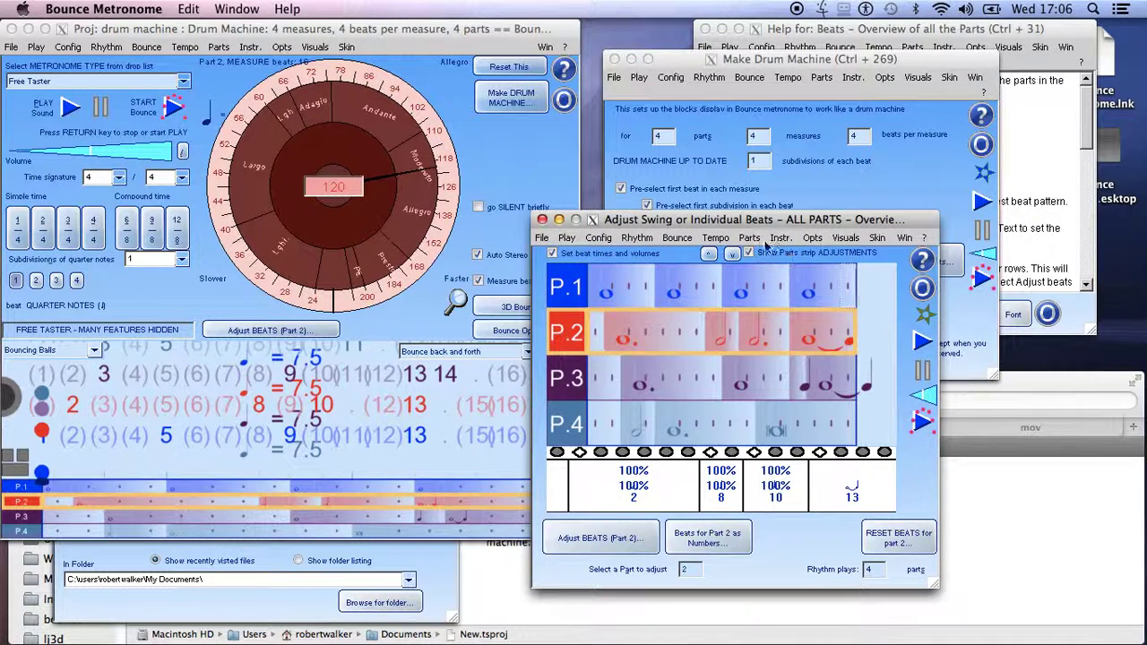
drag(690, 220, 699, 210)
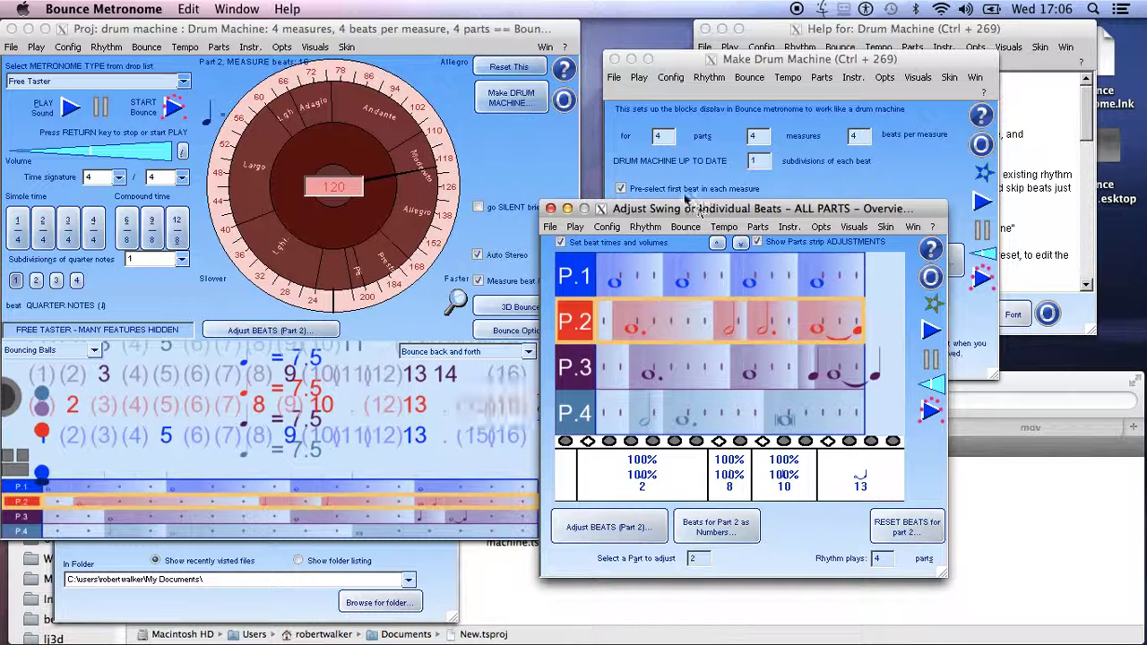
click(550, 209)
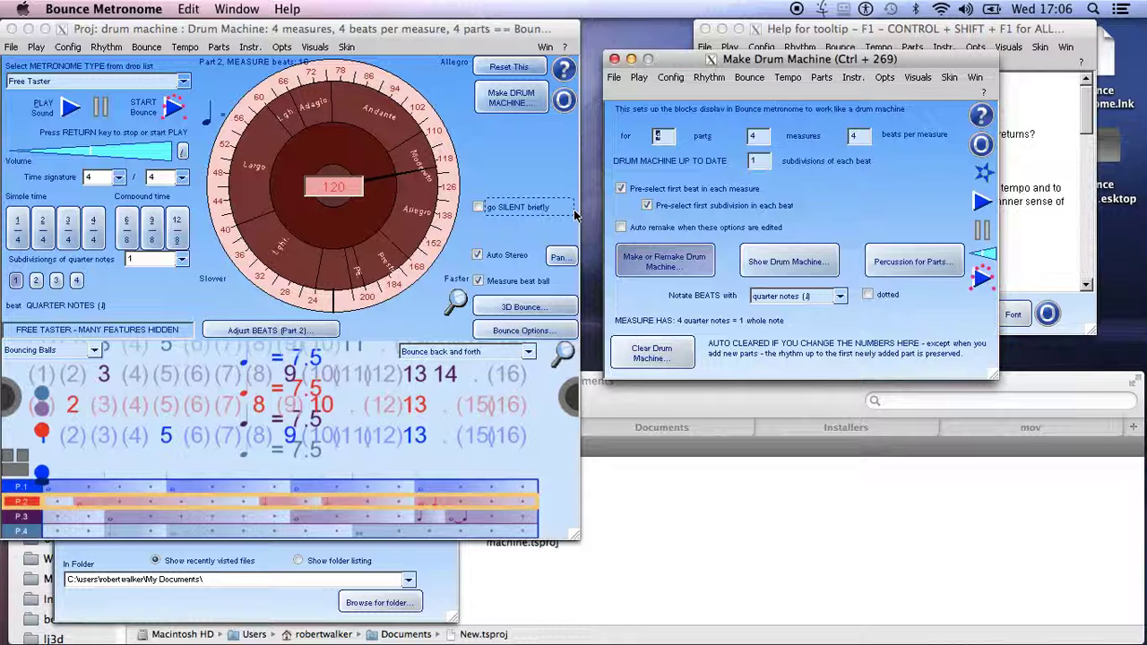